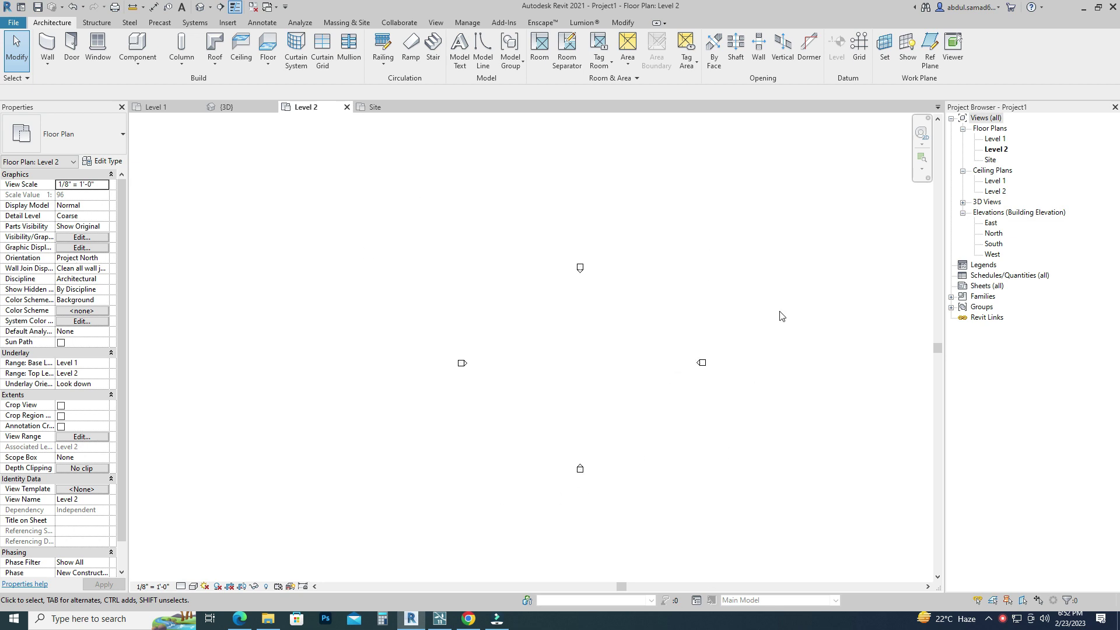
Start a new toposurface from Massing & Site and place its first point on Level 2
scroll(550, 338, "up", 1)
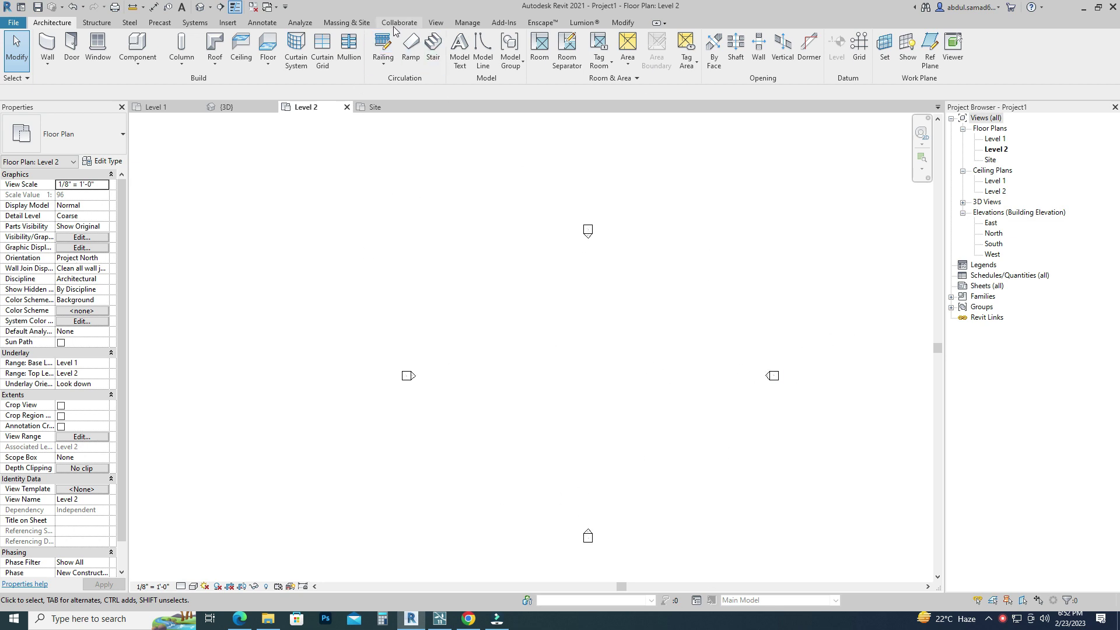
left_click(361, 23)
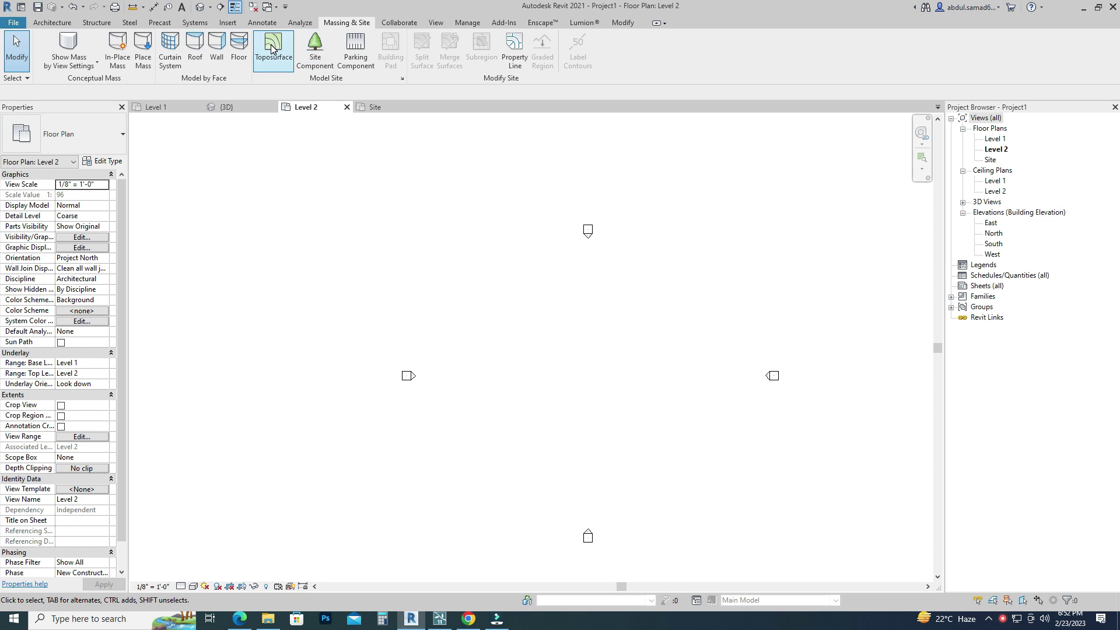
left_click(273, 48)
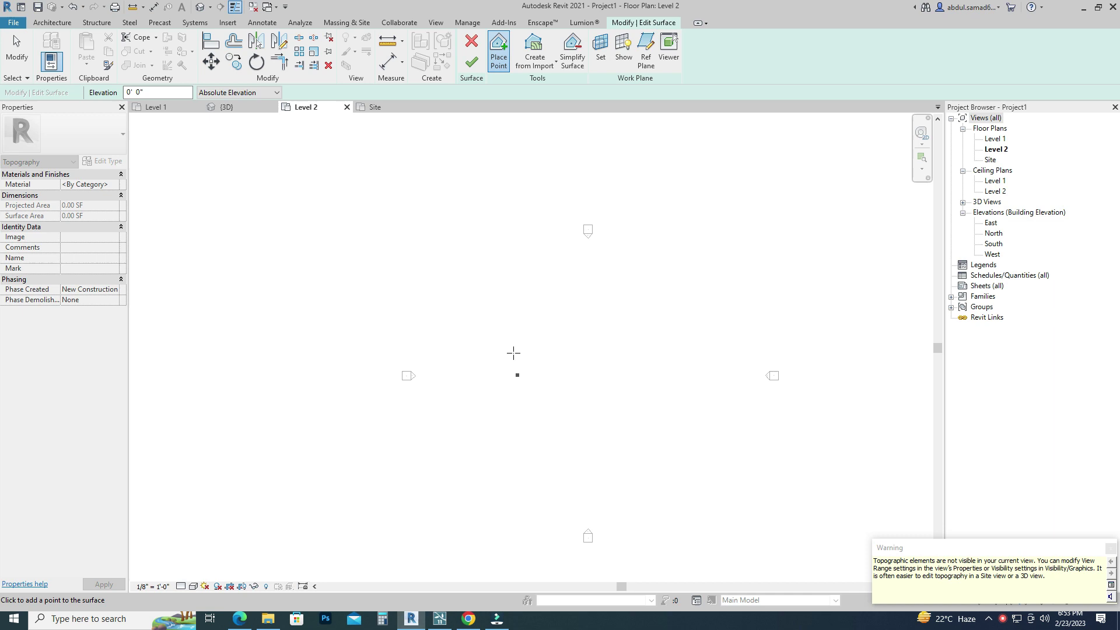
left_click(464, 279)
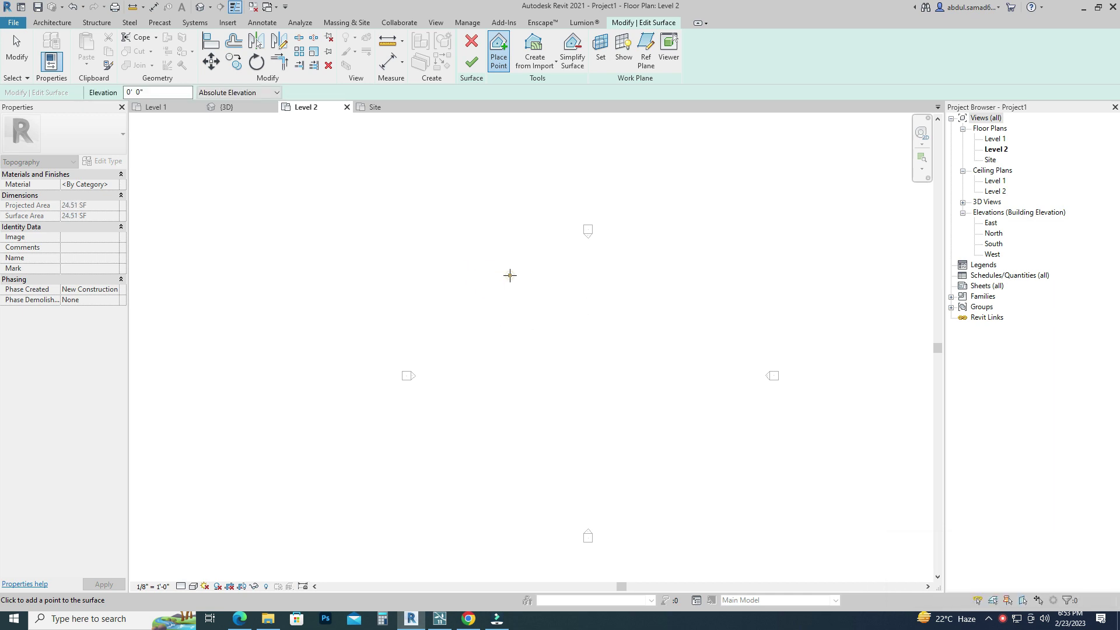
In the Site plan, place the top row of topography points from left to right and back
double_click(992, 161)
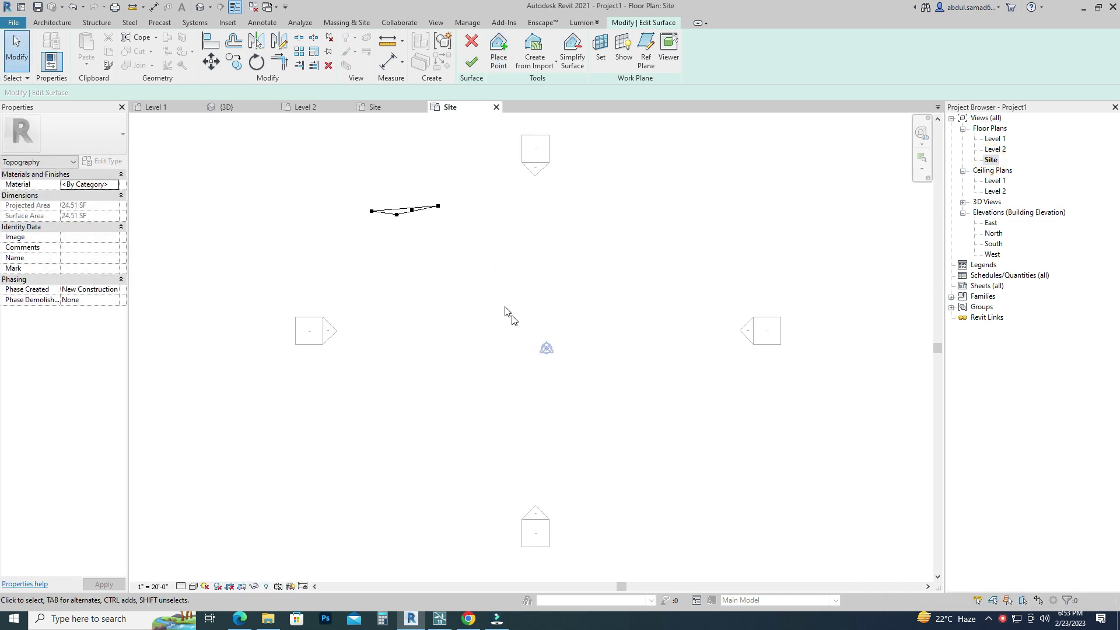
left_click(499, 52)
left_click(471, 209)
left_click(517, 211)
left_click(552, 219)
left_click(588, 222)
left_click(632, 217)
left_click(659, 226)
left_click(676, 269)
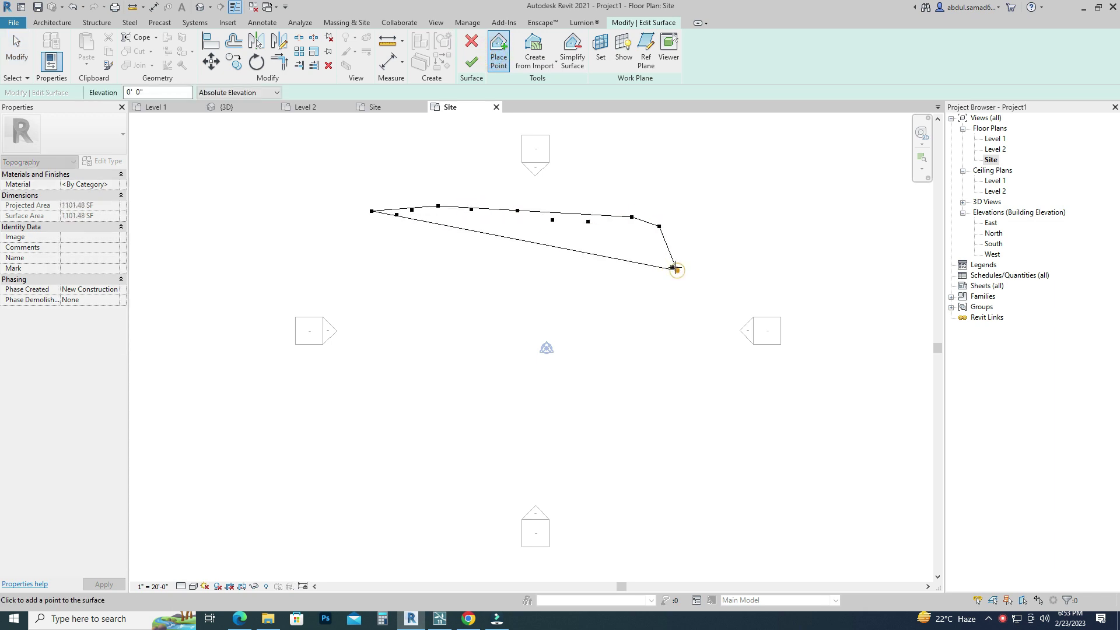
left_click(687, 231)
left_click(664, 209)
left_click(558, 204)
left_click(522, 201)
left_click(477, 200)
left_click(438, 199)
left_click(412, 200)
left_click(346, 218)
left_click(334, 231)
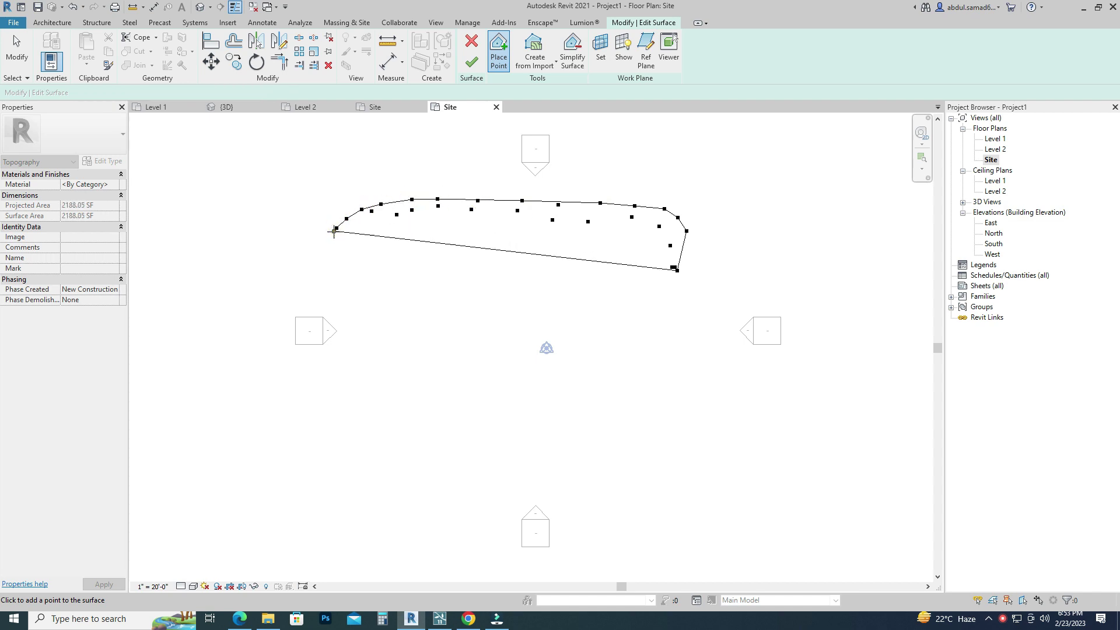
Add the second row of points and extend the surface around the lower corners
left_click(330, 271)
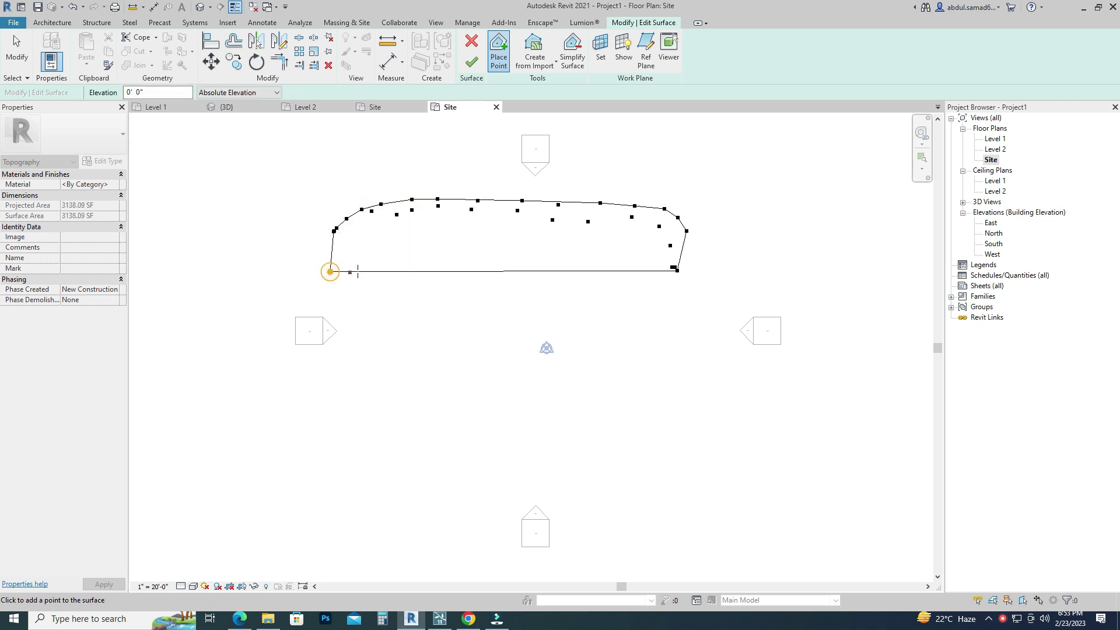
left_click(390, 268)
left_click(550, 269)
left_click(596, 270)
left_click(640, 270)
left_click(651, 270)
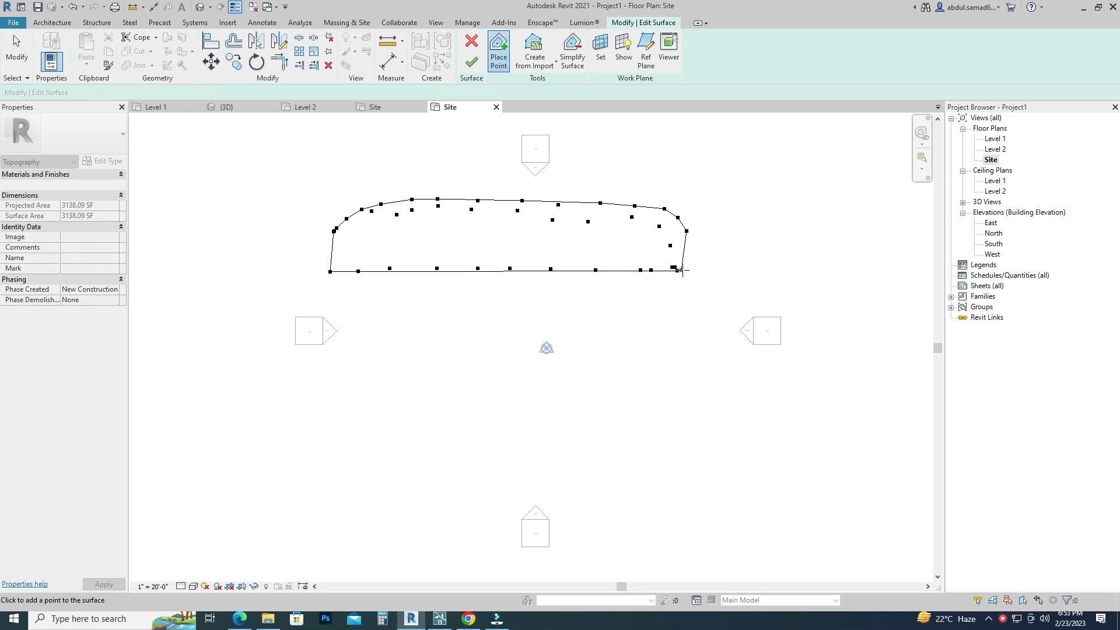
left_click(700, 269)
left_click(711, 268)
left_click(622, 270)
left_click(567, 273)
left_click(459, 274)
left_click(395, 273)
left_click(349, 274)
left_click(334, 302)
left_click(341, 310)
left_click(385, 308)
left_click(457, 305)
left_click(499, 305)
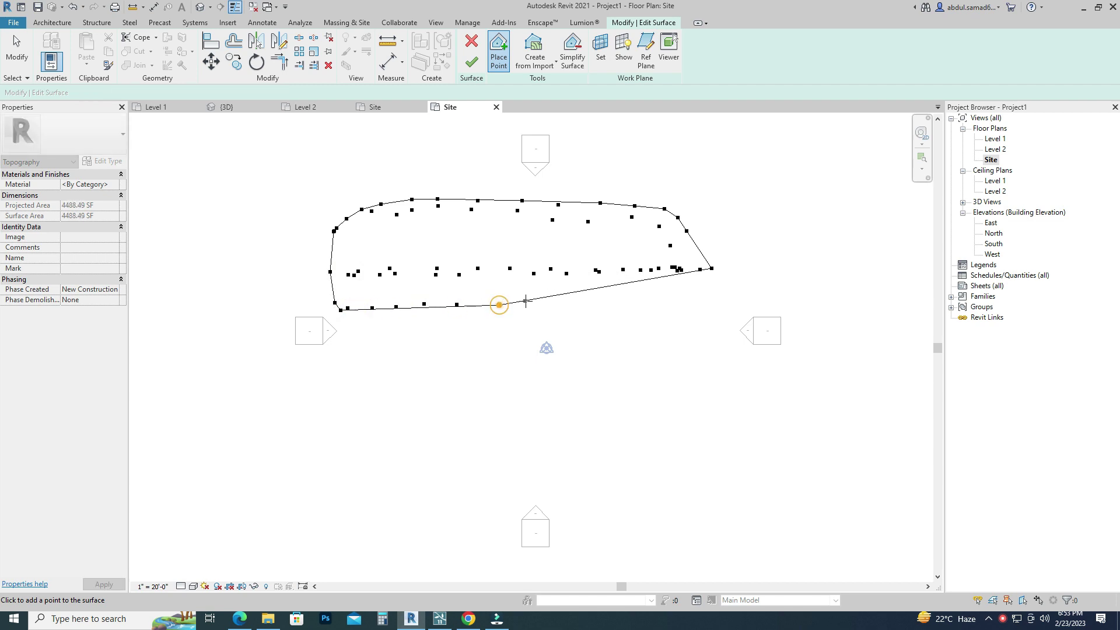
left_click(573, 298)
left_click(629, 294)
left_click(697, 293)
left_click(733, 308)
left_click(730, 317)
left_click(676, 330)
left_click(624, 332)
left_click(606, 330)
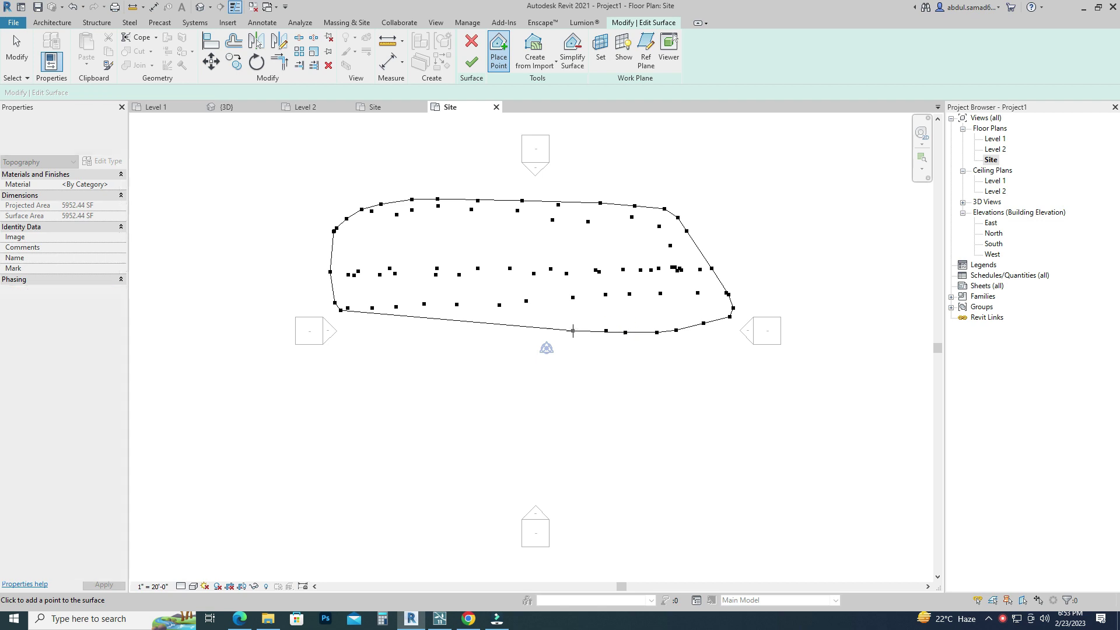
Add the third and fourth rows of points down the middle of the site
left_click(527, 333)
left_click(494, 337)
left_click(471, 340)
left_click(432, 339)
left_click(402, 337)
left_click(348, 340)
left_click(343, 353)
left_click(339, 378)
left_click(351, 386)
left_click(368, 386)
left_click(413, 380)
left_click(453, 383)
left_click(483, 383)
left_click(531, 378)
left_click(622, 373)
left_click(650, 369)
left_click(683, 363)
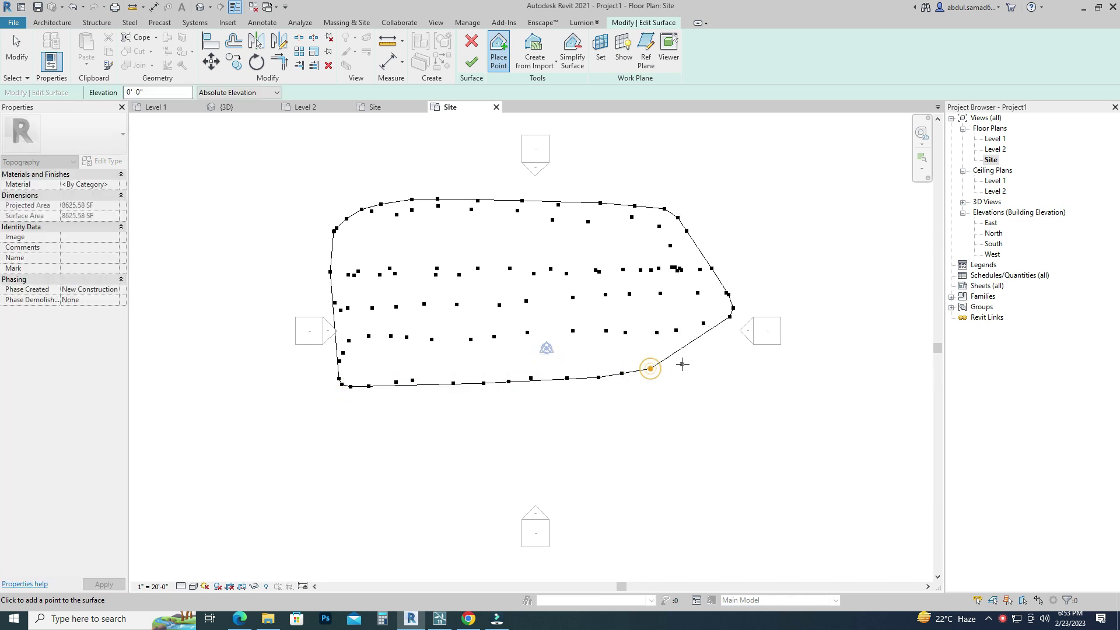
left_click(727, 361)
left_click(742, 384)
left_click(719, 403)
left_click(694, 403)
left_click(675, 406)
left_click(626, 414)
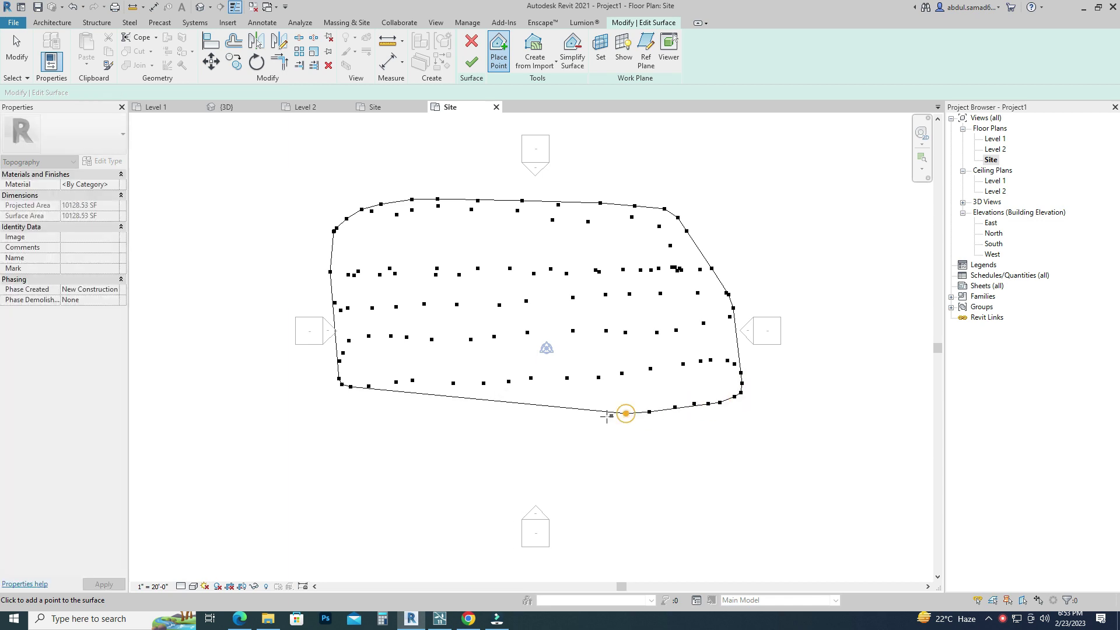
left_click(559, 418)
left_click(520, 419)
left_click(444, 422)
left_click(425, 424)
left_click(385, 425)
Complete the lowest rows of points down to the bottom edge, enclosing 19437.82 SF
left_click(353, 430)
left_click(343, 440)
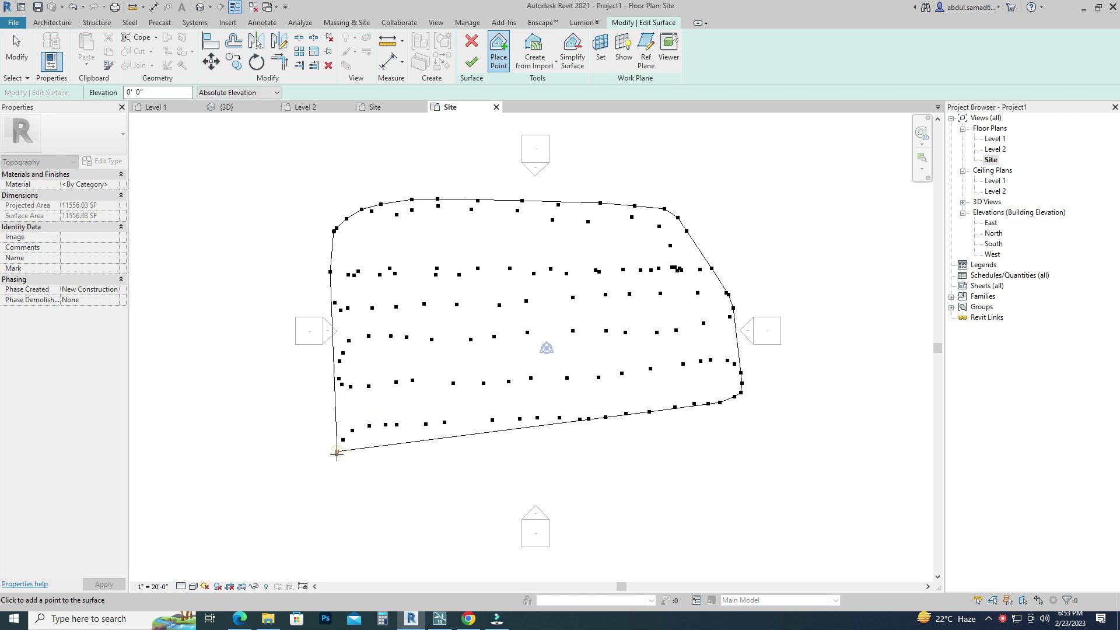
left_click(345, 467)
left_click(363, 473)
left_click(399, 470)
left_click(480, 469)
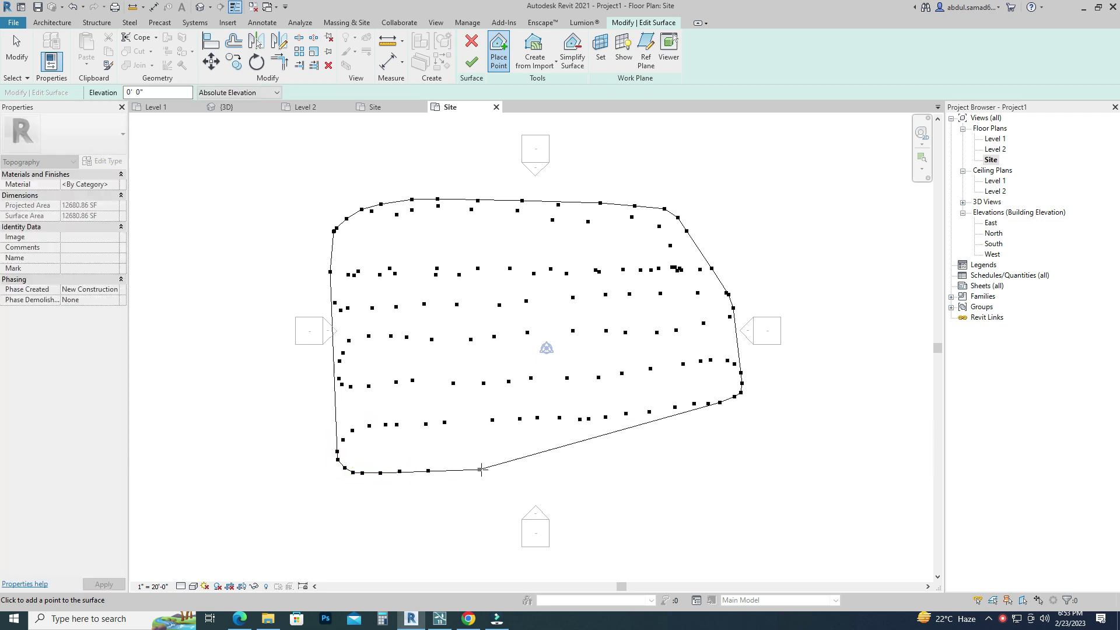
left_click(552, 470)
left_click(625, 465)
left_click(675, 456)
left_click(701, 458)
left_click(735, 459)
left_click(698, 496)
left_click(631, 504)
left_click(567, 510)
left_click(507, 510)
left_click(440, 515)
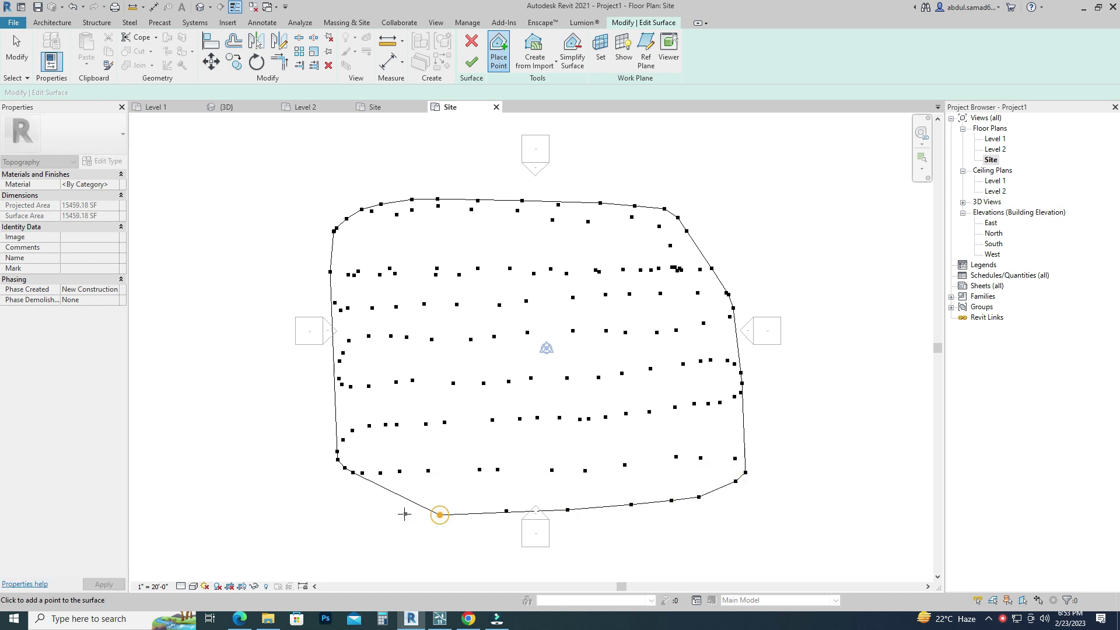
left_click(376, 513)
left_click(340, 513)
left_click(332, 533)
left_click(342, 557)
left_click(363, 576)
left_click(407, 578)
left_click(421, 578)
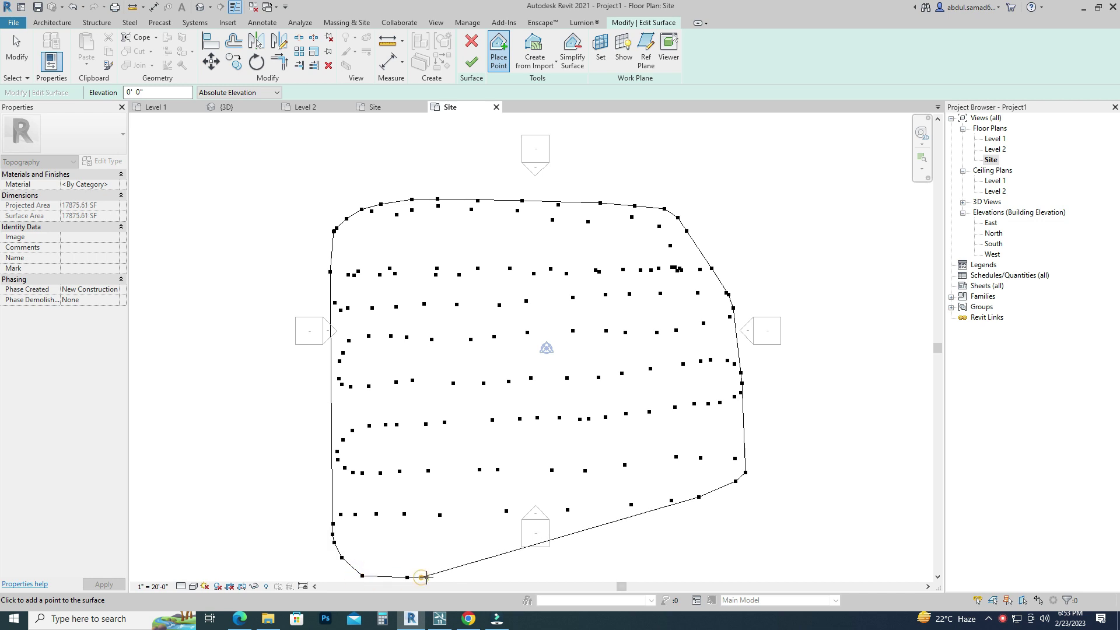
left_click(472, 576)
left_click(504, 570)
left_click(556, 564)
left_click(596, 564)
left_click(642, 562)
left_click(677, 557)
left_click(709, 554)
left_click(741, 548)
Stop placing topography points and return to selecting elements
scroll(726, 500, "down", 2)
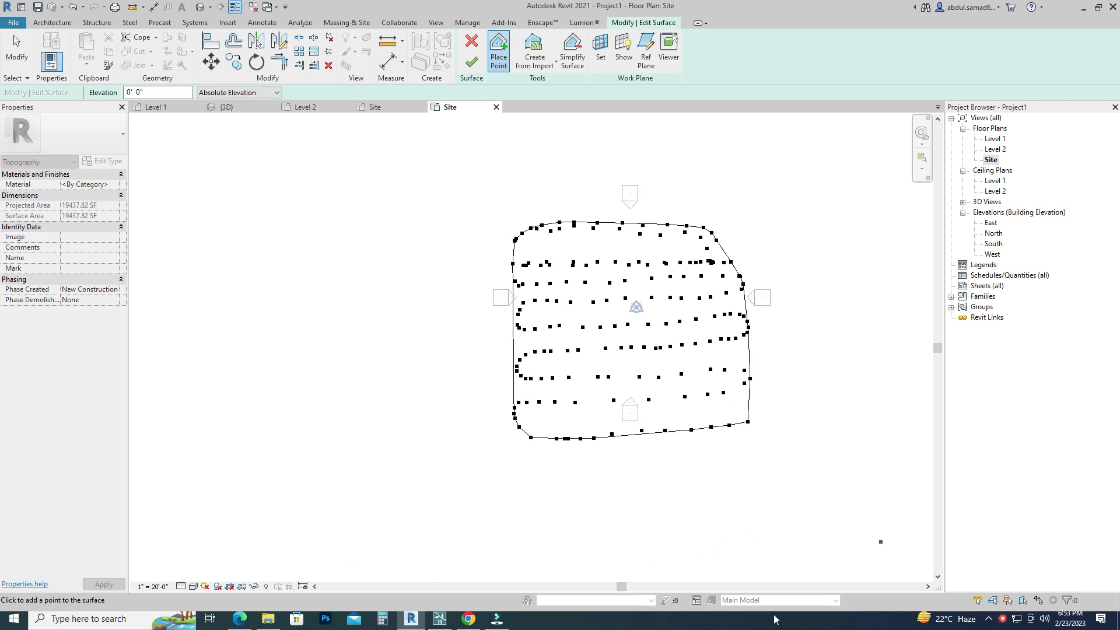
right_click(1003, 618)
left_click(1005, 618)
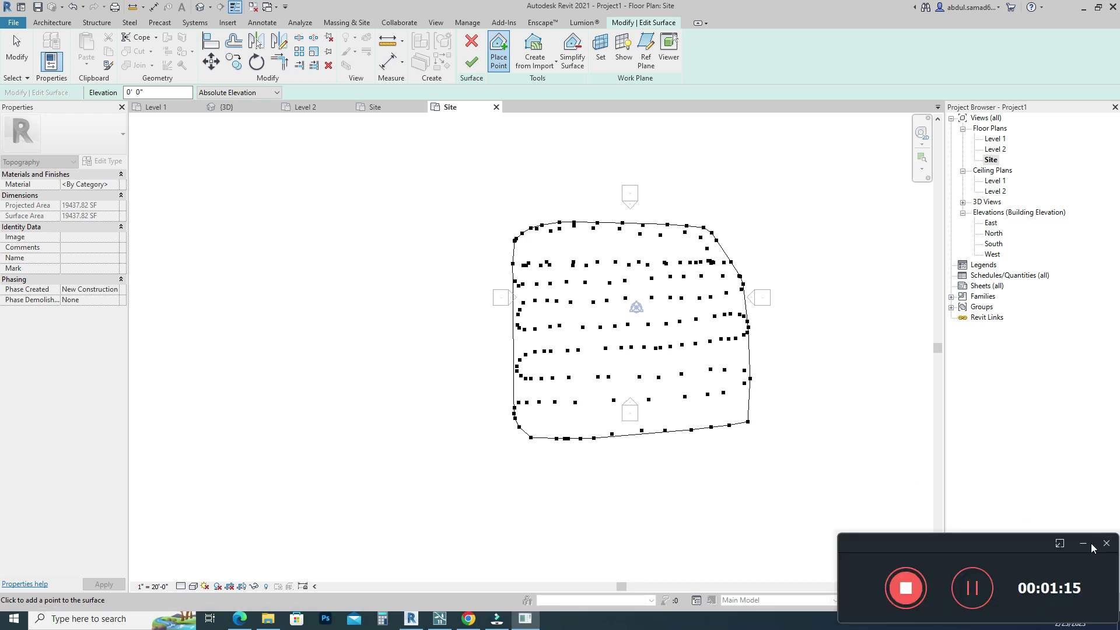
left_click(1083, 544)
right_click(689, 176)
right_click(720, 152)
left_click(733, 162)
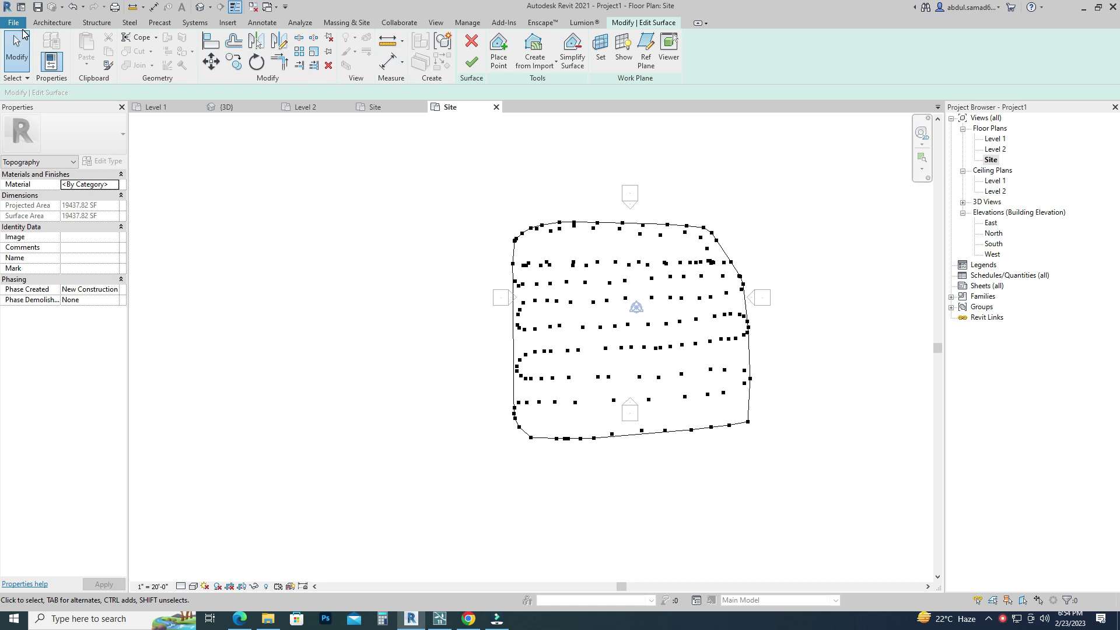
Set the top row of points to 100' and the second row to 75'
left_click_drag(750, 201, 449, 245)
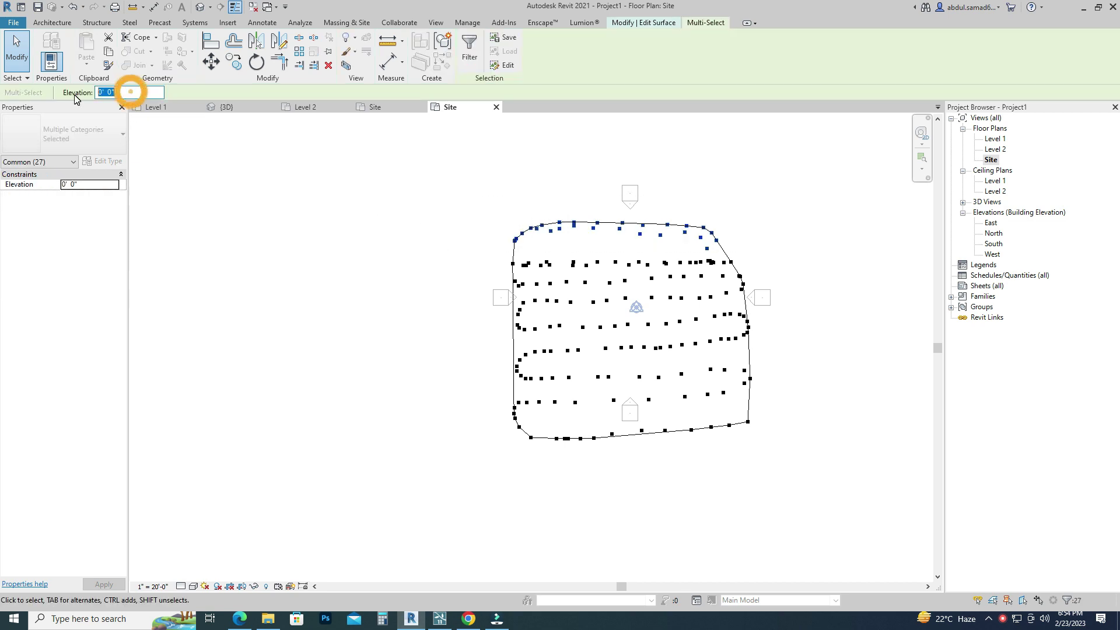
type("100")
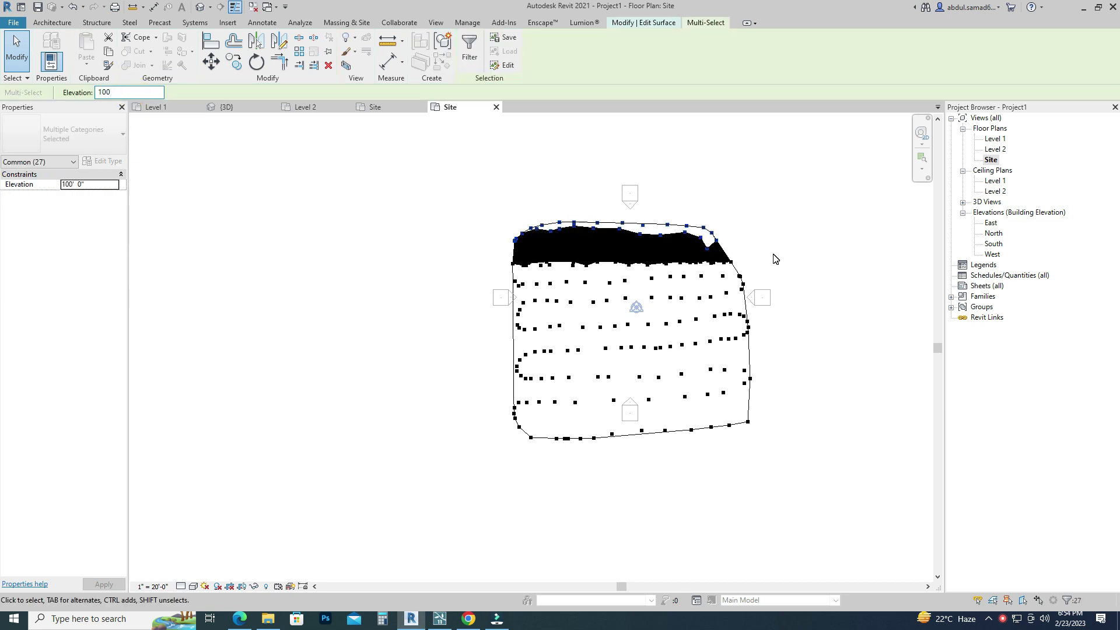
left_click(775, 258)
left_click_drag(780, 262, 480, 293)
double_click(108, 95)
type("5")
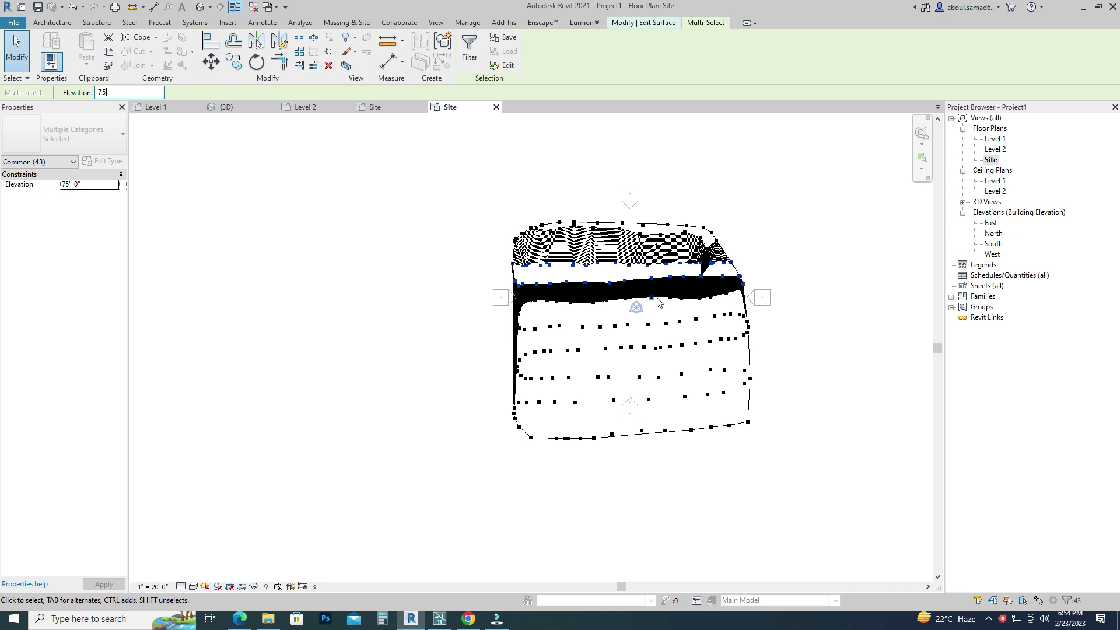
left_click(790, 295)
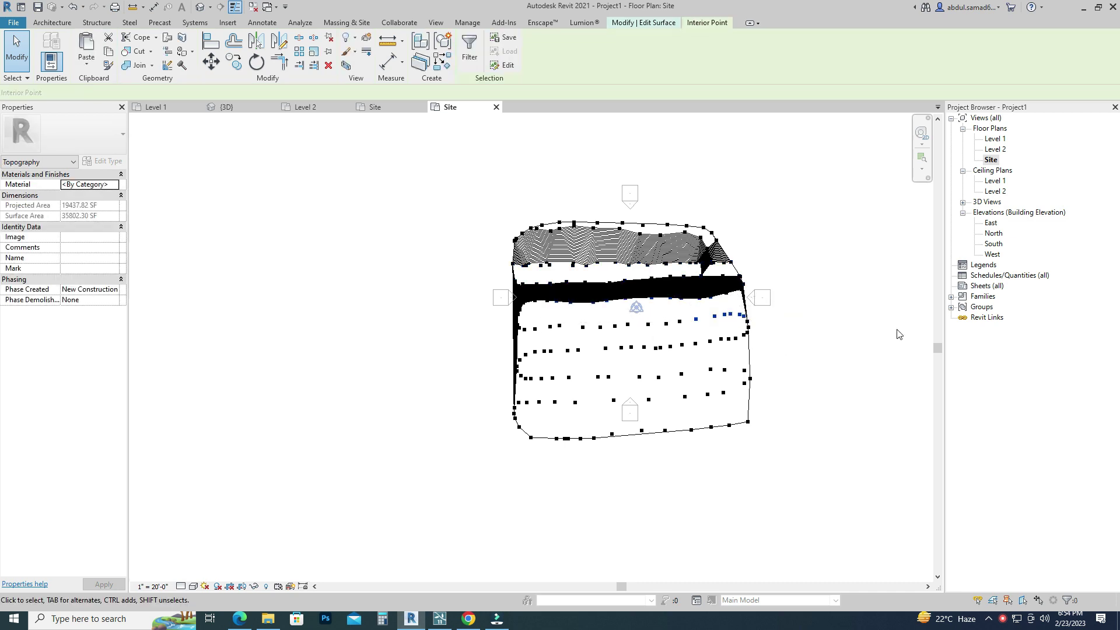
Set the third row of points to 52' and the fourth row to 40'
left_click_drag(795, 301, 586, 323)
left_click_drag(475, 331, 464, 334)
left_click(129, 92)
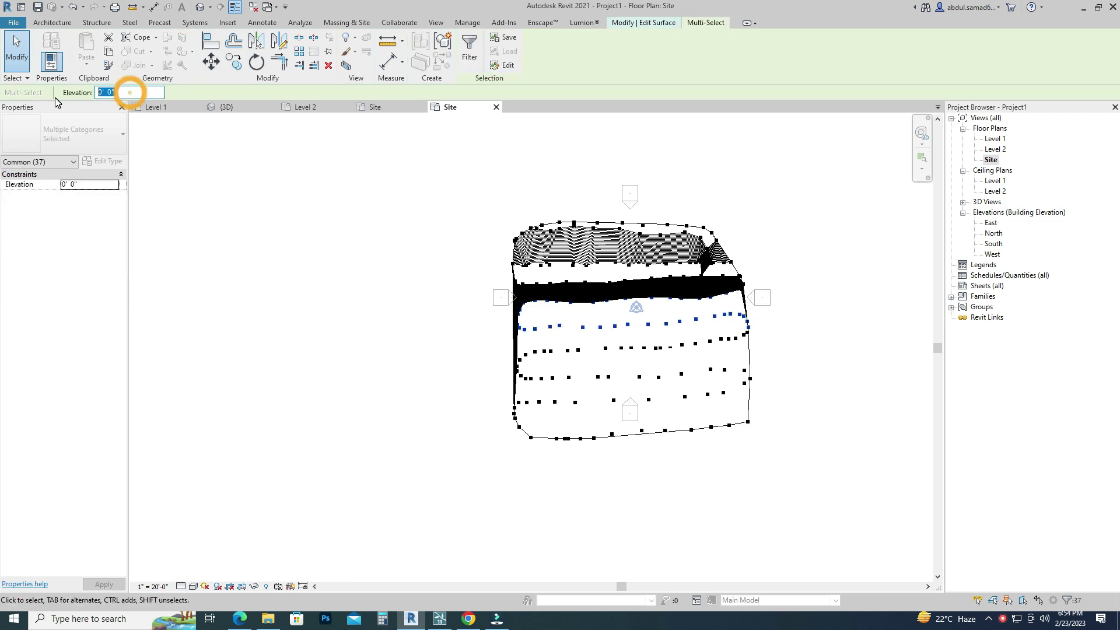
key("Return")
left_click_drag(837, 334, 484, 371)
left_click(143, 92)
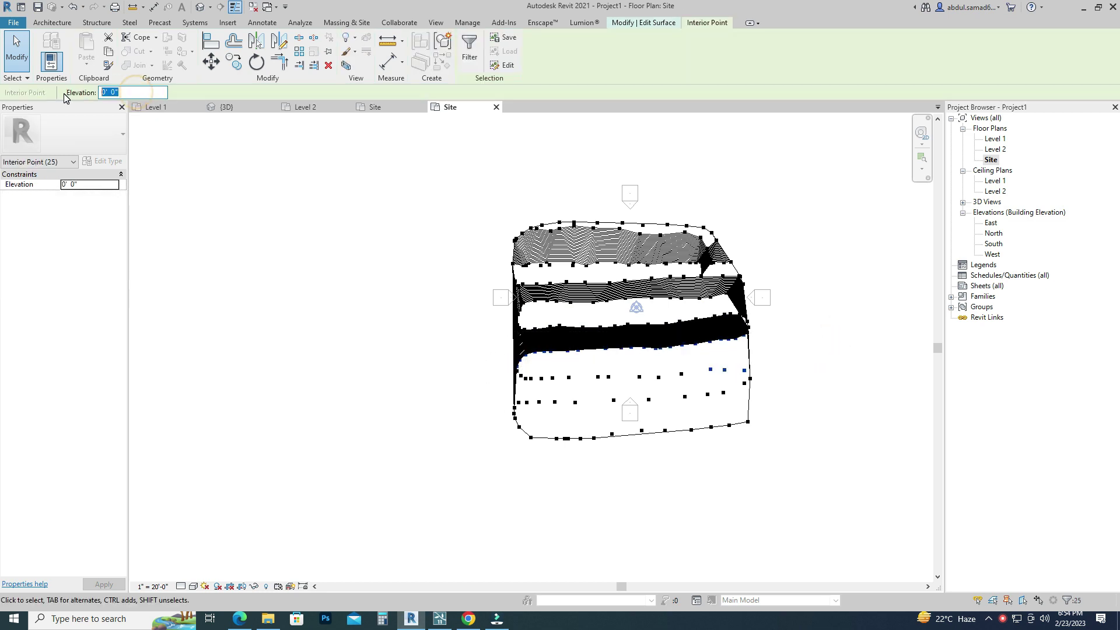
type("40")
key("Return")
Raise the next lower rows of points to 30'
left_click(800, 364)
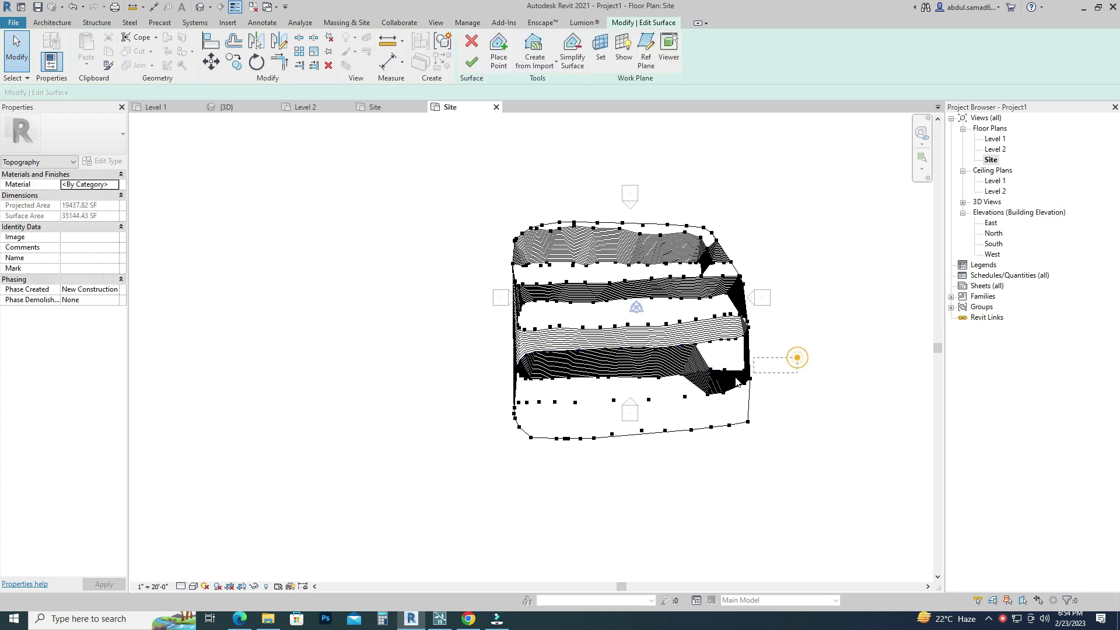
left_click_drag(795, 354, 482, 412)
left_click(140, 91)
type("30")
key("Return")
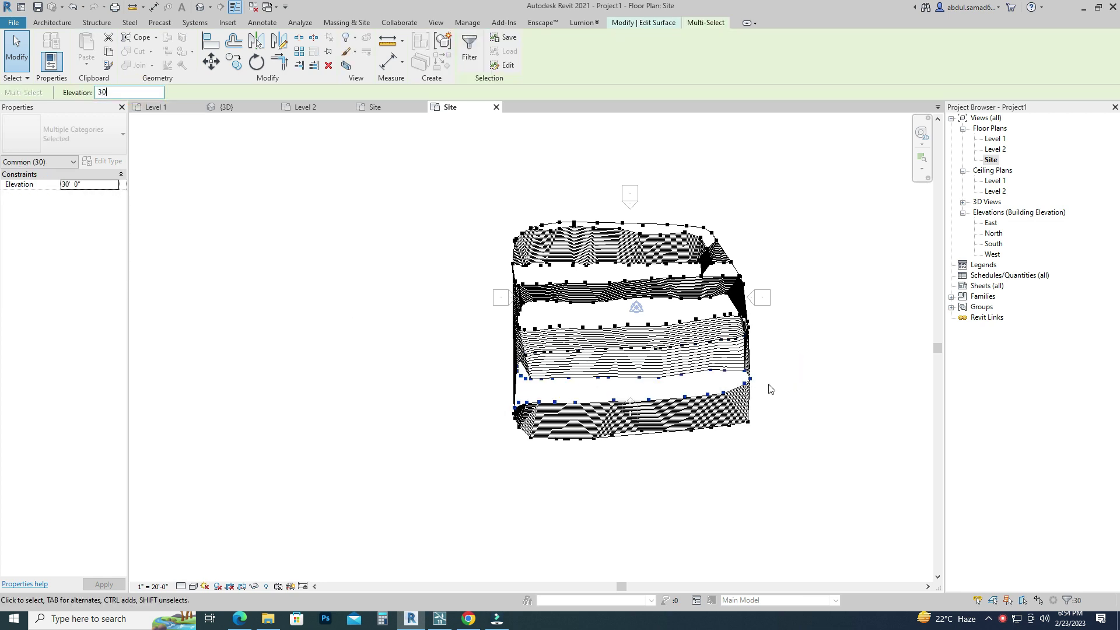
Set the 15 points along the lower edge to 10'
left_click_drag(788, 394, 450, 472)
left_click(840, 440)
mouse_move(820, 430)
left_mouse_down()
mouse_move(605, 460)
mouse_move(623, 469)
left_mouse_up()
left_click_drag(780, 412, 492, 478)
left_click(125, 92)
type("10")
left_click(431, 385)
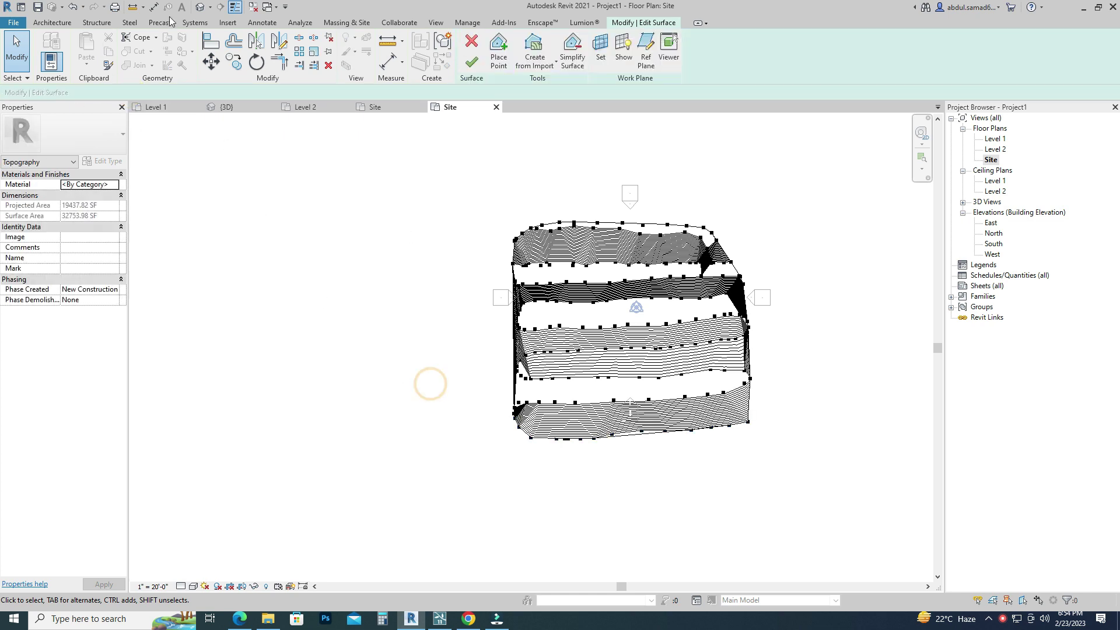
In the 3D view, select the low points along the base and commit their elevation
left_click(201, 8)
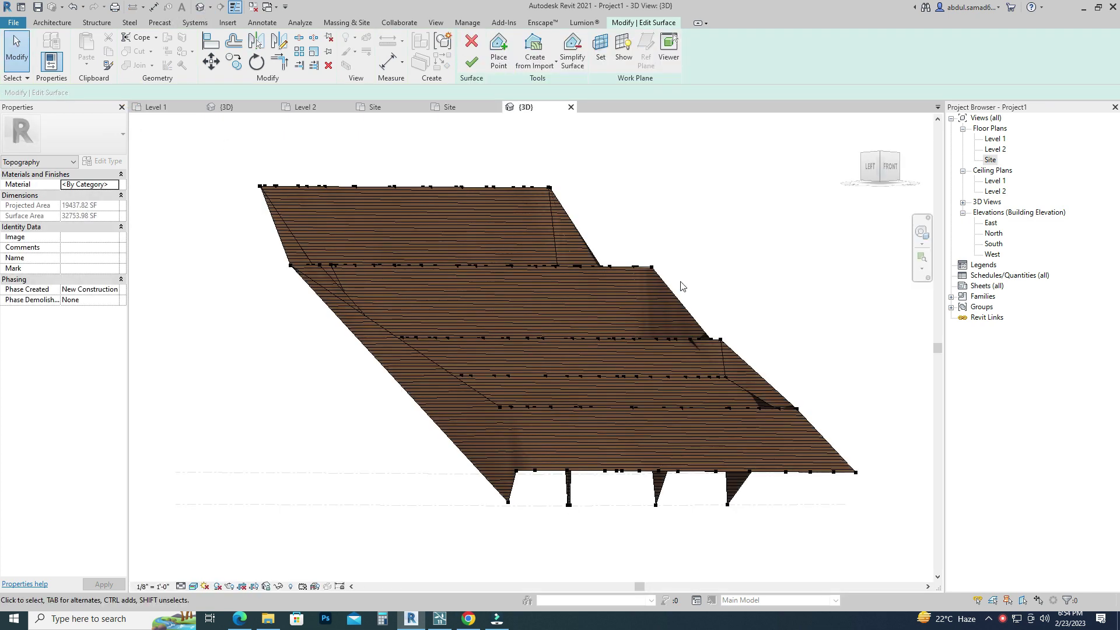
mouse_move(773, 193)
middle_mouse_down("shift")
mouse_move(493, 220)
mouse_move(437, 237)
middle_mouse_up("shift")
left_click_drag(815, 435, 438, 554)
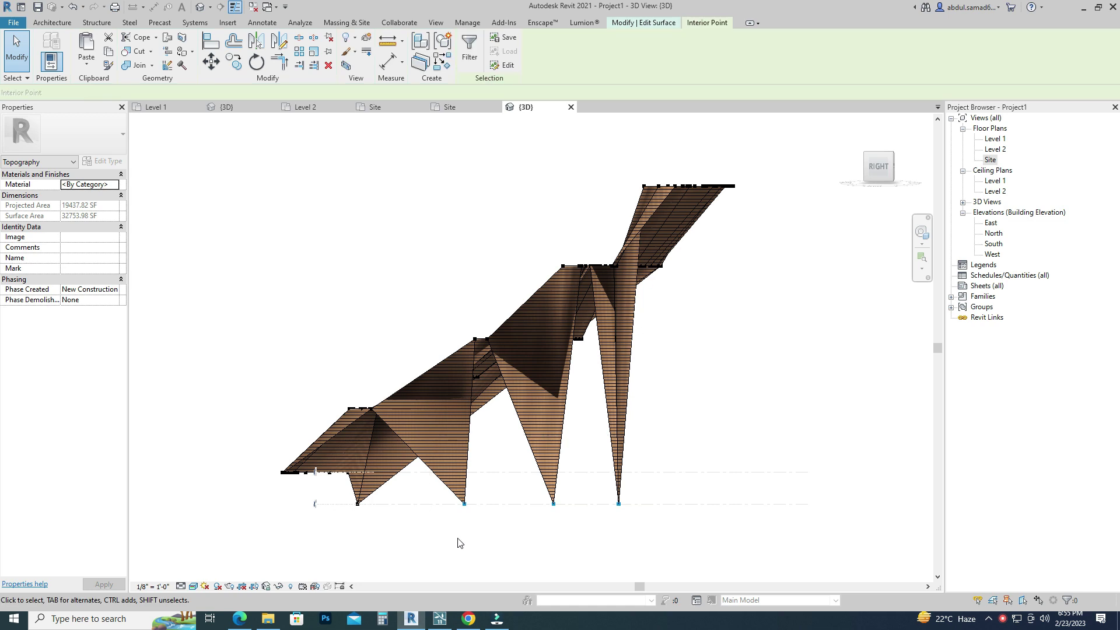
left_click_drag(525, 536, 323, 502, "ctrl")
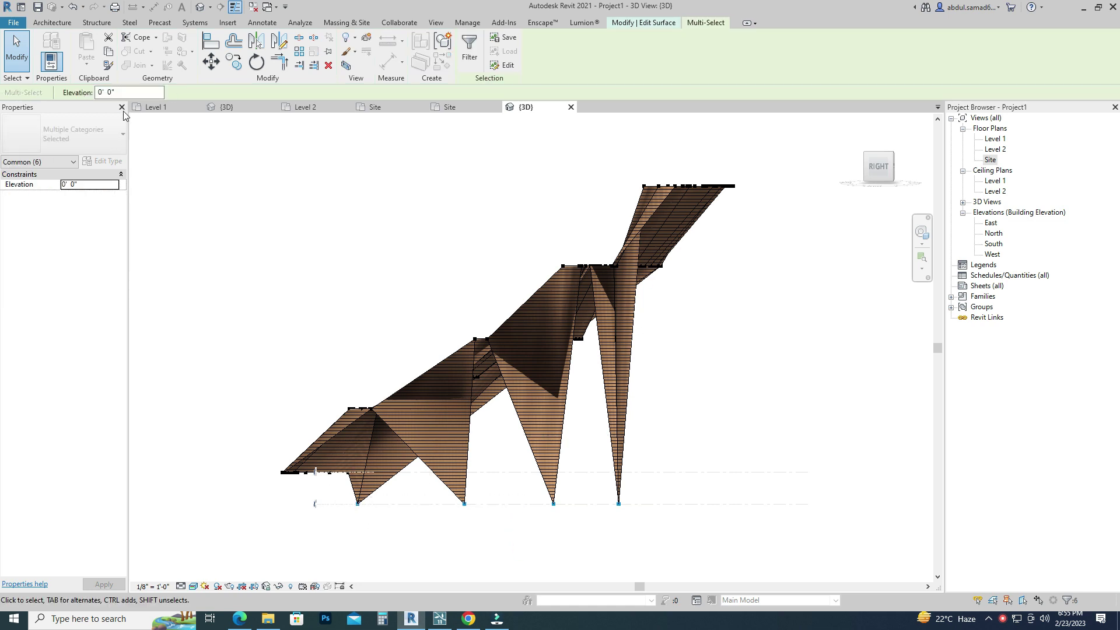
type("25")
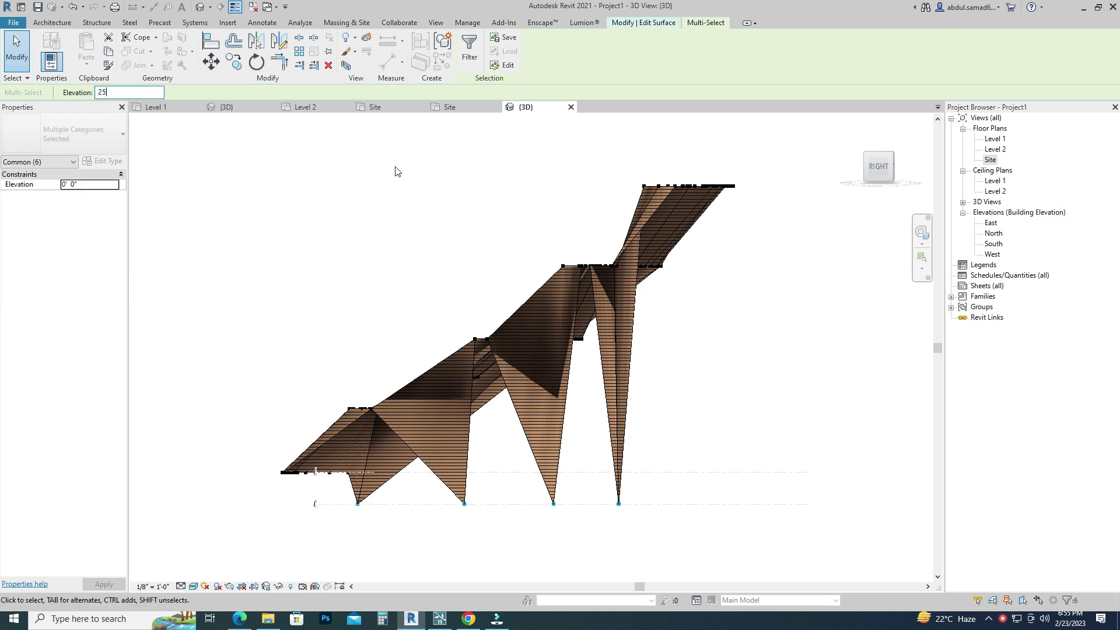
key("Return")
Set seven low interior points to 88', then to 55'
left_click_drag(680, 400, 455, 465)
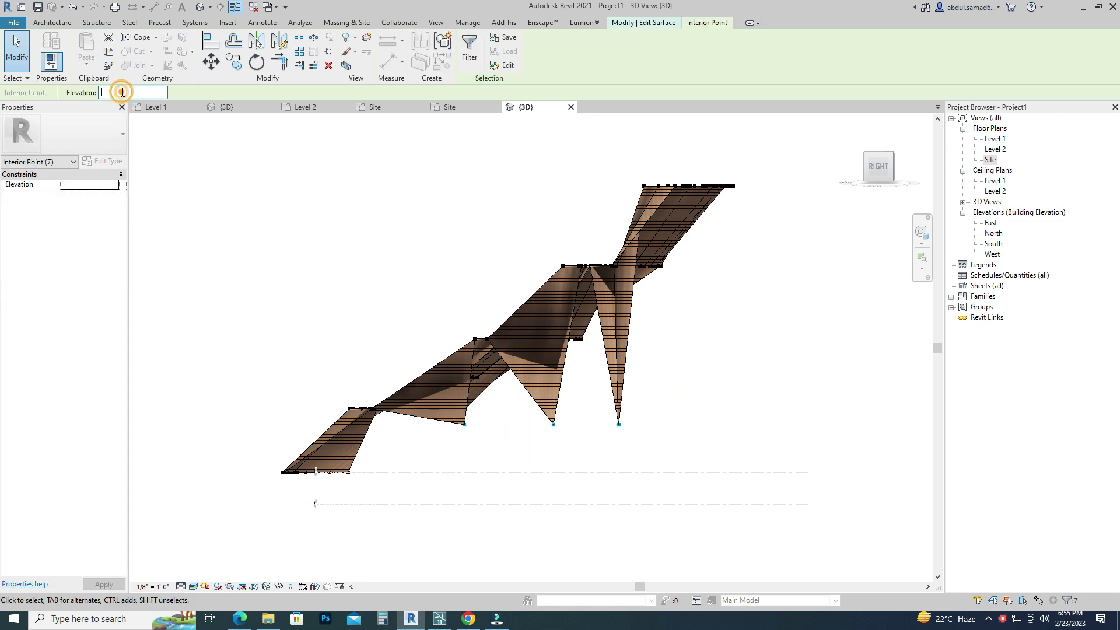
type("88")
key("Return")
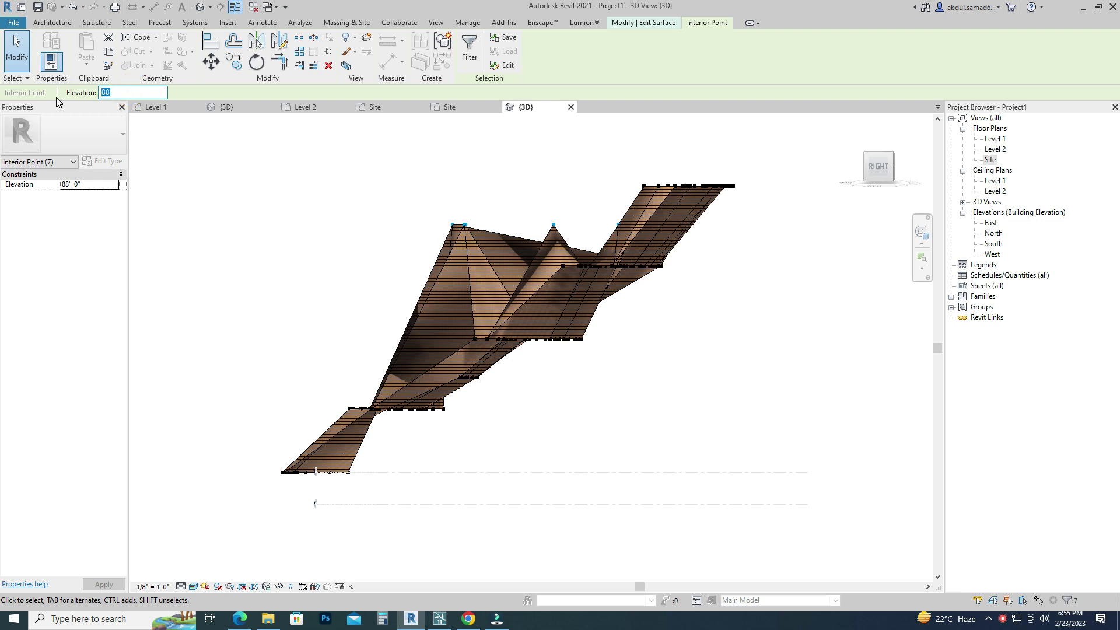
type("55")
key("Return")
Raise three terrain points to 65' and inspect the reshaped terraces
left_click(607, 342)
left_click_drag(607, 342, 632, 315)
left_click(138, 92)
type("65")
key("Return")
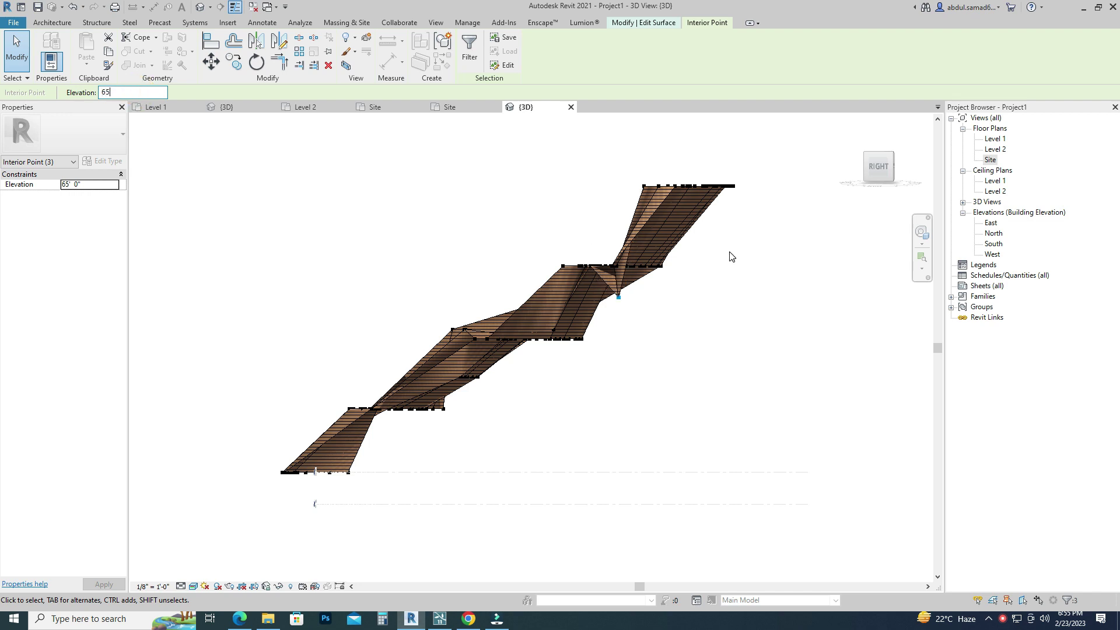
left_click_drag(878, 175, 162, 213)
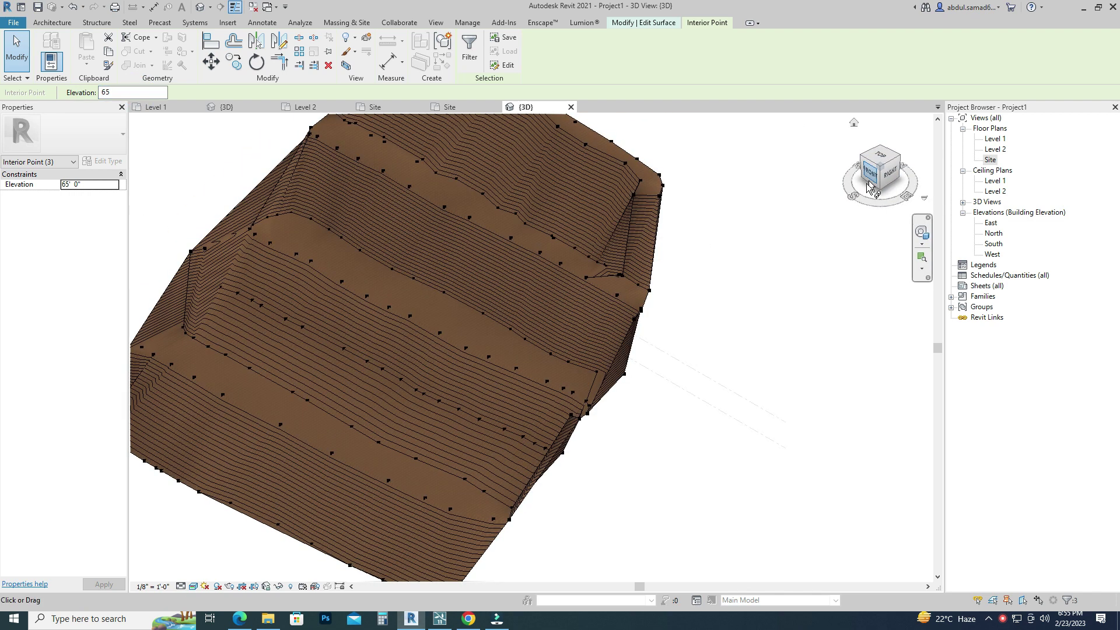
middle_click_drag(162, 213, 545, 191, "shift")
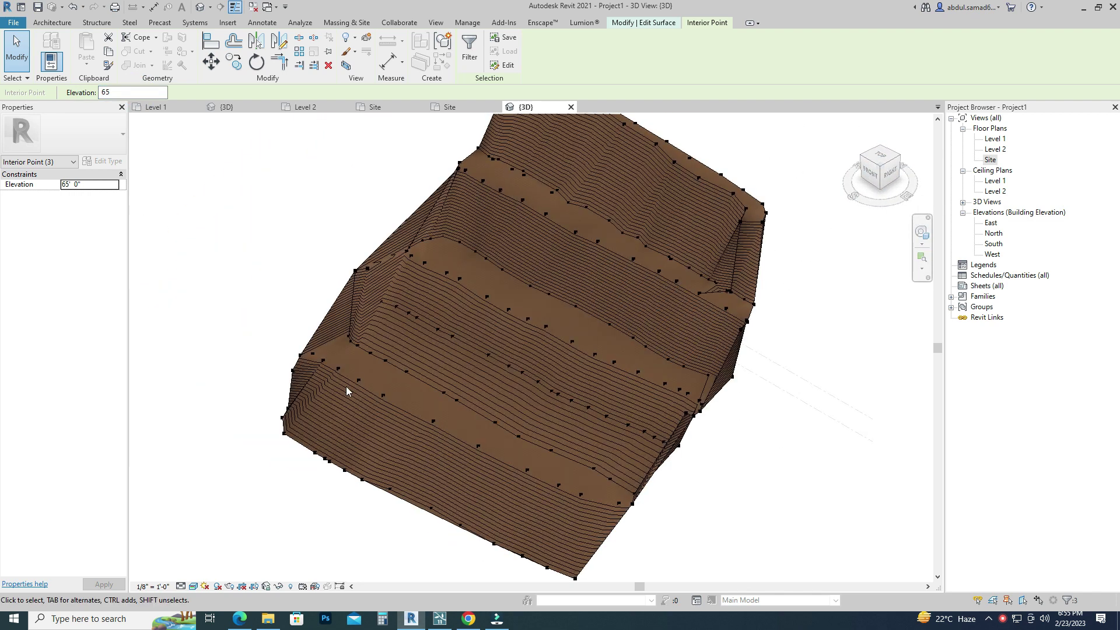
Finish the surface edit and create a new material for the toposurface
left_click(310, 239)
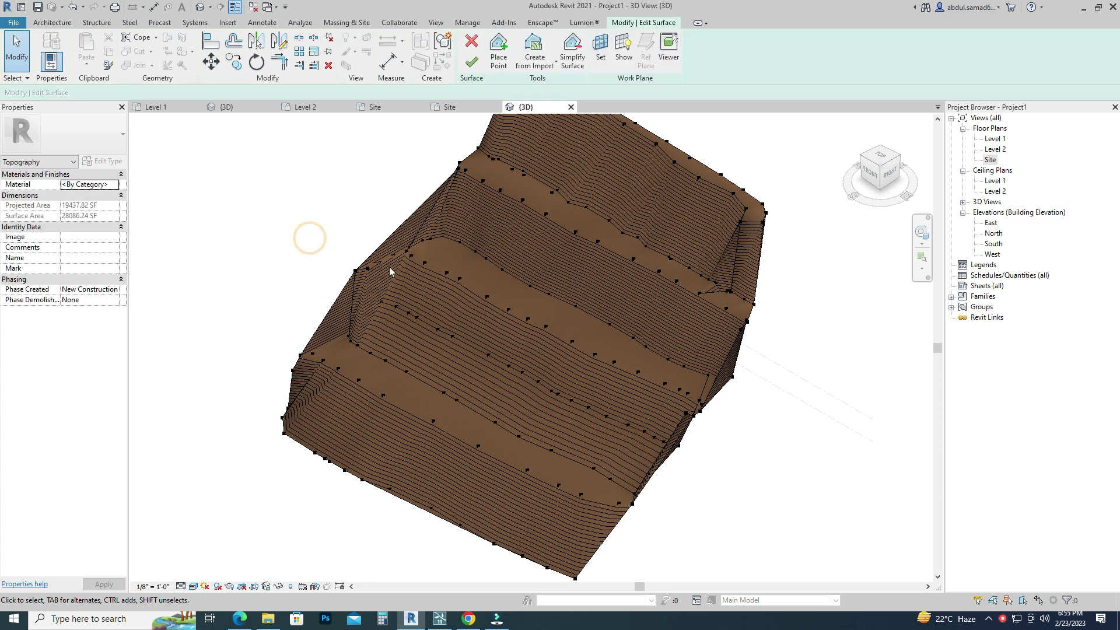
left_click(465, 63)
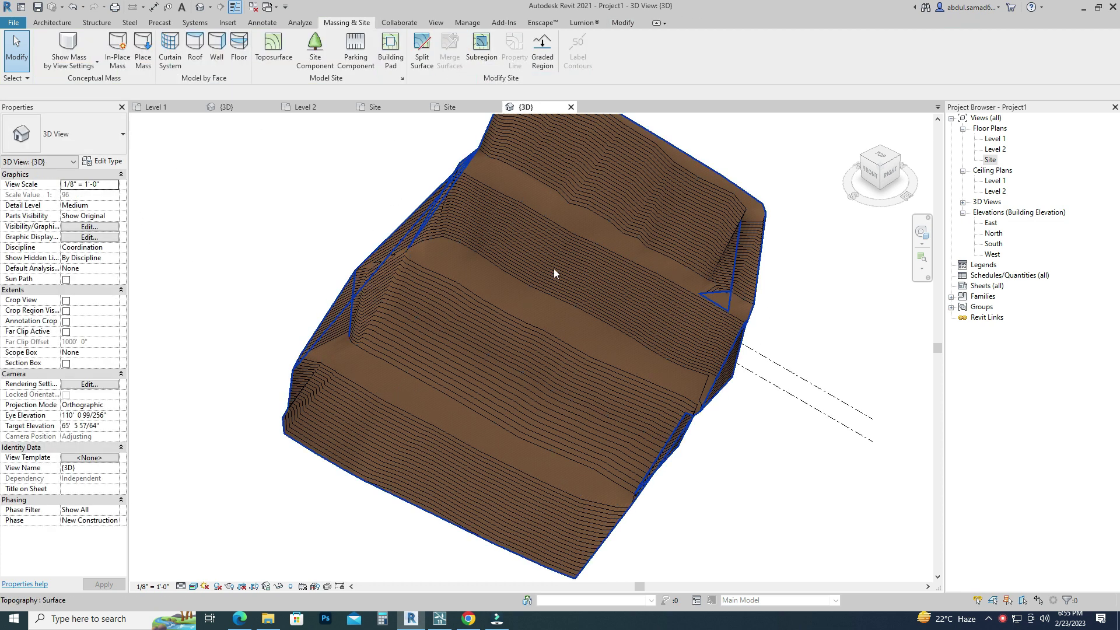
left_click(547, 355)
left_click(116, 184)
left_click(48, 434)
Assign the Sitework Grass - Dark Rye appearance to the new material
left_click(62, 433)
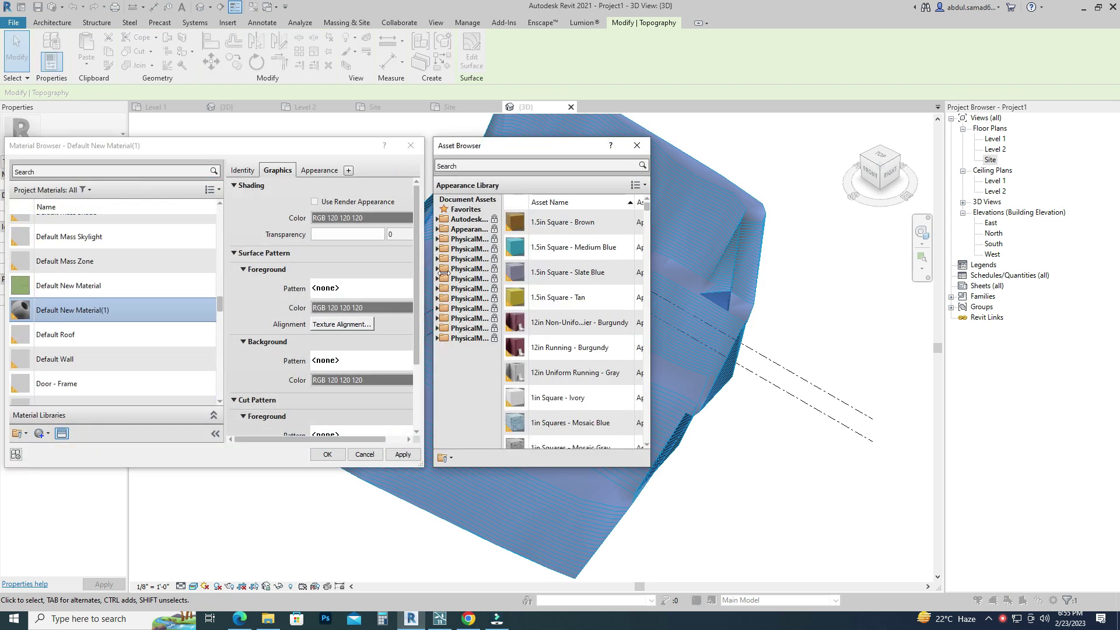
double_click(467, 230)
scroll(480, 428, "down", 4)
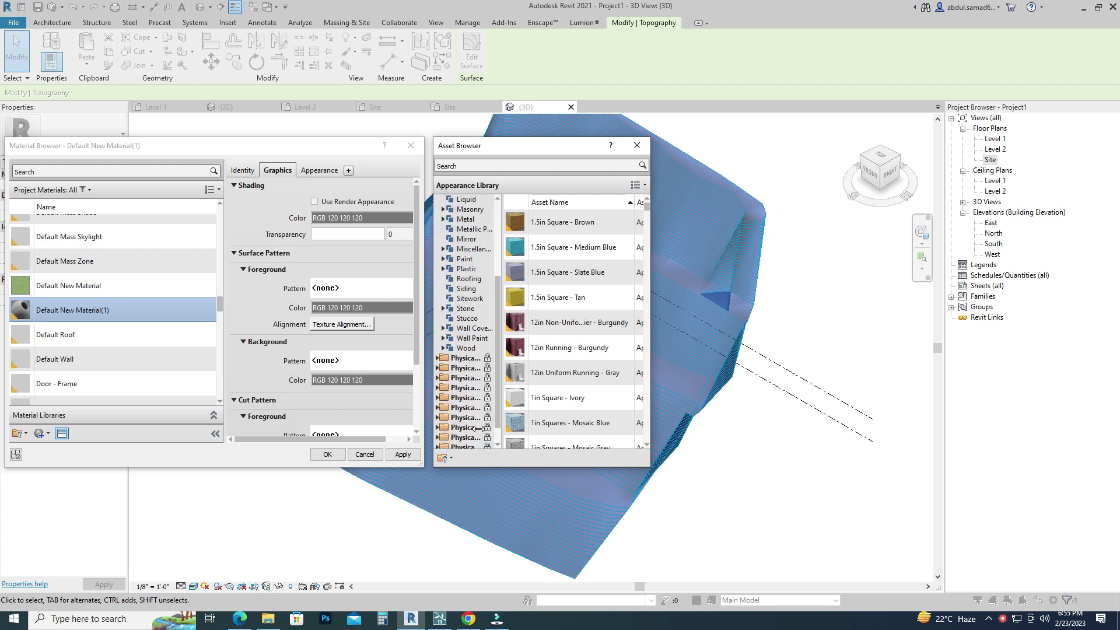
left_click(470, 299)
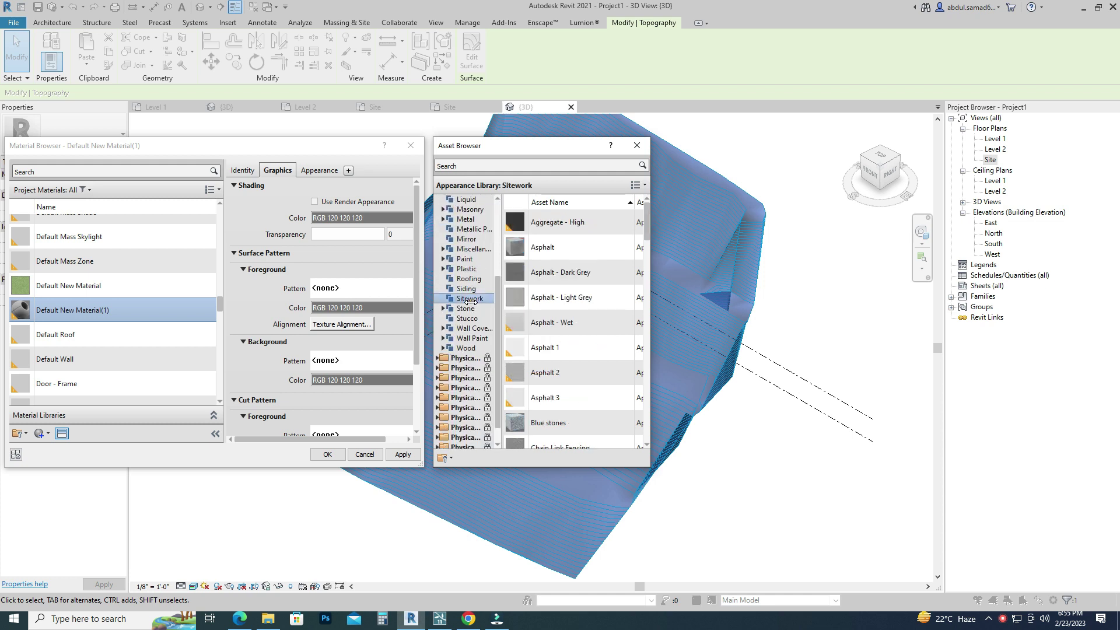
scroll(542, 290, "down", 3)
scroll(555, 328, "down", 4)
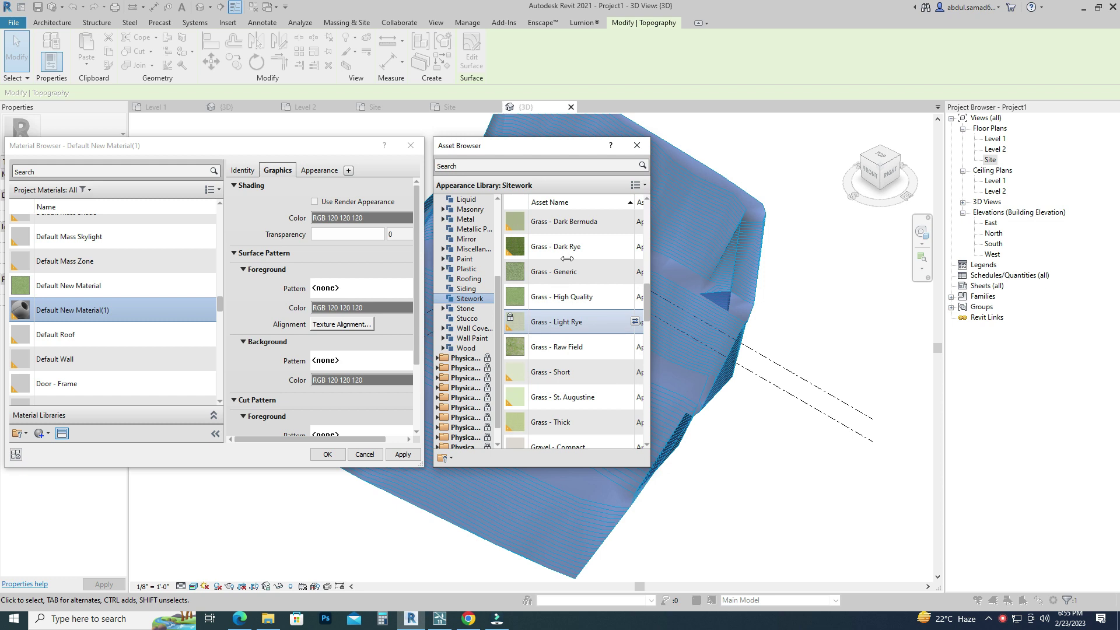
scroll(575, 234, "up", 2)
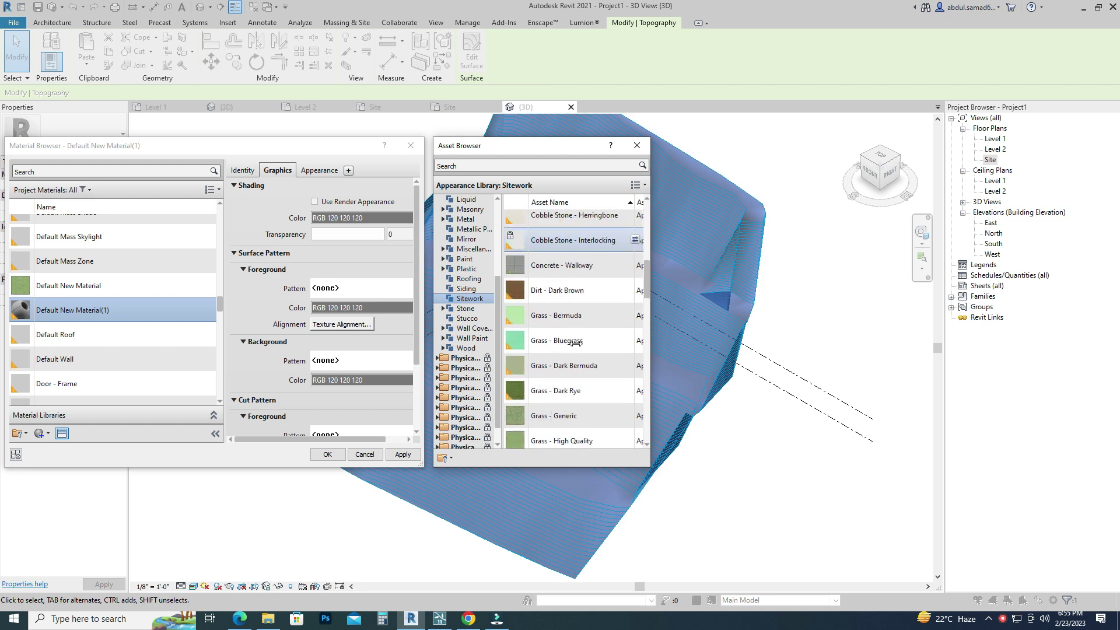
left_click(565, 391)
left_click(633, 390)
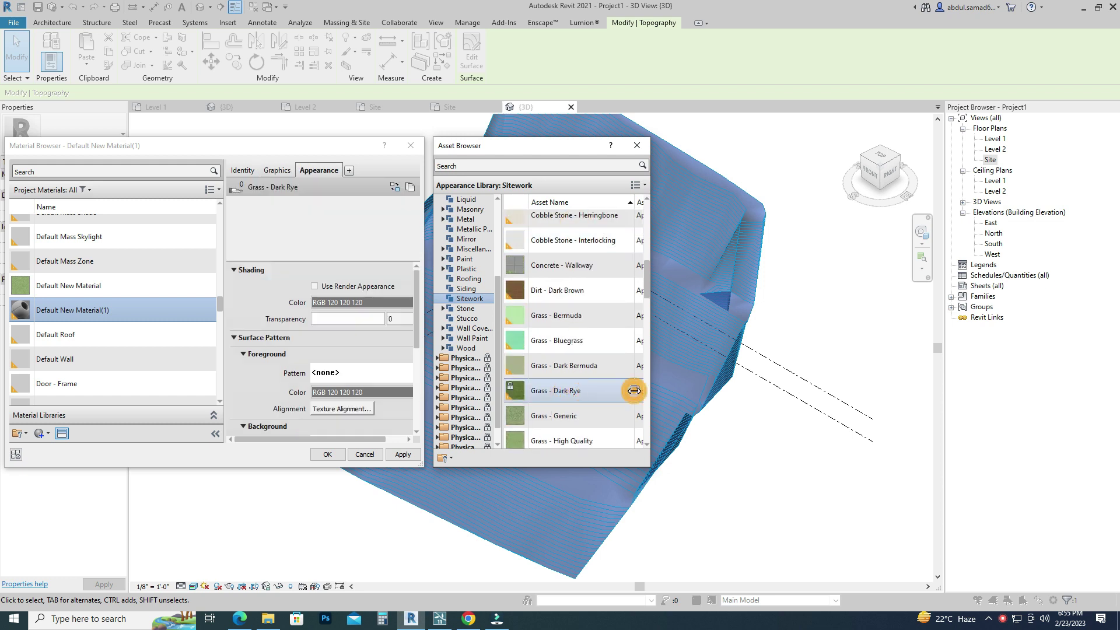
Close the asset library and apply the grass material to the toposurface
left_click(637, 145)
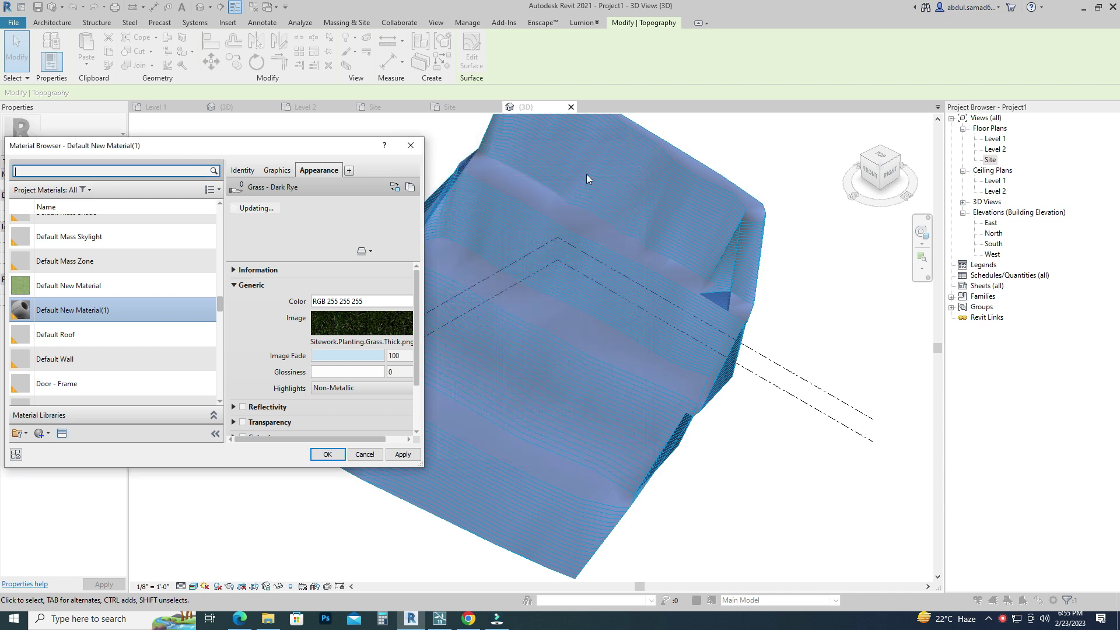
left_click(404, 454)
left_click(327, 454)
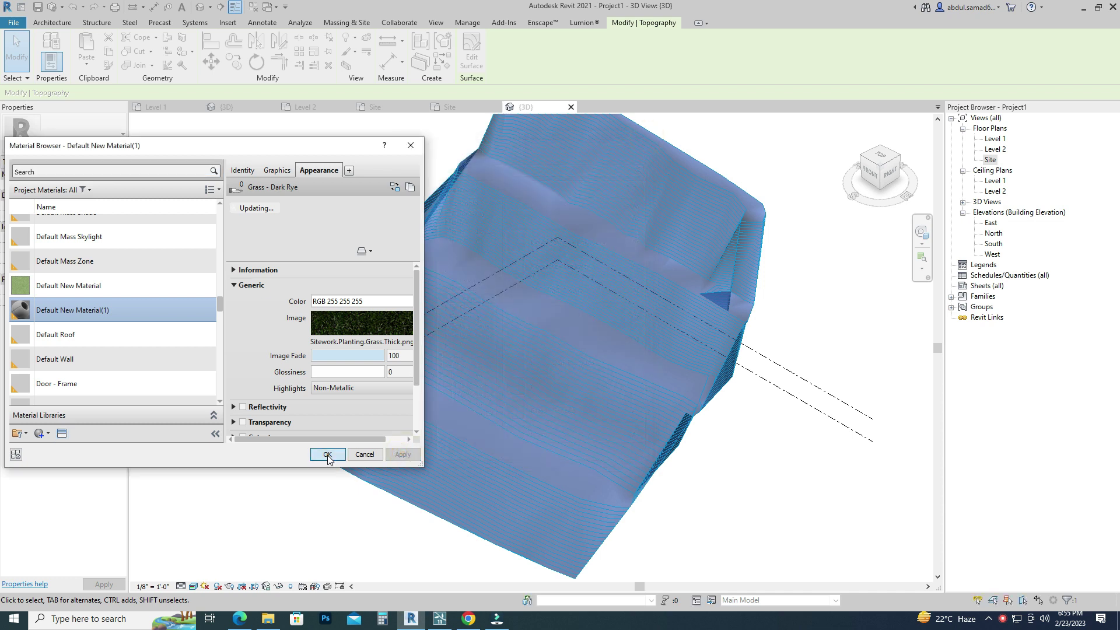
left_click(304, 482)
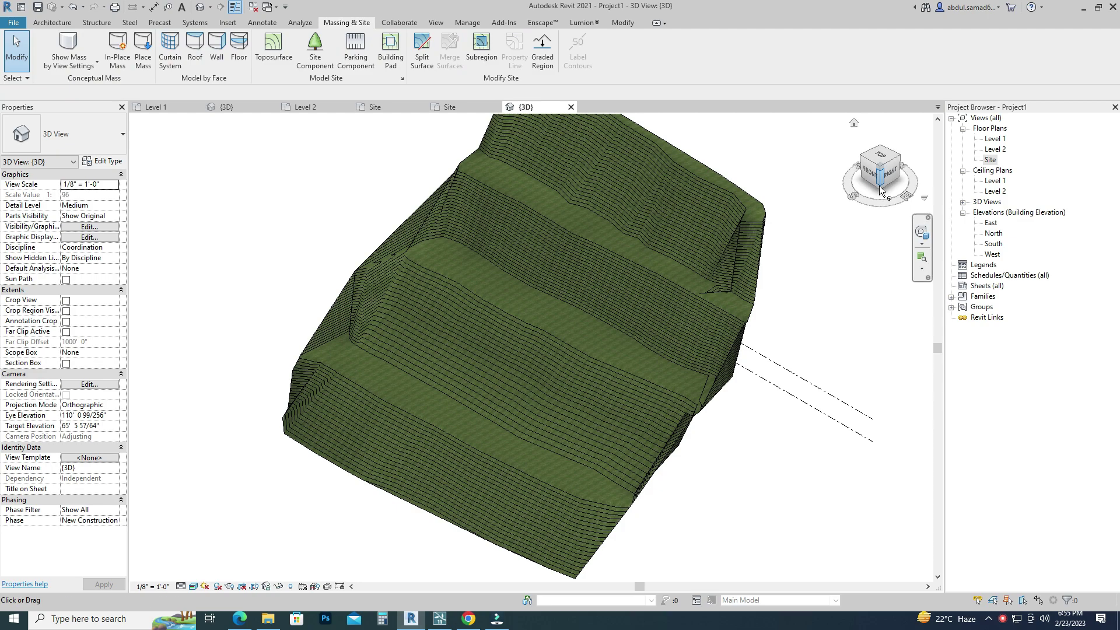
Orbit and zoom around the green terrain to view its left slope
left_click_drag(881, 175, 841, 154)
scroll(509, 394, "up", 2)
scroll(509, 394, "up", 3)
scroll(584, 405, "up", 3)
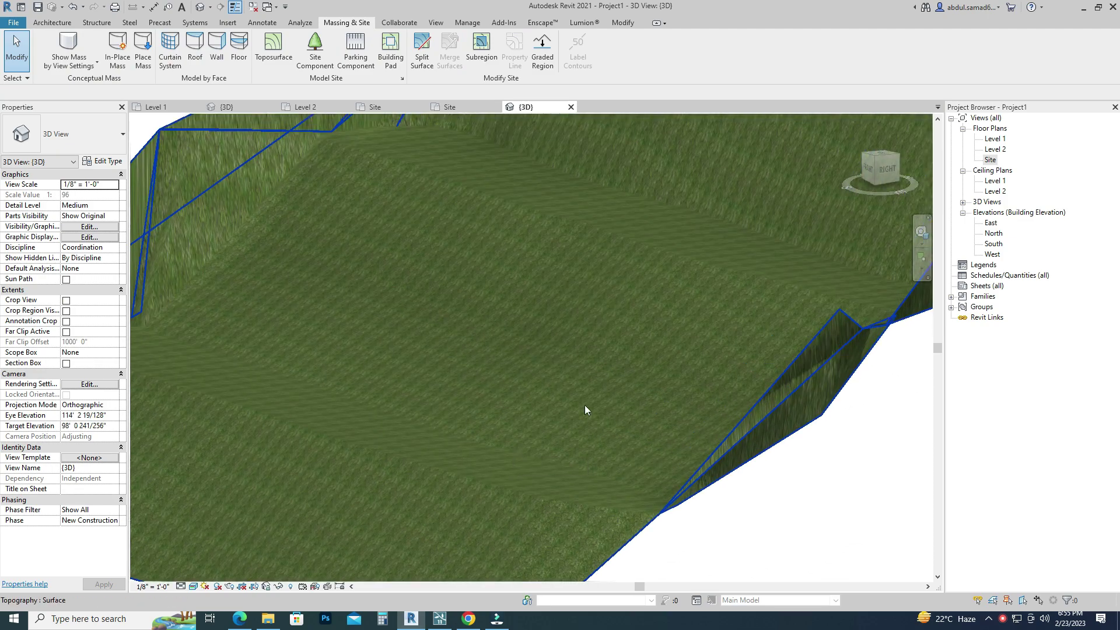
scroll(586, 404, "up", 3)
scroll(586, 404, "down", 3)
scroll(539, 342, "down", 3)
scroll(547, 371, "down", 3)
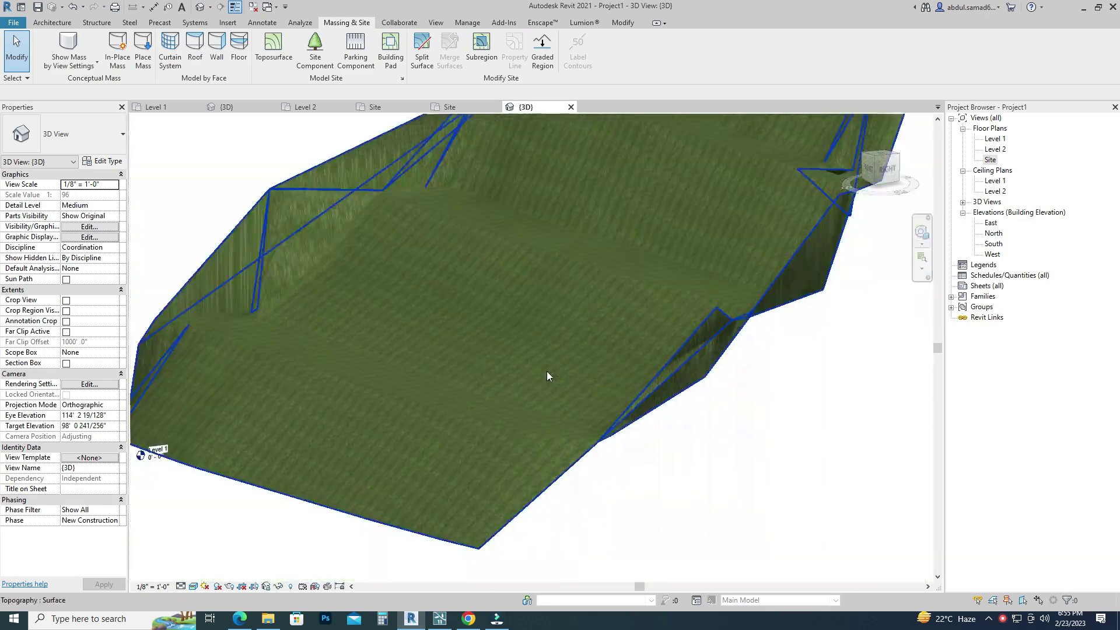
scroll(710, 284, "down", 2)
mouse_move(709, 284)
middle_mouse_down("shift")
mouse_move(831, 192)
mouse_move(809, 204)
mouse_move(135, 214)
mouse_move(184, 201)
mouse_move(153, 183)
mouse_move(846, 251)
middle_mouse_up("shift")
In Edit Surface, drag one interior point on the left slope slightly downward
left_click(408, 298)
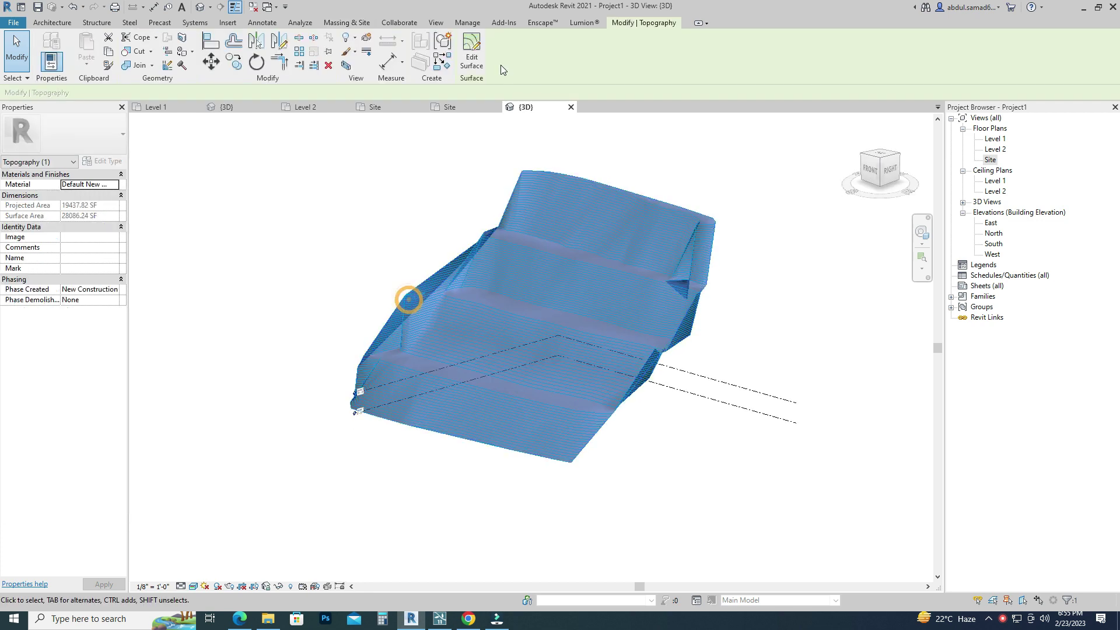
left_click(474, 58)
left_click(404, 293)
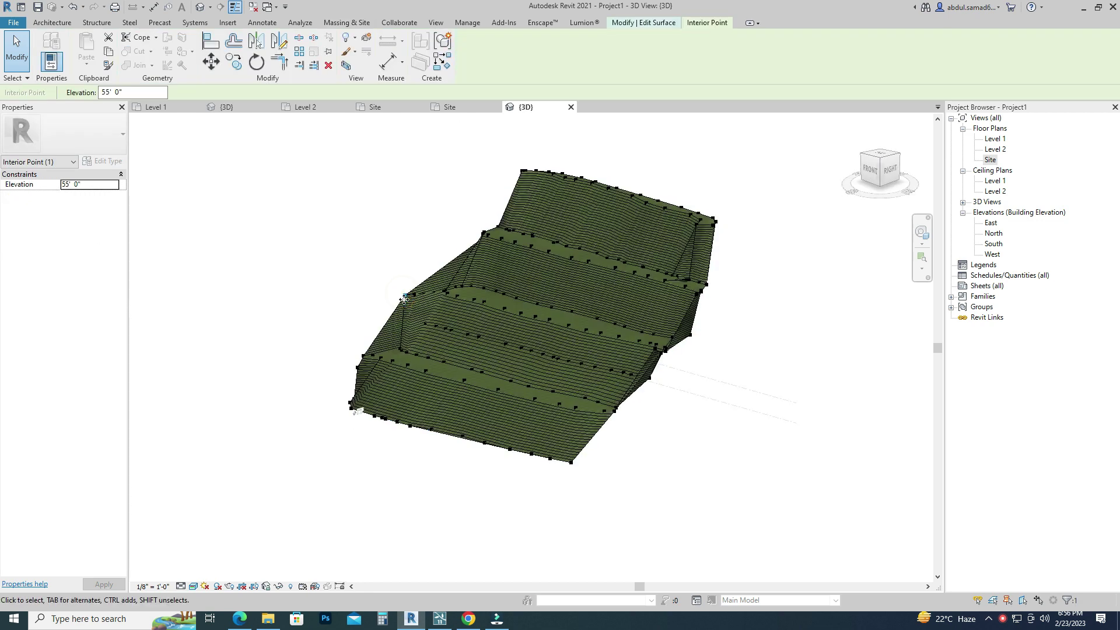
left_click_drag(403, 293, 406, 315)
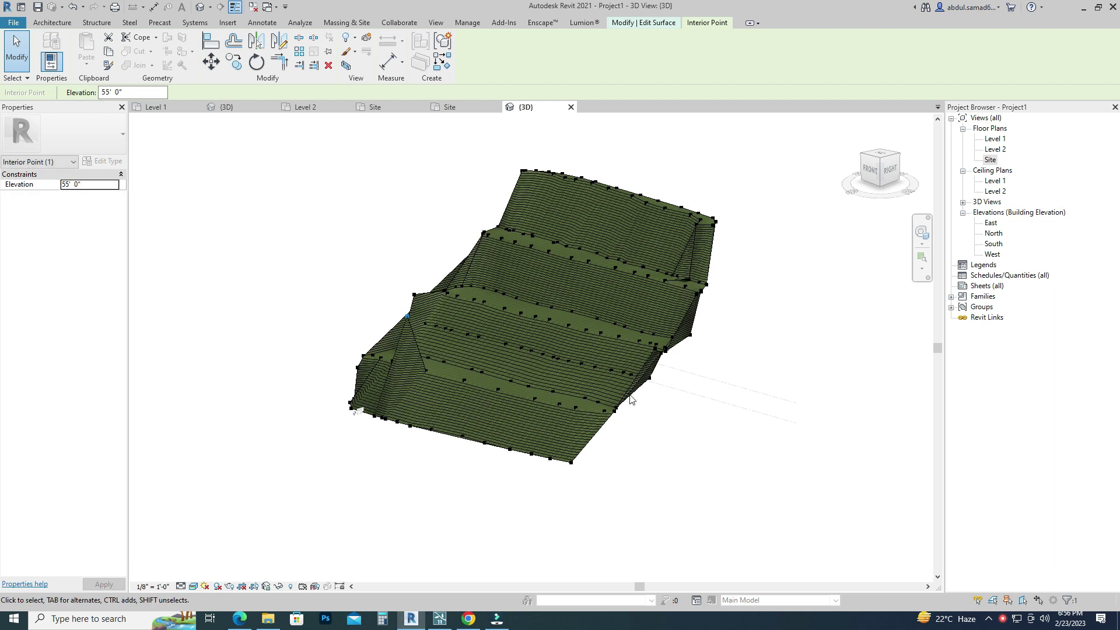
left_click(679, 394)
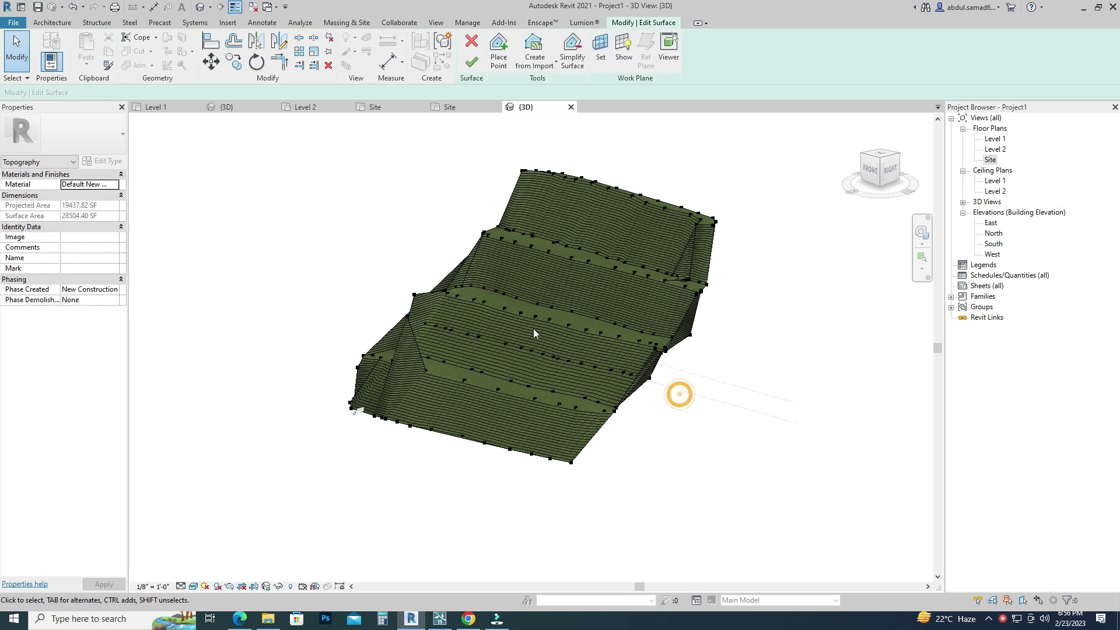
left_click(357, 24)
left_click(630, 23)
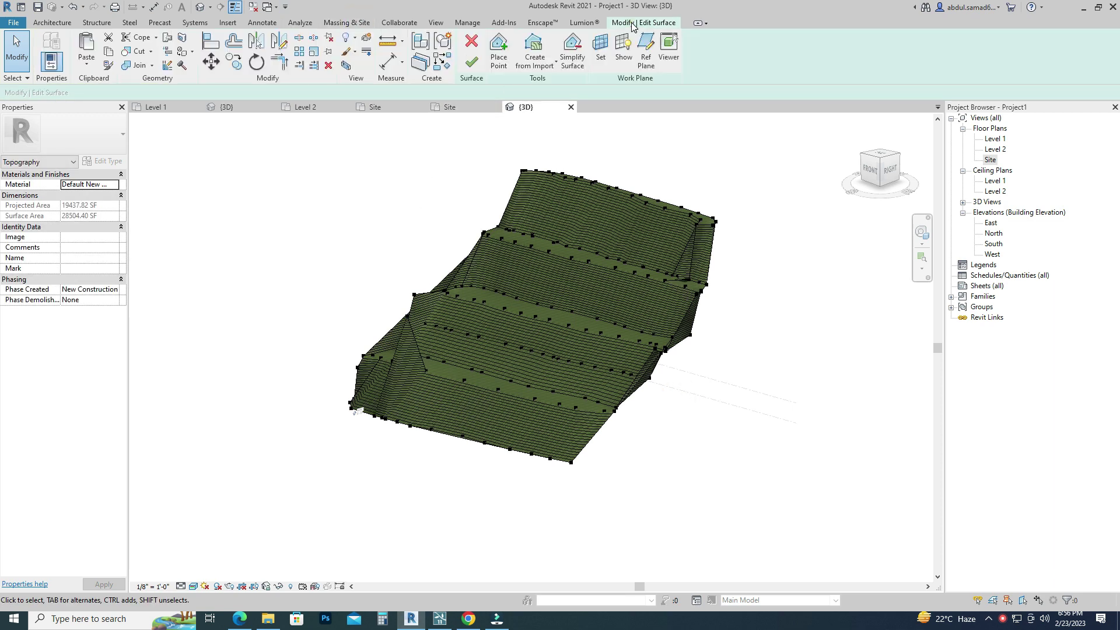
Finish the surface edit and set a zoomed top-down view for placing trees
left_click(465, 57)
left_click(310, 59)
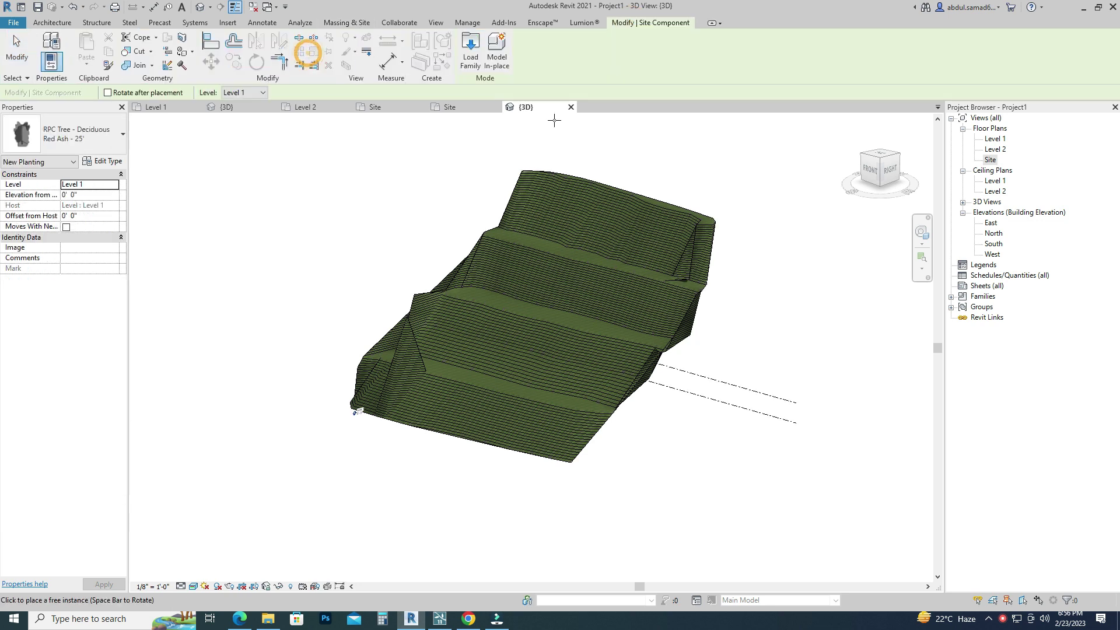
left_click(884, 157)
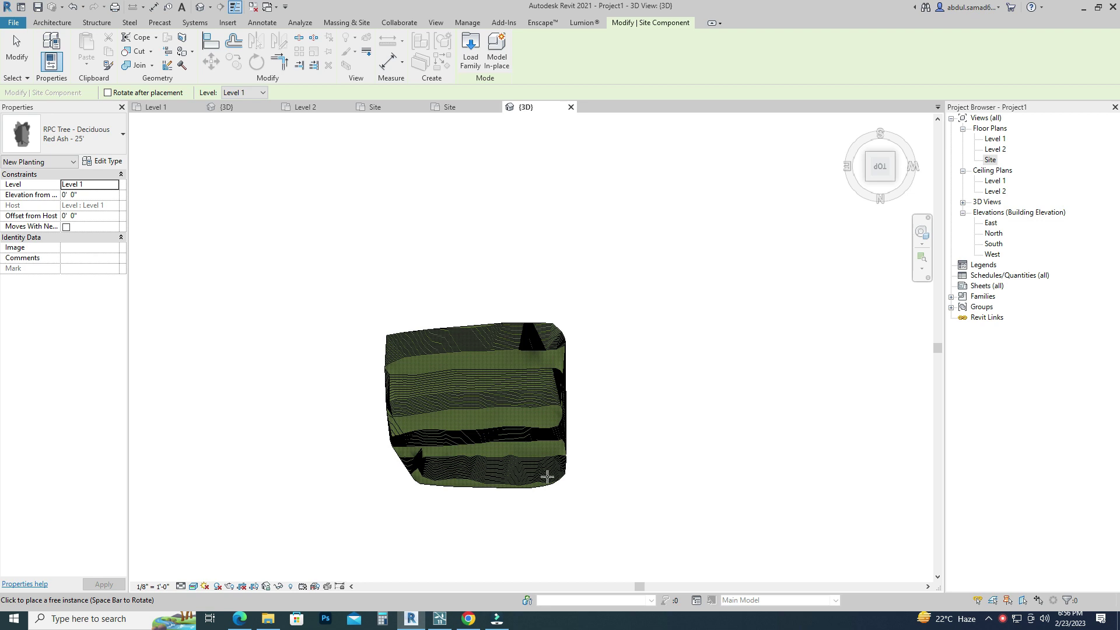
left_click(879, 167)
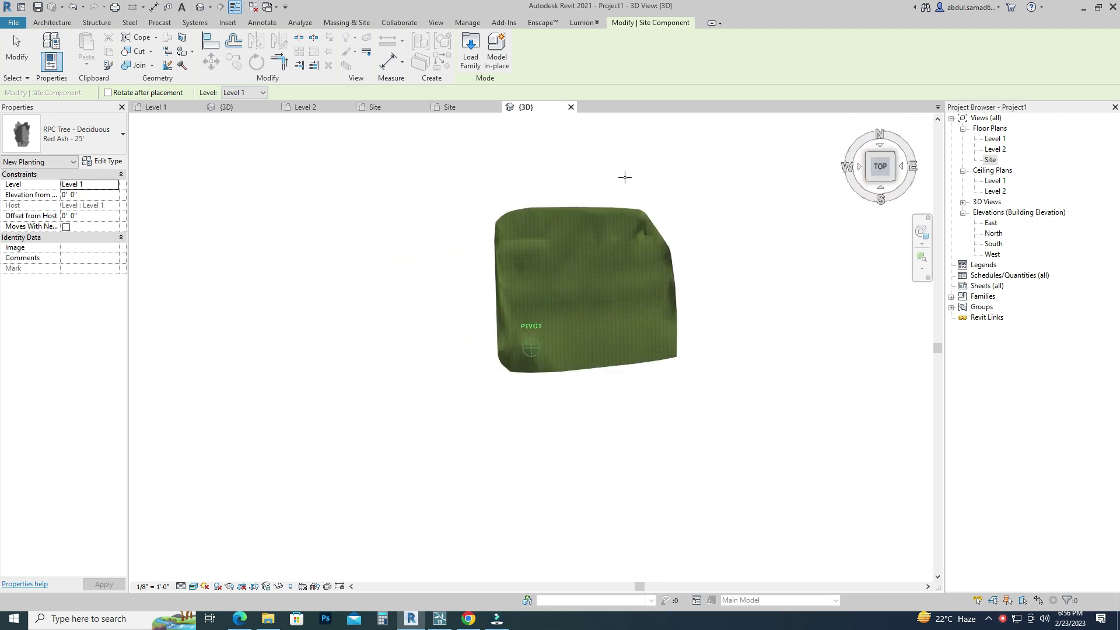
scroll(625, 172, "up", 3)
scroll(773, 204, "up", 1)
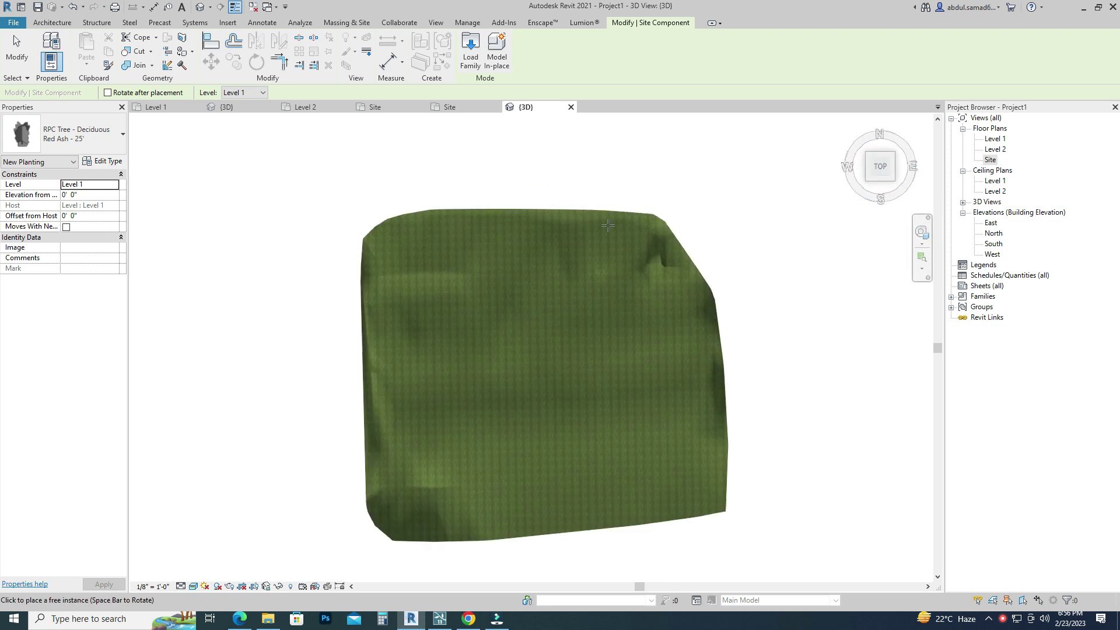
Place nine Red Ash trees across the terrain and orbit to an angled view
left_click(583, 235)
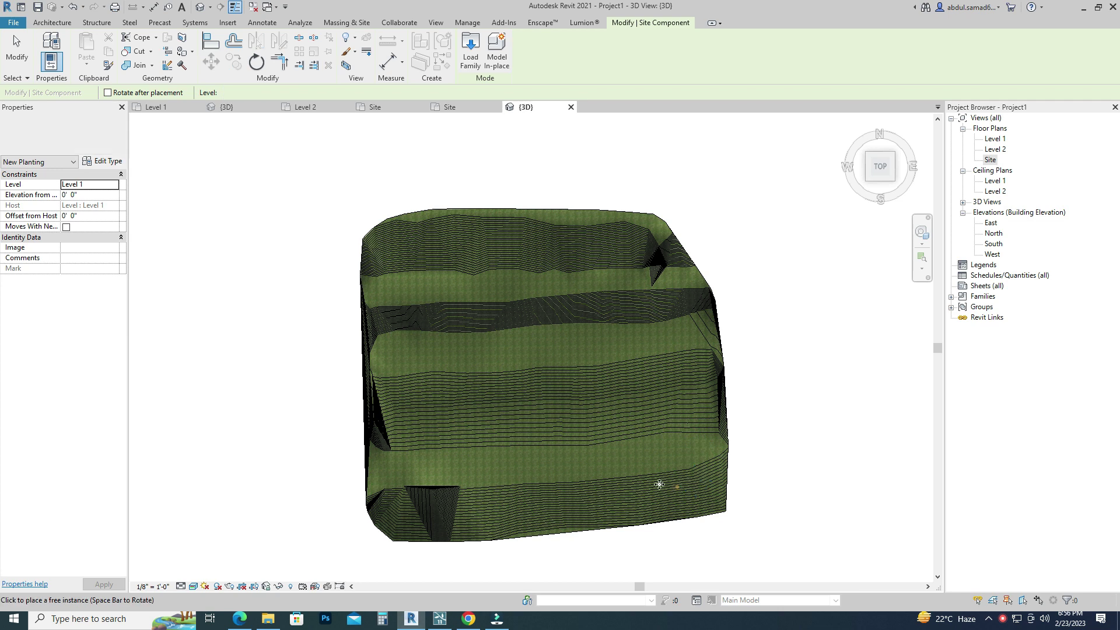
left_click(390, 452)
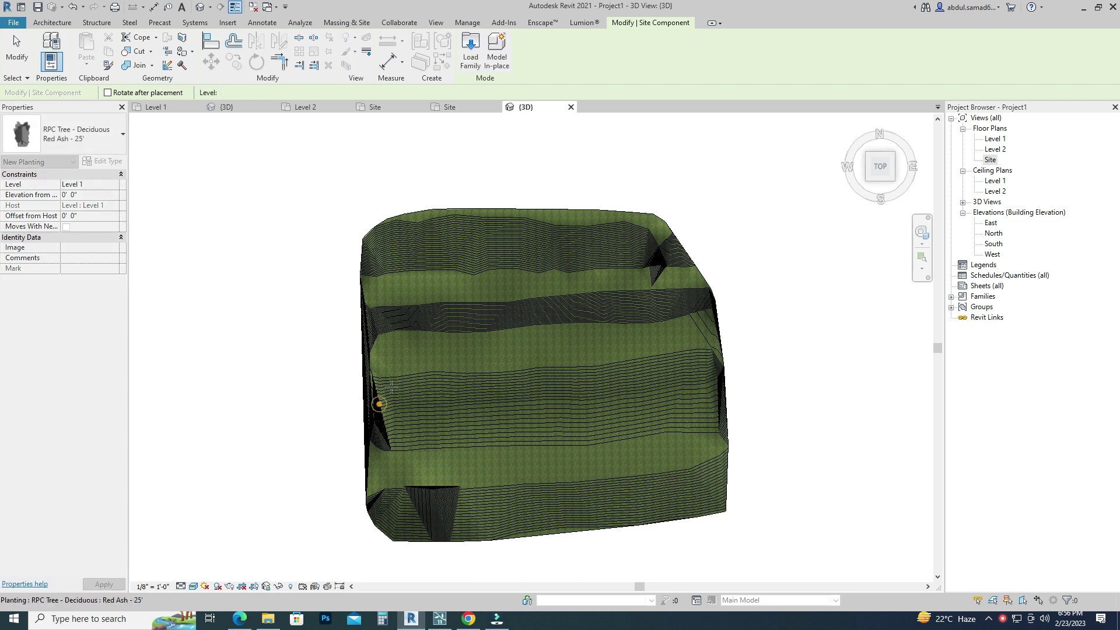
left_click(670, 416)
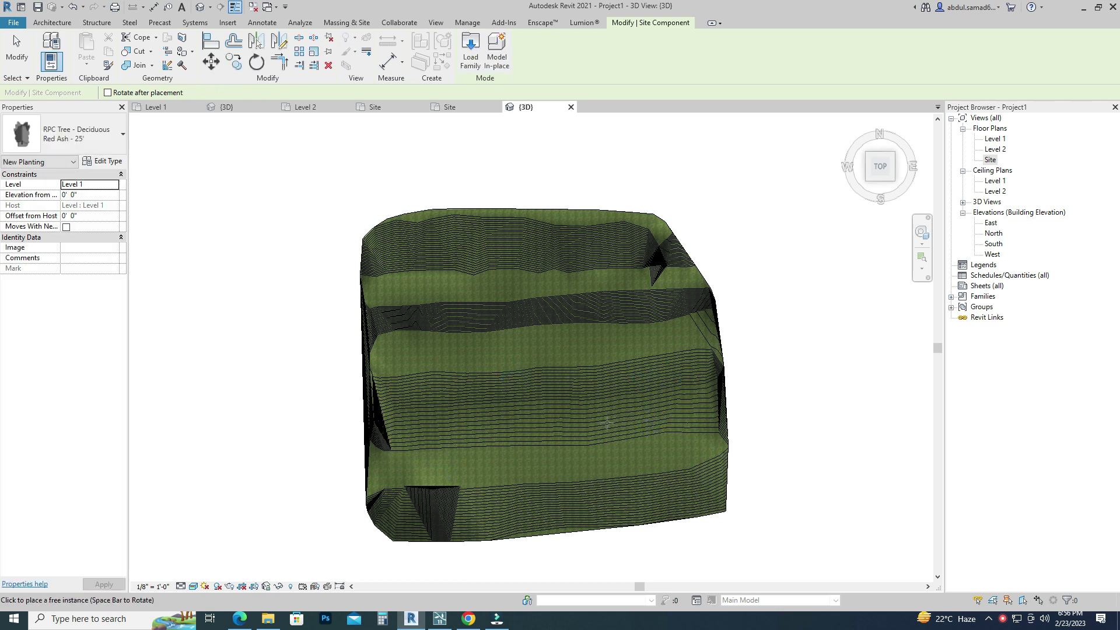
left_click(534, 426)
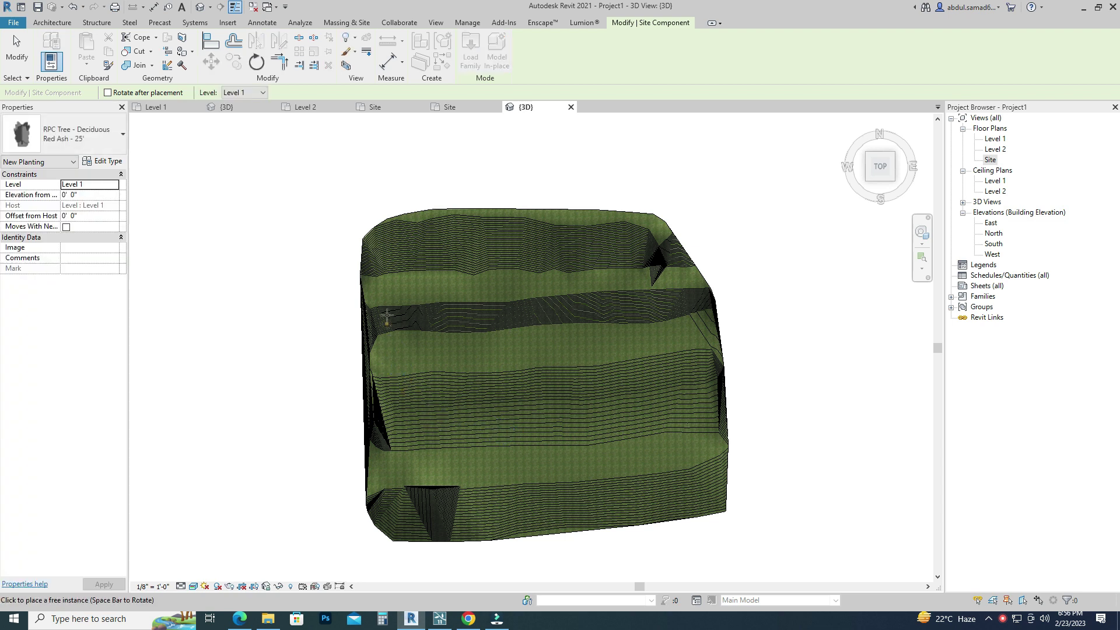
left_click(380, 251)
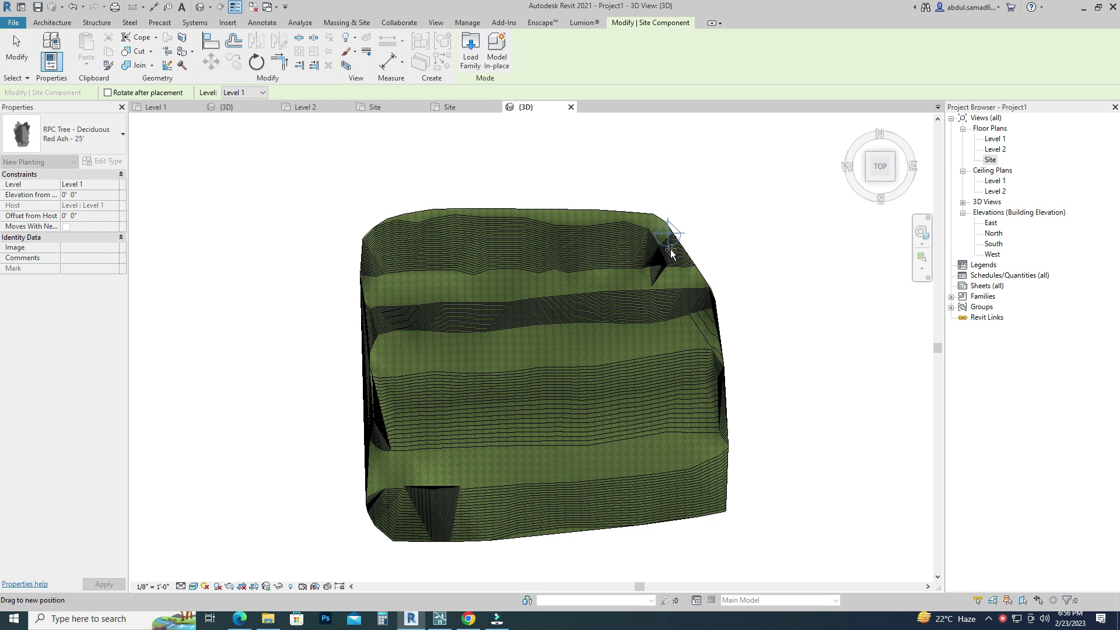
left_click(715, 286)
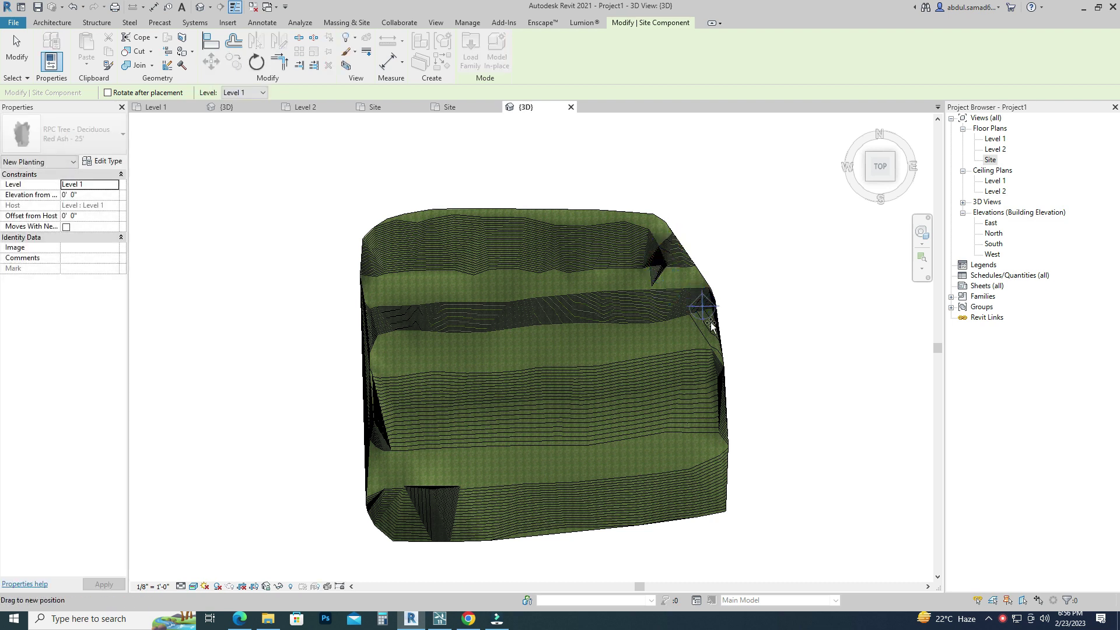
left_click(710, 506)
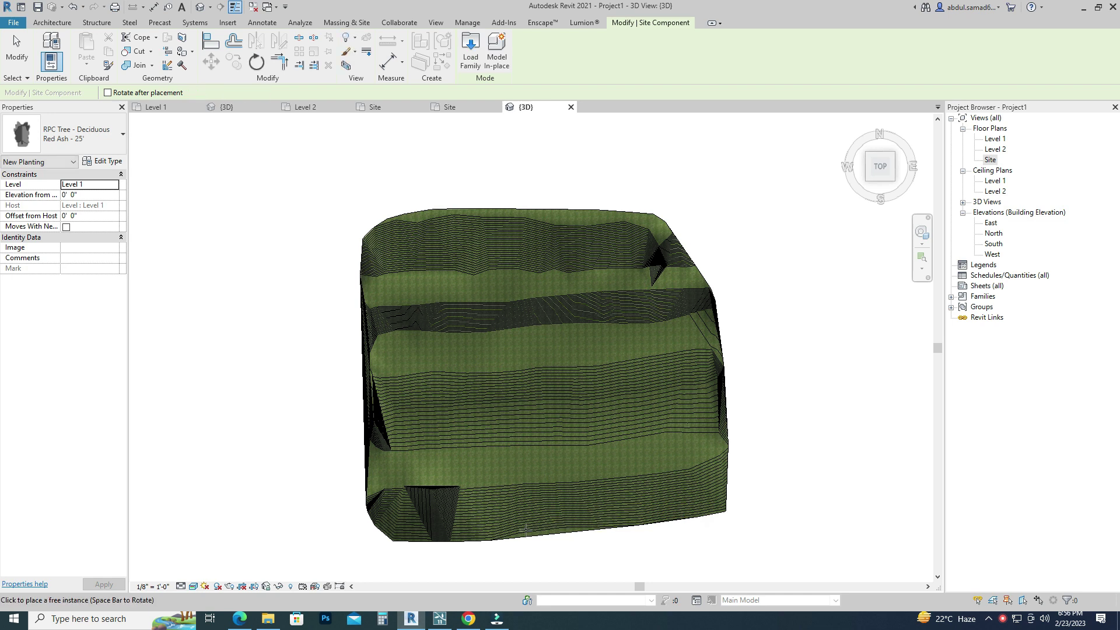
left_click(434, 498)
left_click(372, 410)
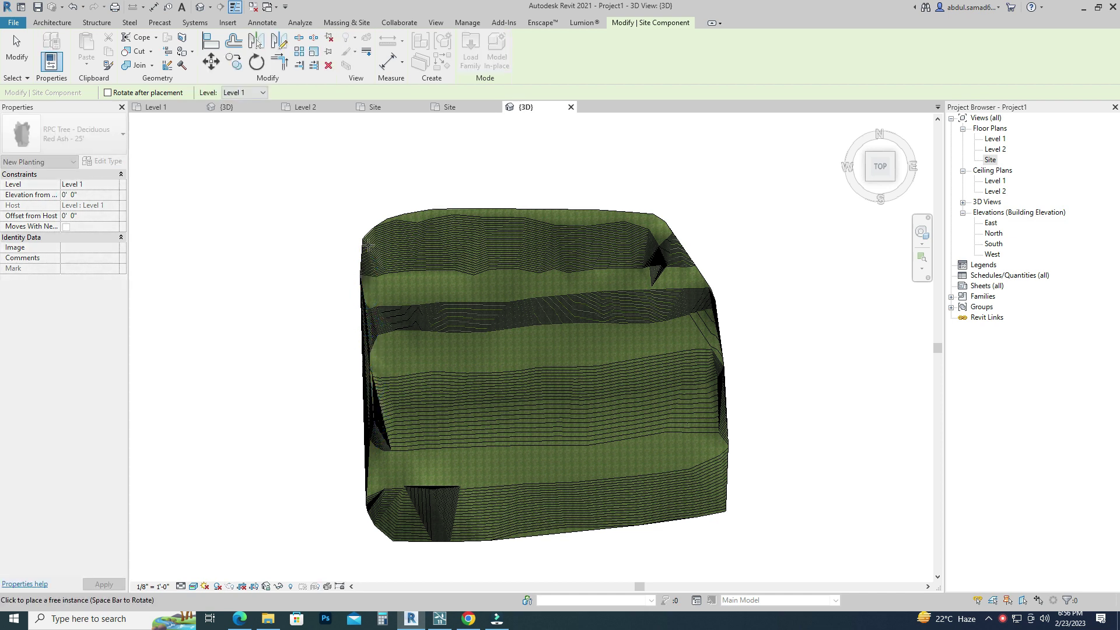
left_click(873, 156)
mouse_move(873, 156)
left_mouse_down()
mouse_move(748, 548)
mouse_move(785, 330)
left_mouse_up()
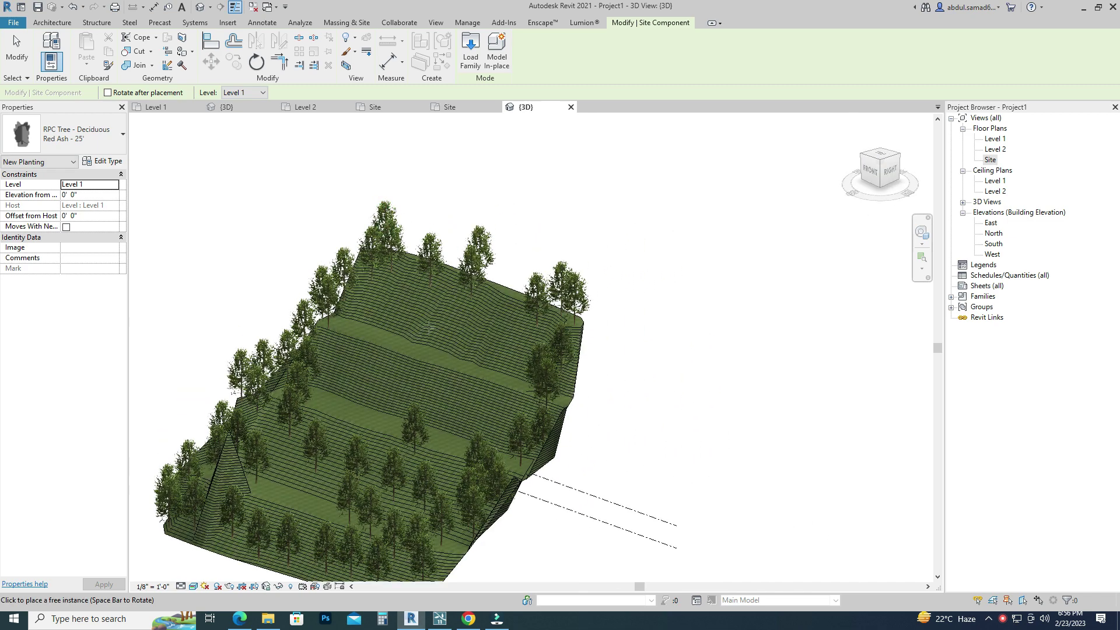
Place nine more Red Ash trees on the upper, middle and lower terraces
left_click(470, 325)
left_click(503, 350)
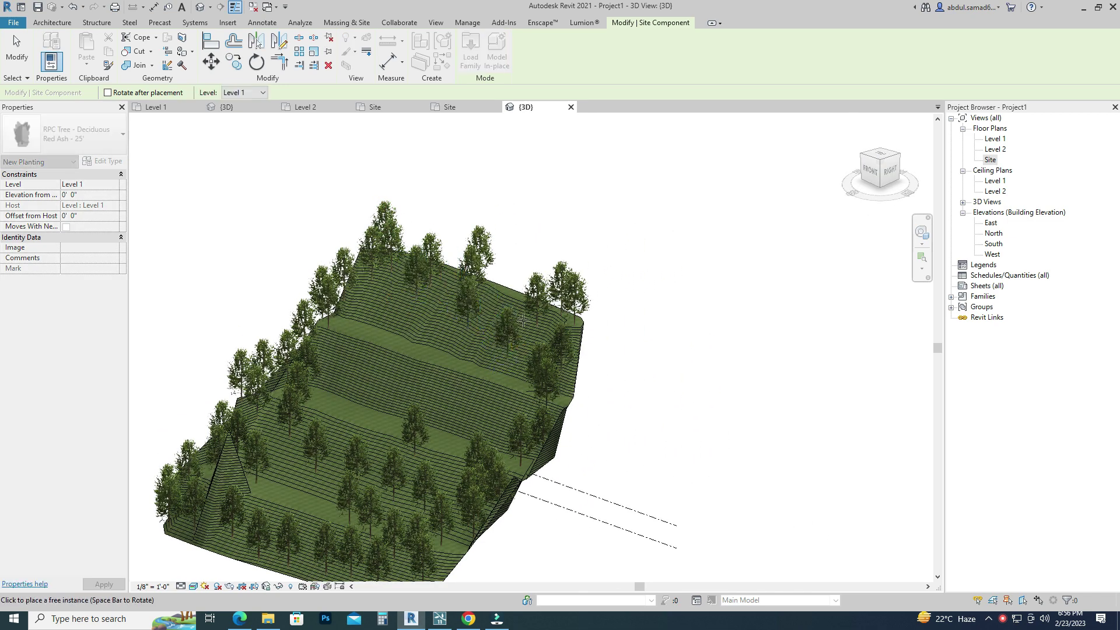
left_click(399, 314)
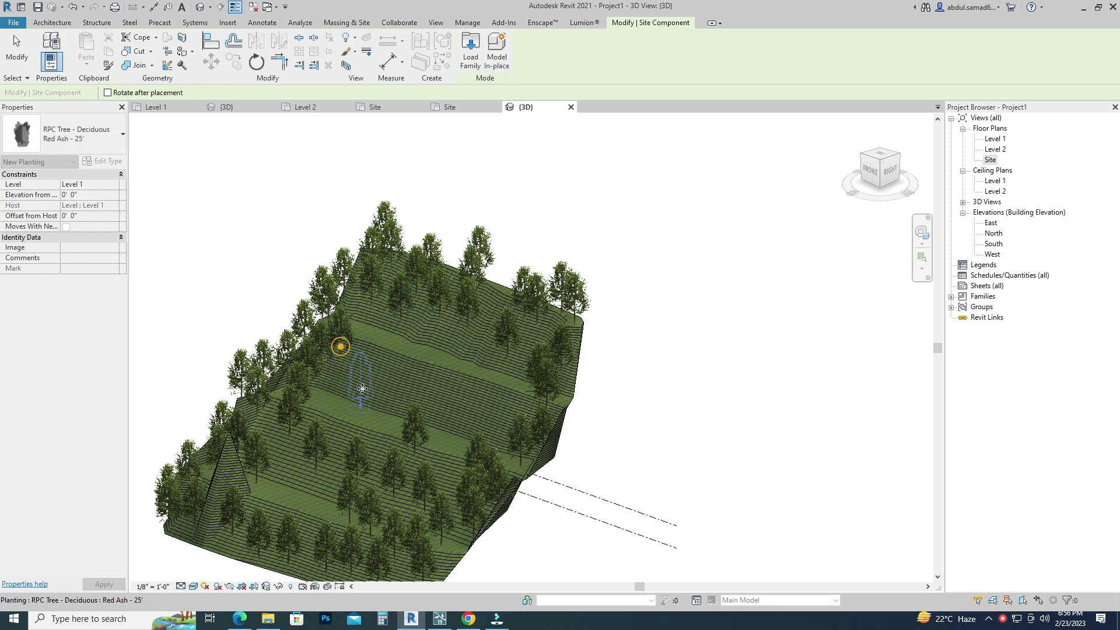
left_click(362, 388)
left_click(514, 411)
left_click(336, 564)
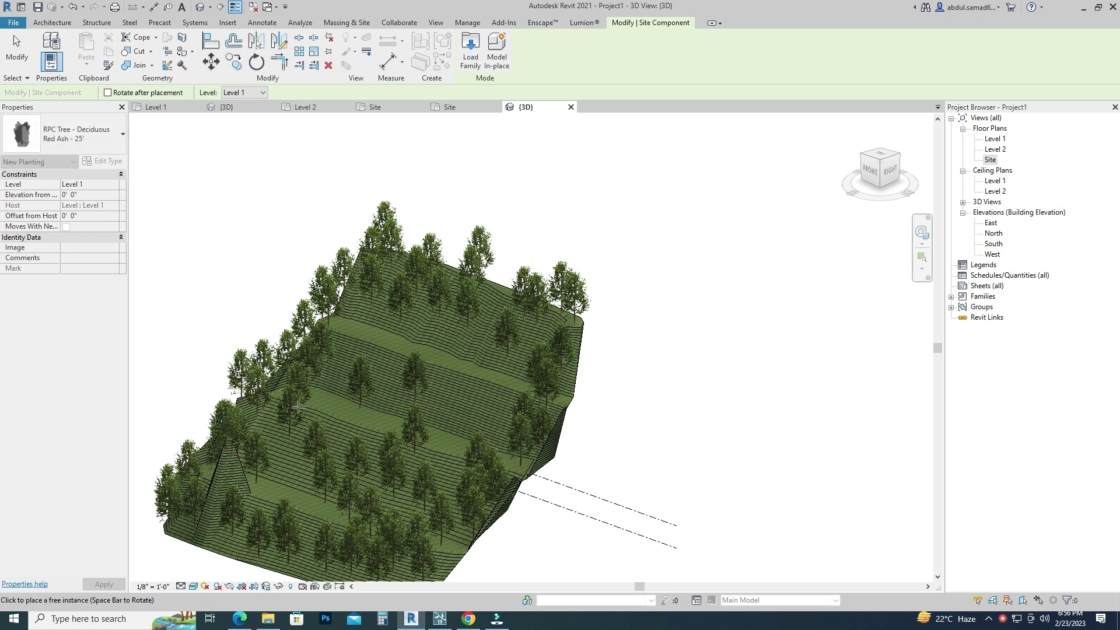
left_click(351, 314)
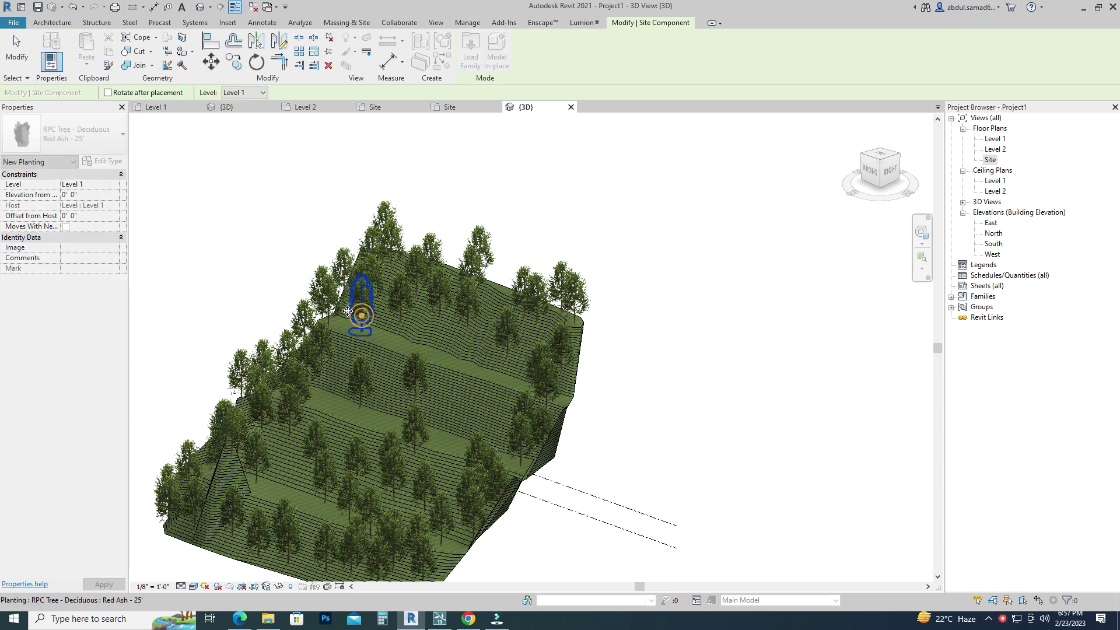
left_click(338, 362)
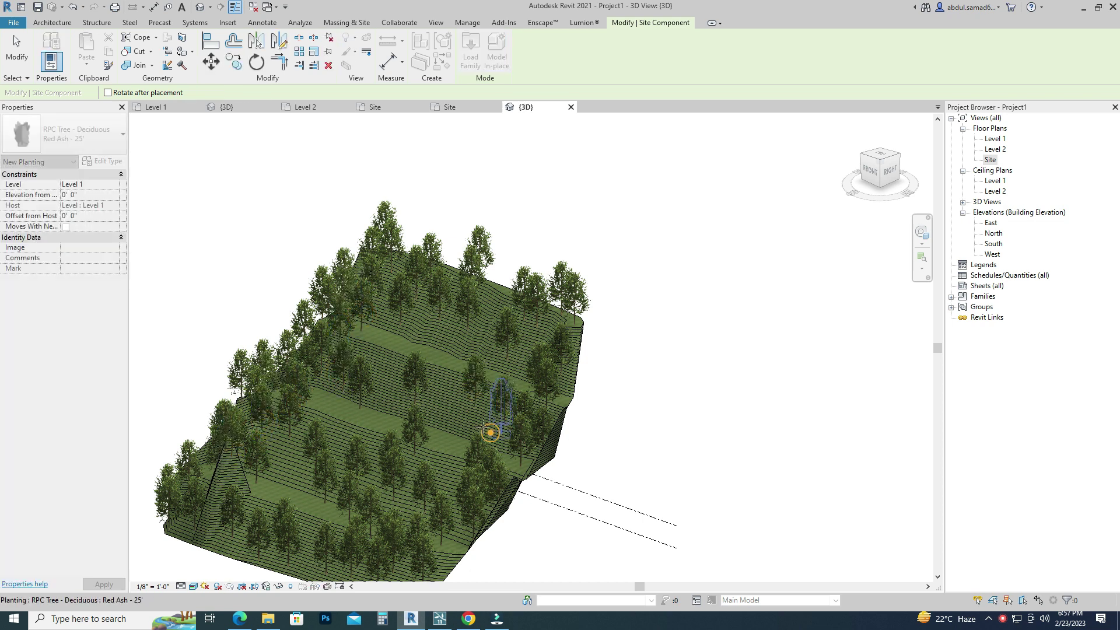
left_click(464, 420)
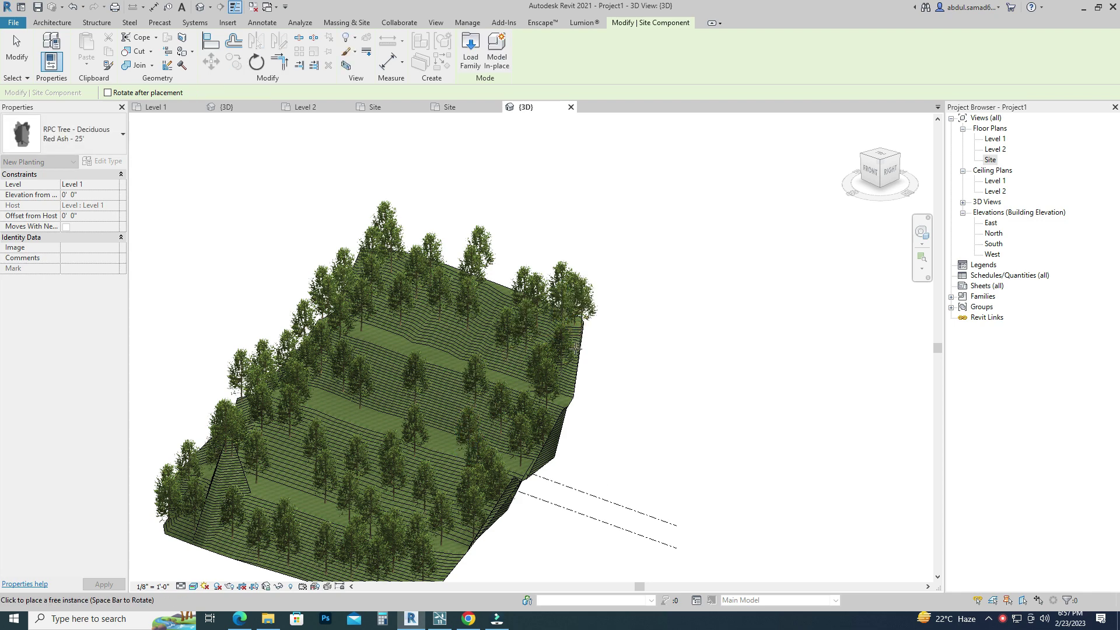
left_click(883, 168)
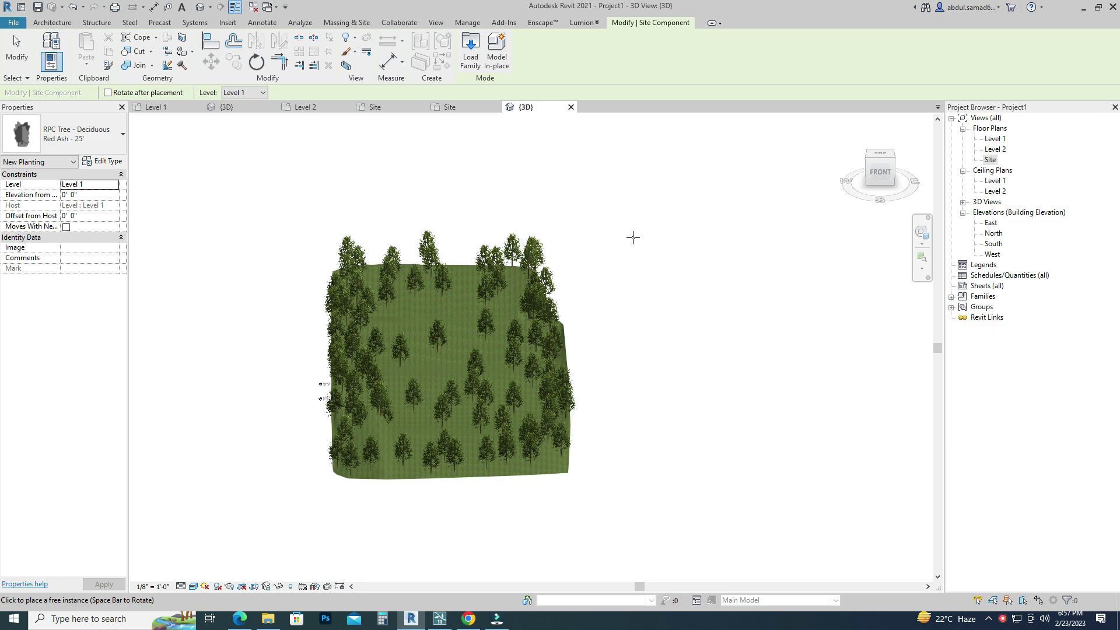
Exit tree placement and inspect the trees on the slope from several angles
right_click(633, 237)
left_click(642, 245)
right_click(667, 205)
left_click(677, 213)
scroll(367, 402, "up", 2)
scroll(394, 411, "up", 2)
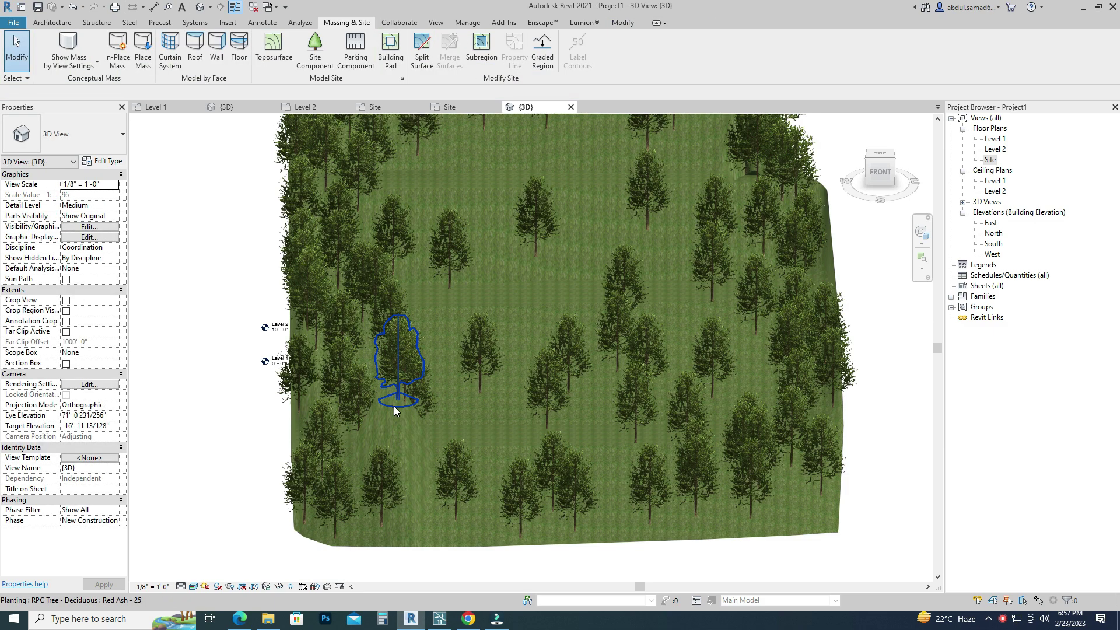
left_click(394, 411)
mouse_move(617, 271)
middle_mouse_down("shift")
mouse_move(231, 126)
mouse_move(288, 137)
middle_mouse_up("shift")
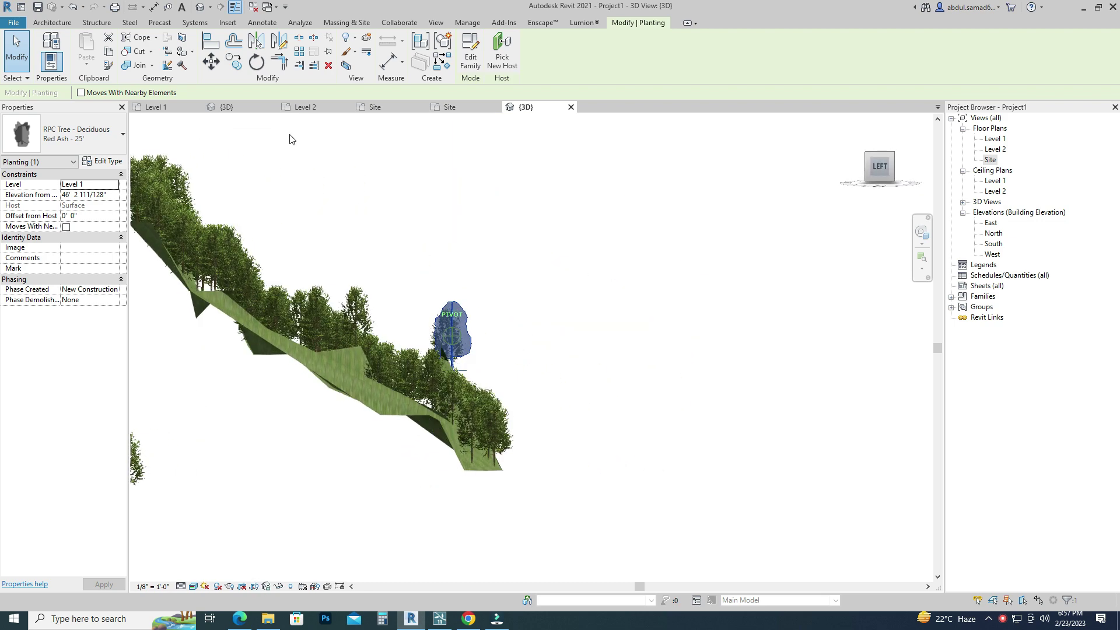
left_click(520, 358)
scroll(521, 358, "up", 3)
left_click(432, 408)
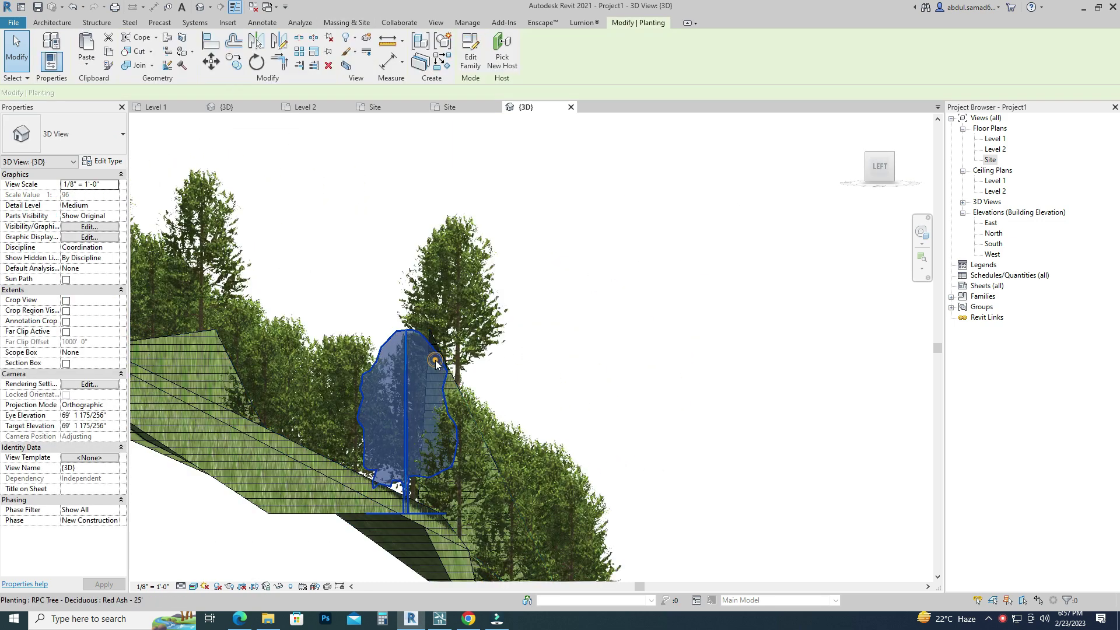
left_click(577, 335)
scroll(454, 388, "up", 3)
Lower one interior toposurface point to 26' 10 15/16" and finish the surface
left_click(454, 388)
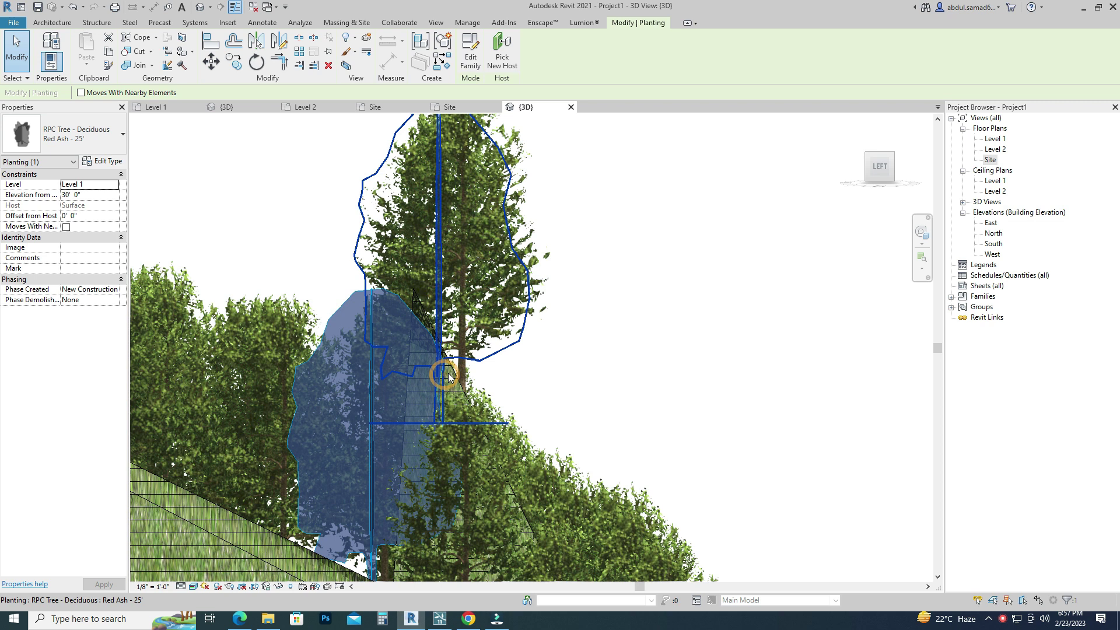
left_click(472, 57)
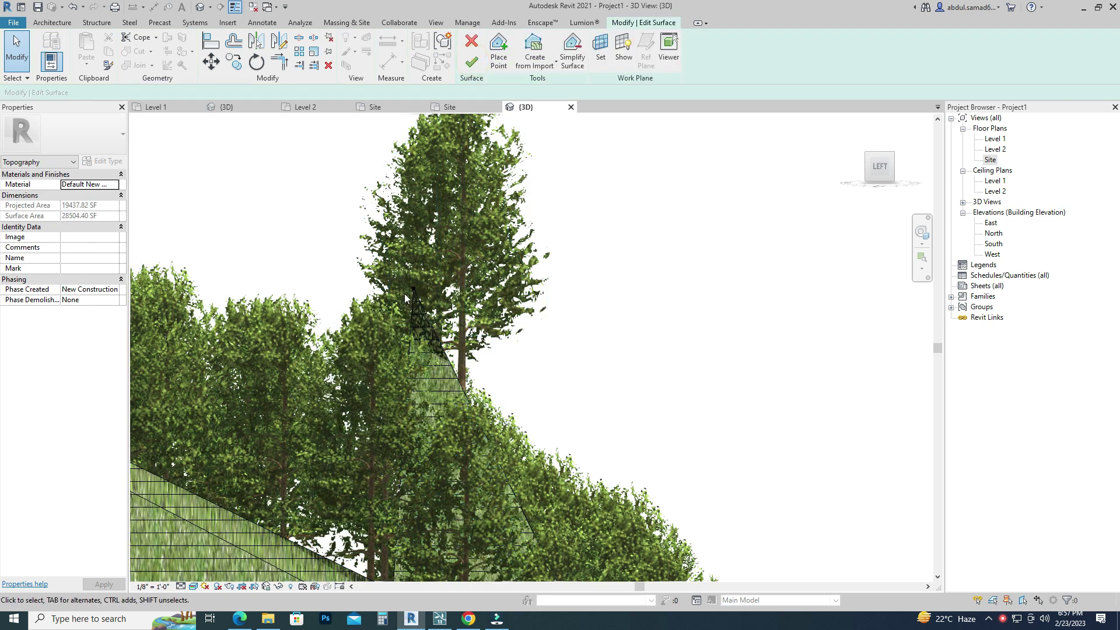
left_click(412, 290)
mouse_move(415, 305)
left_mouse_down()
mouse_move(419, 442)
mouse_move(394, 528)
left_mouse_up()
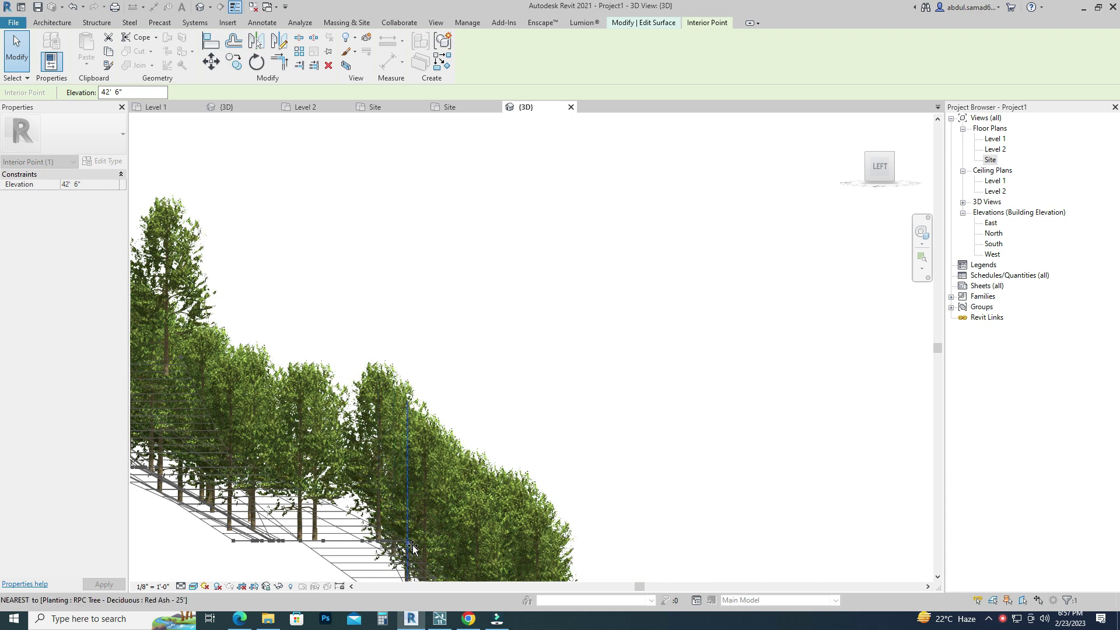
left_click_drag(425, 565, 426, 567)
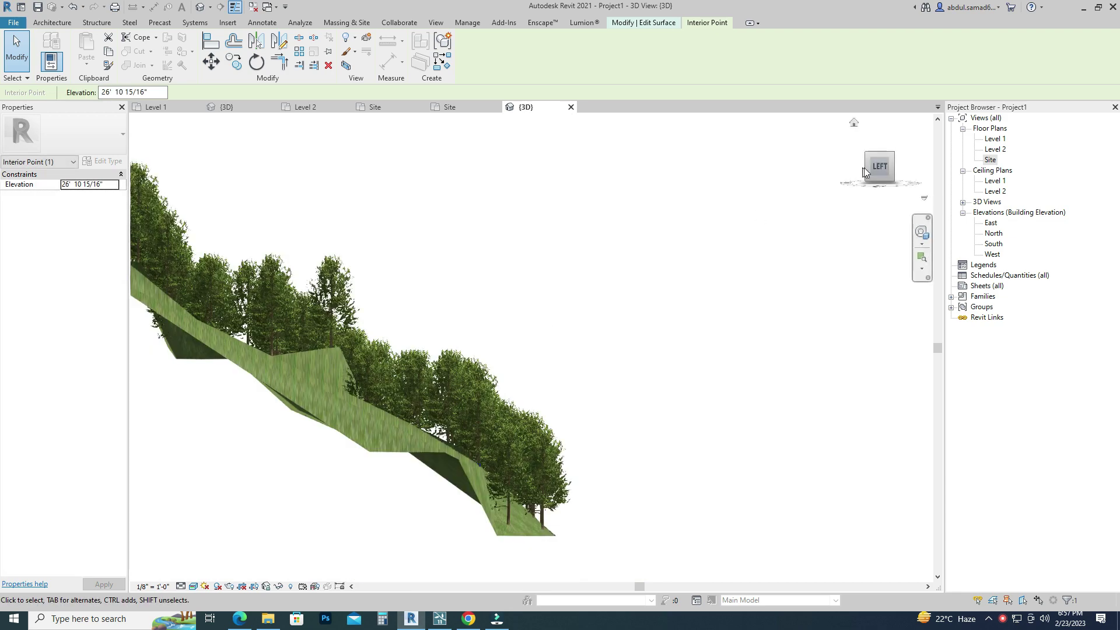
left_click(863, 171)
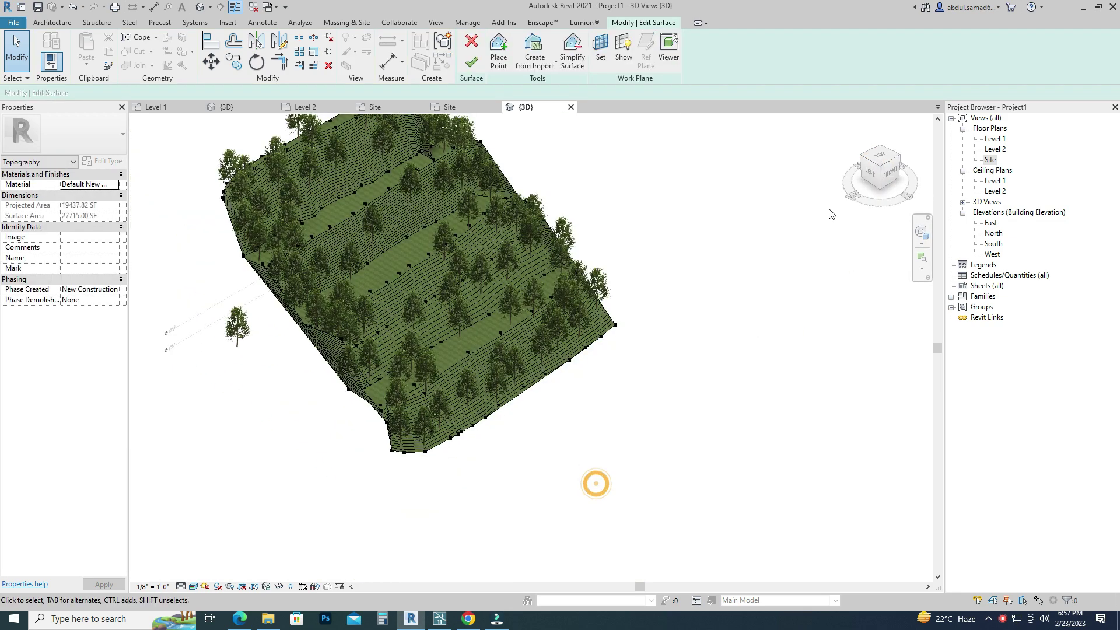
left_click(879, 163)
Draw a five-point subregion zigzag from the terrain's lower edge up to the top
left_click(471, 61)
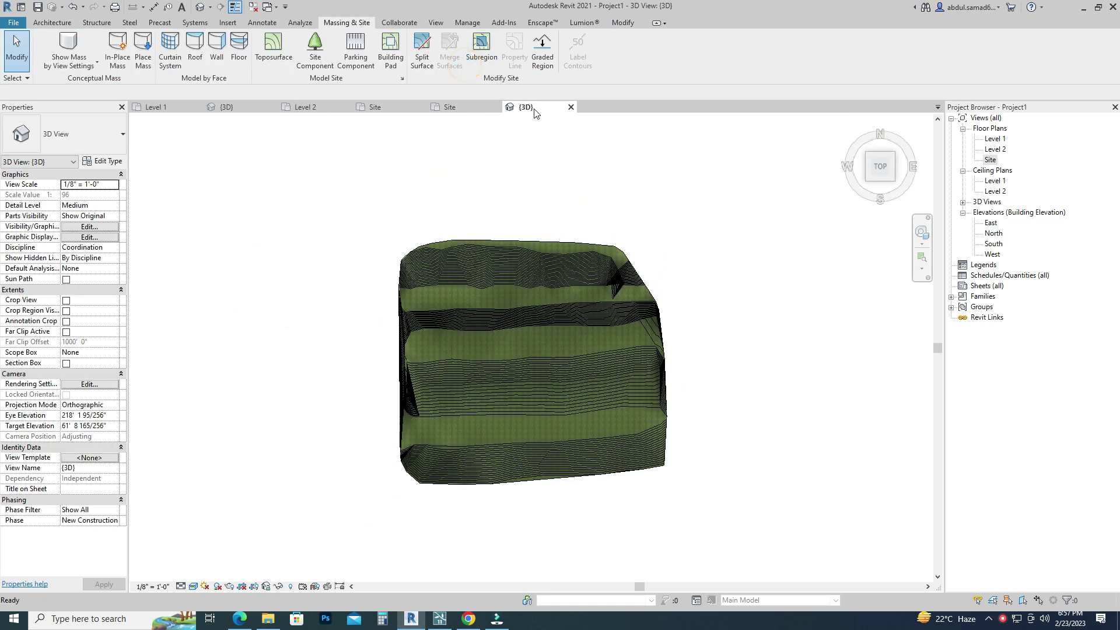
left_click(481, 47)
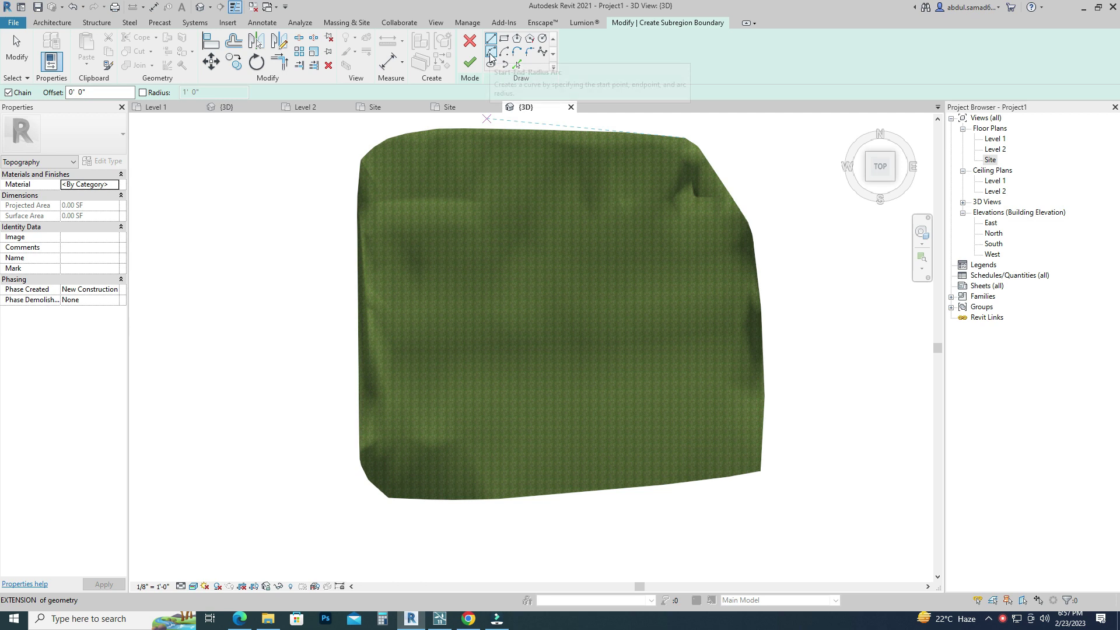
left_click(434, 497)
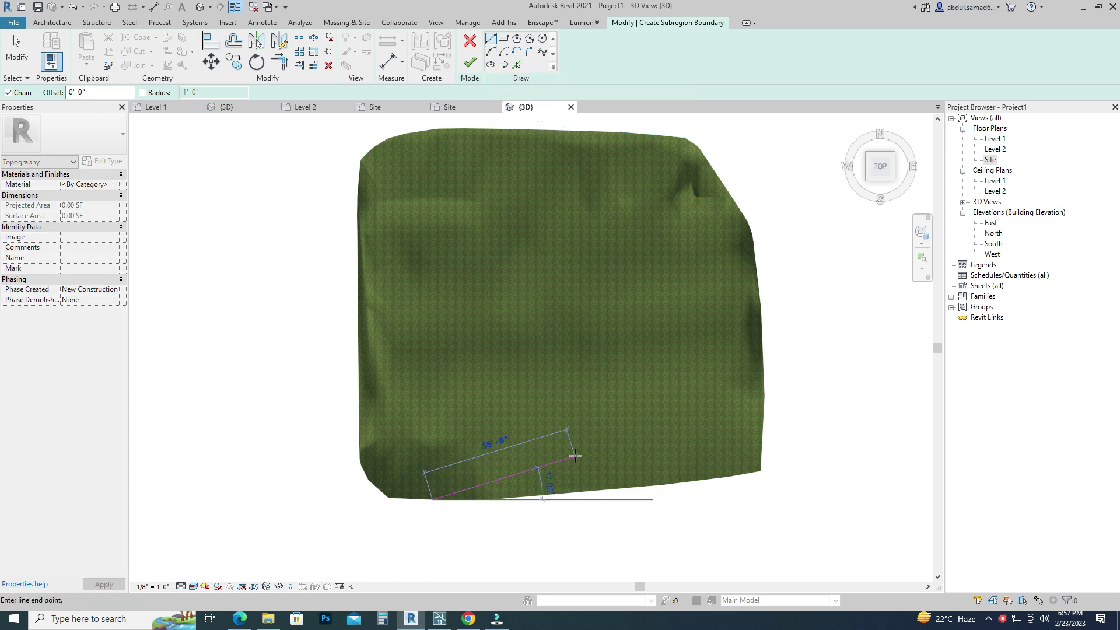
left_click(631, 434)
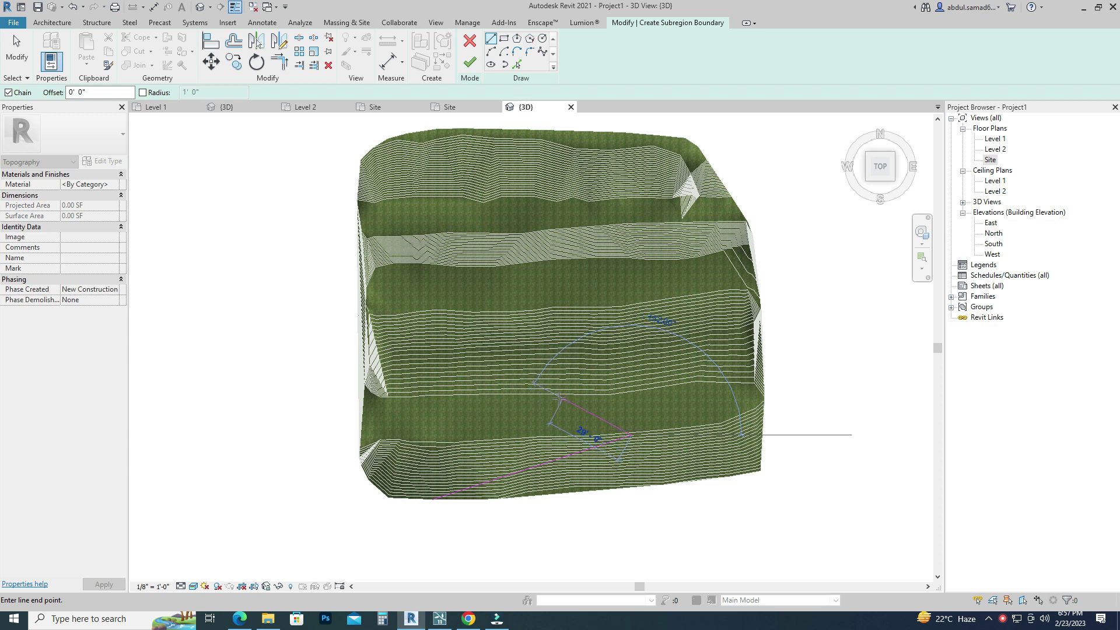
left_click(408, 320)
left_click(684, 230)
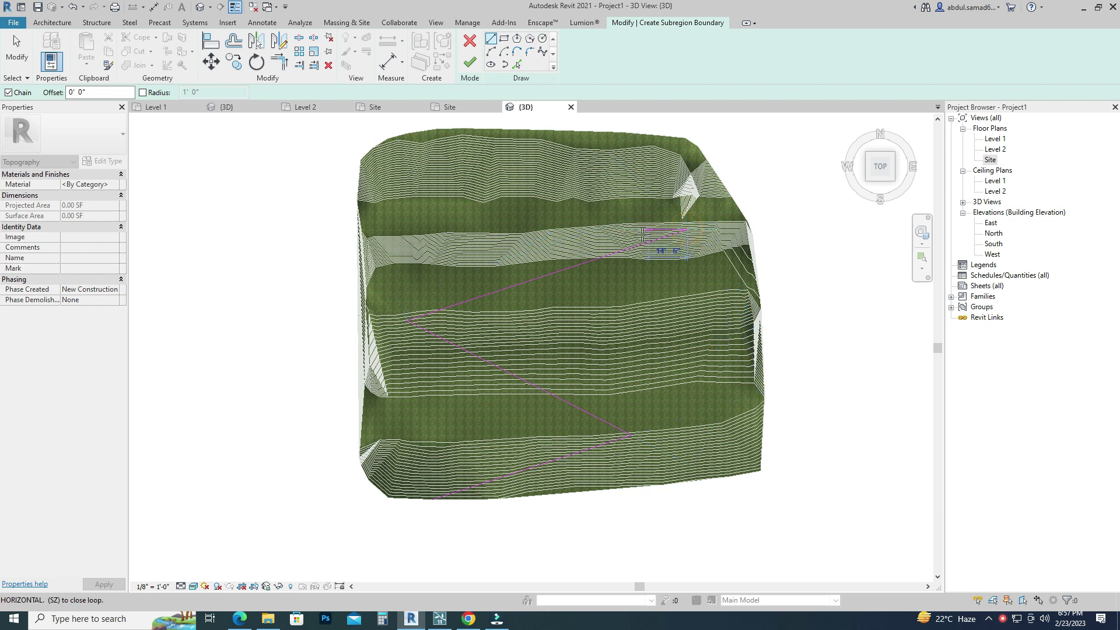
left_click(636, 211)
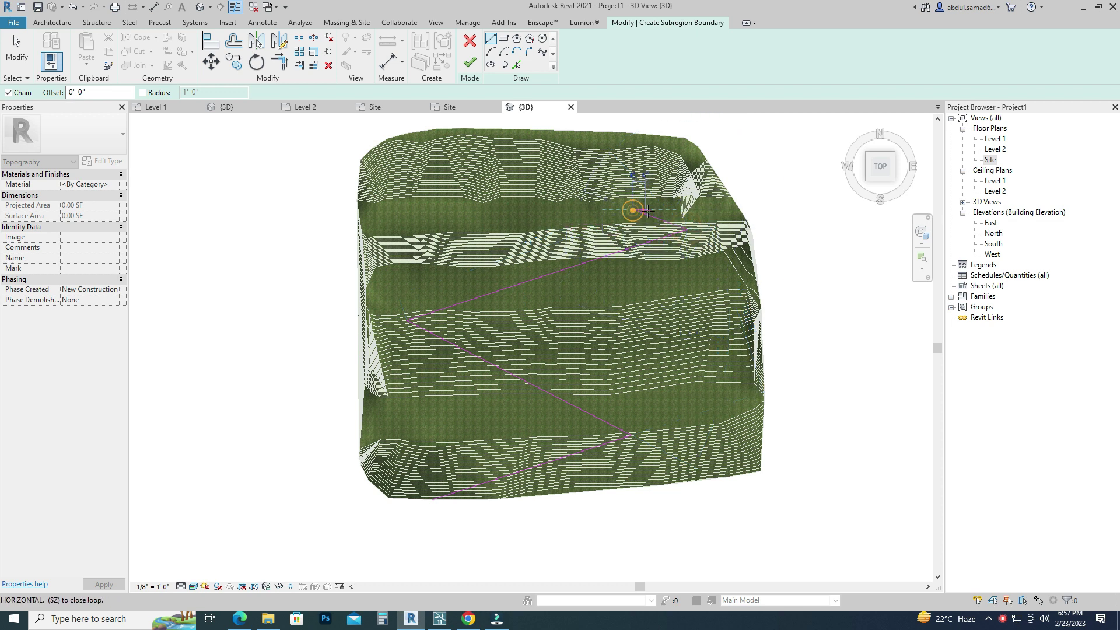
right_click(686, 201)
left_click(708, 205)
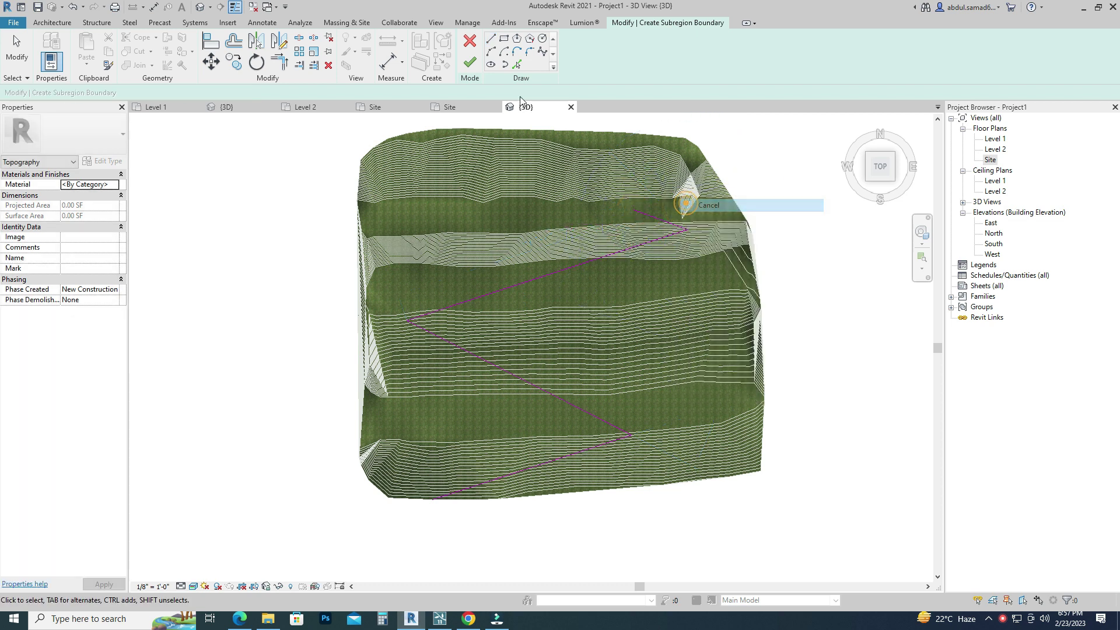
Fillet the road line's top and lower corners into smooth arcs
left_click(528, 53)
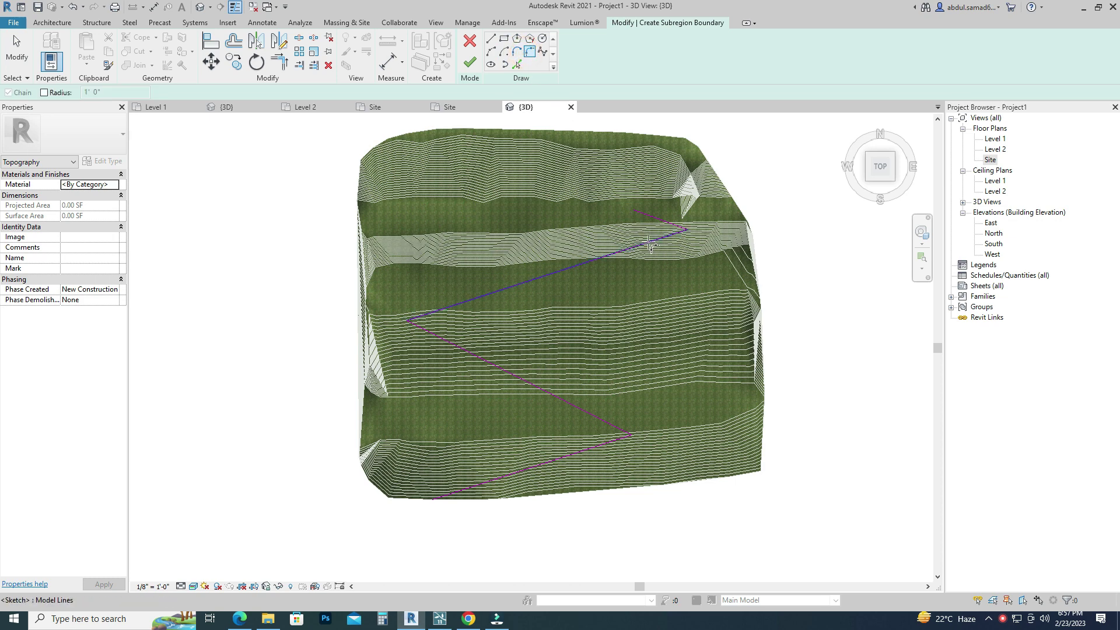
scroll(662, 225, "up", 2)
scroll(662, 224, "up", 2)
left_click(657, 226)
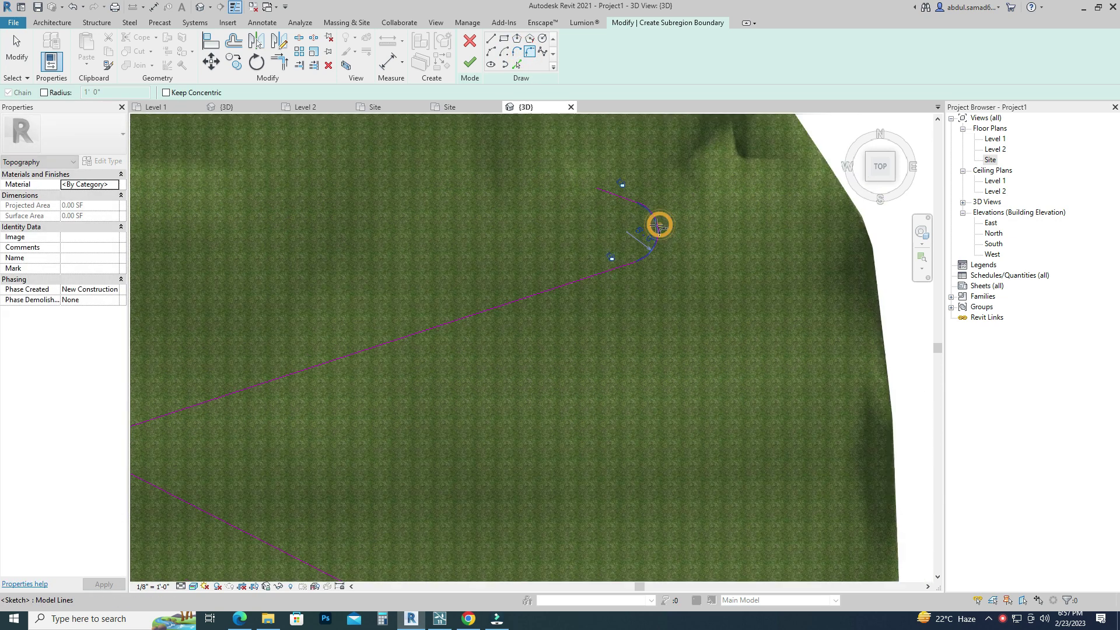
left_click(419, 430)
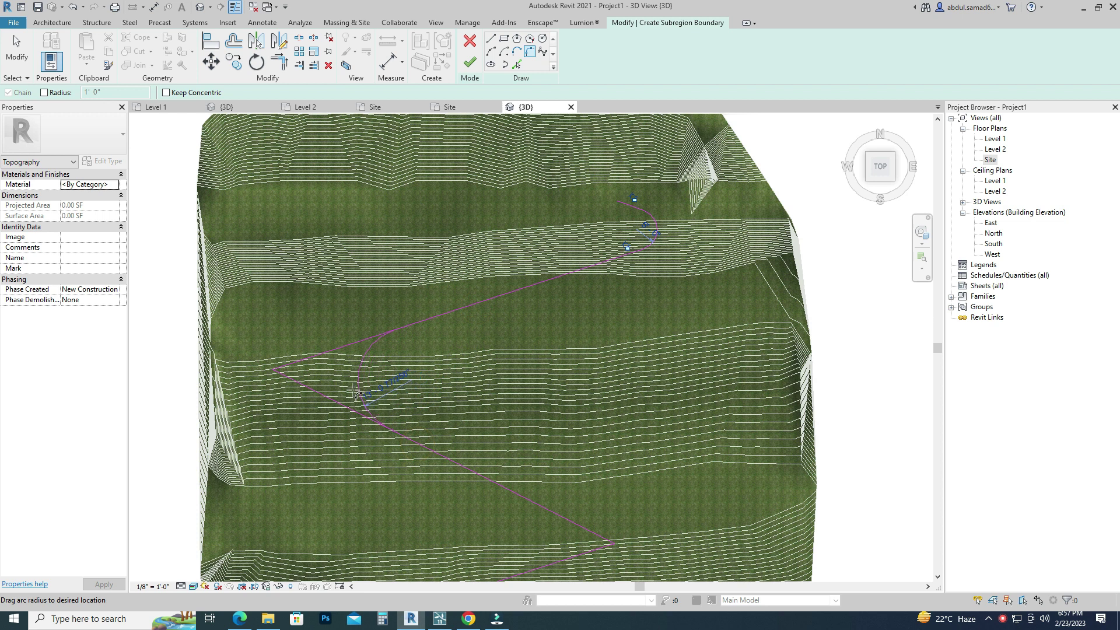
left_click(334, 385)
scroll(433, 403, "down", 3)
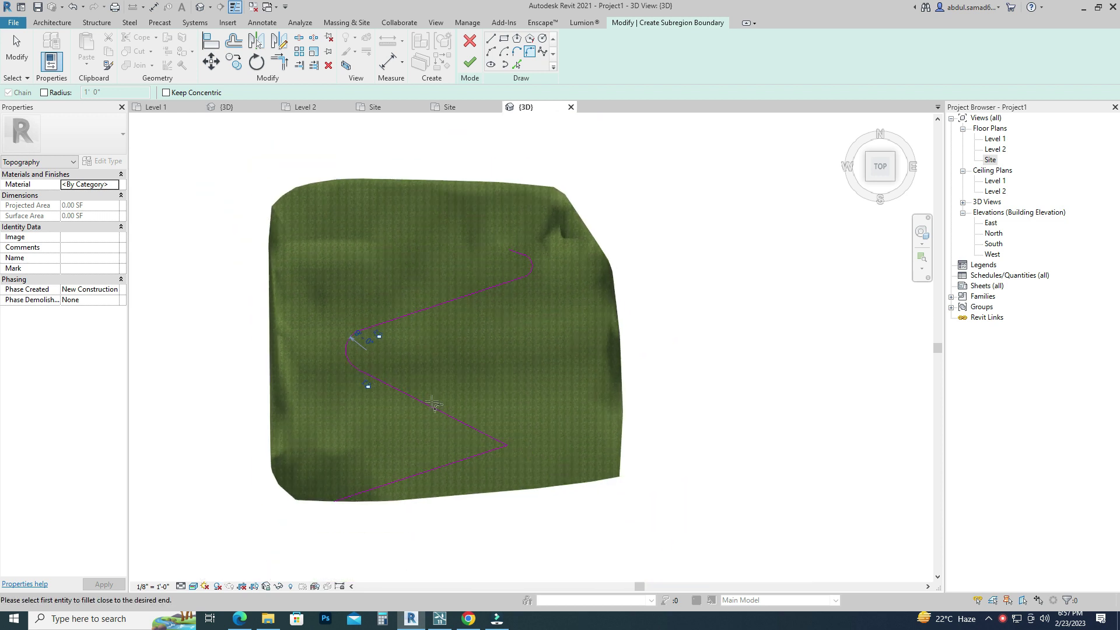
left_click(461, 427)
left_click(461, 446)
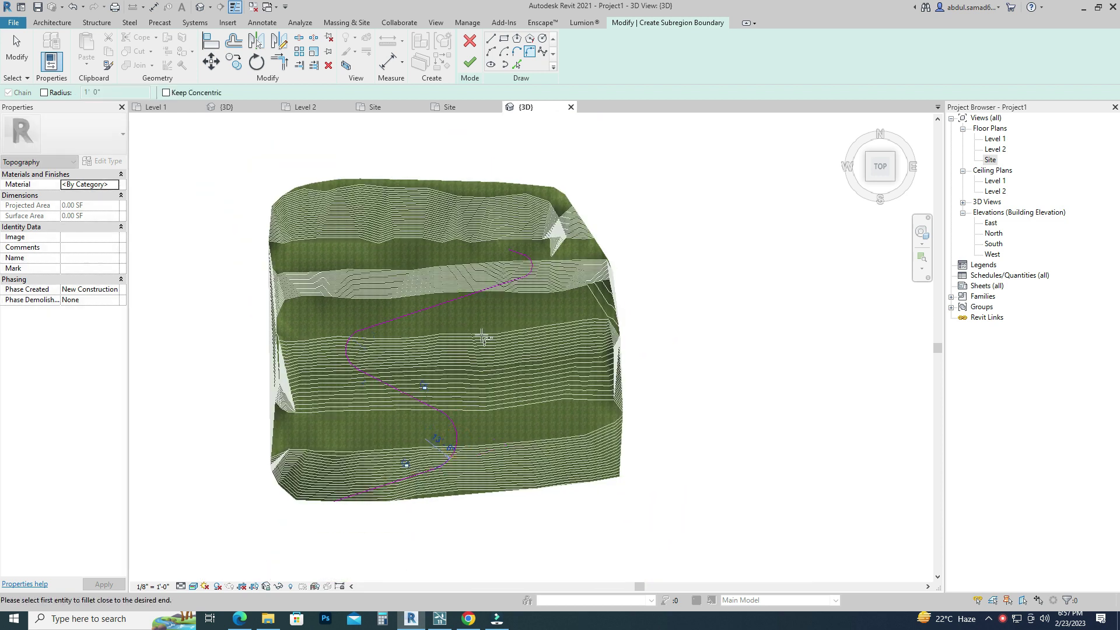
Pick the path's top curve, lower arc and bottom straight with a 2' offset for a parallel edge
left_click(517, 65)
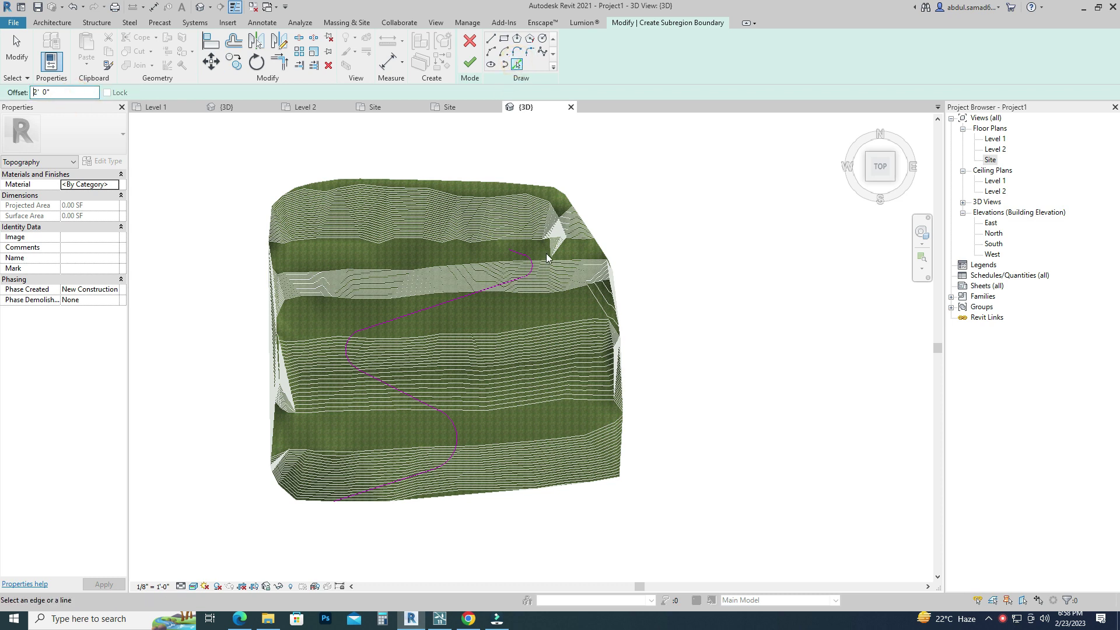
left_click(530, 261)
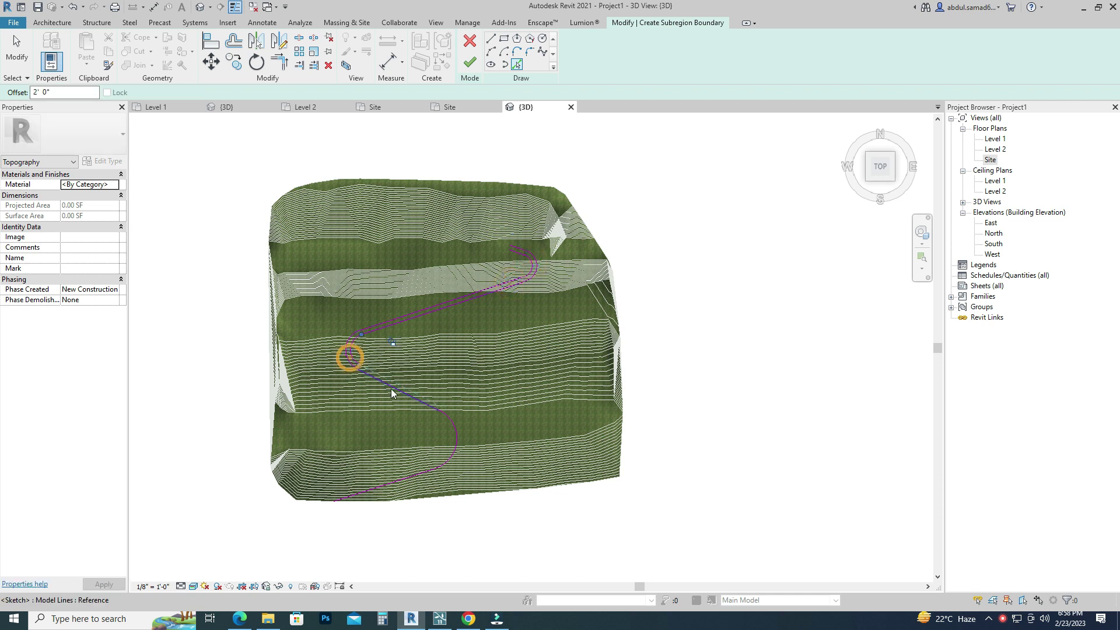
left_click(456, 438)
left_click(400, 482)
key("Escape")
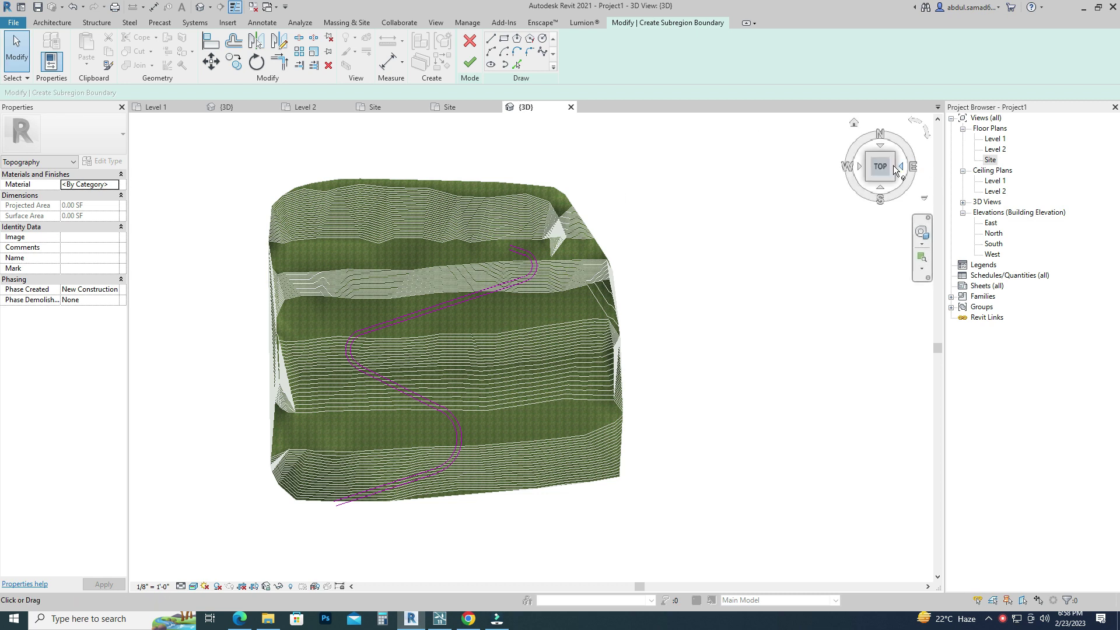
left_click(890, 166)
Try sketching a closing line at the road's open lower end, then cancel it
left_click(491, 39)
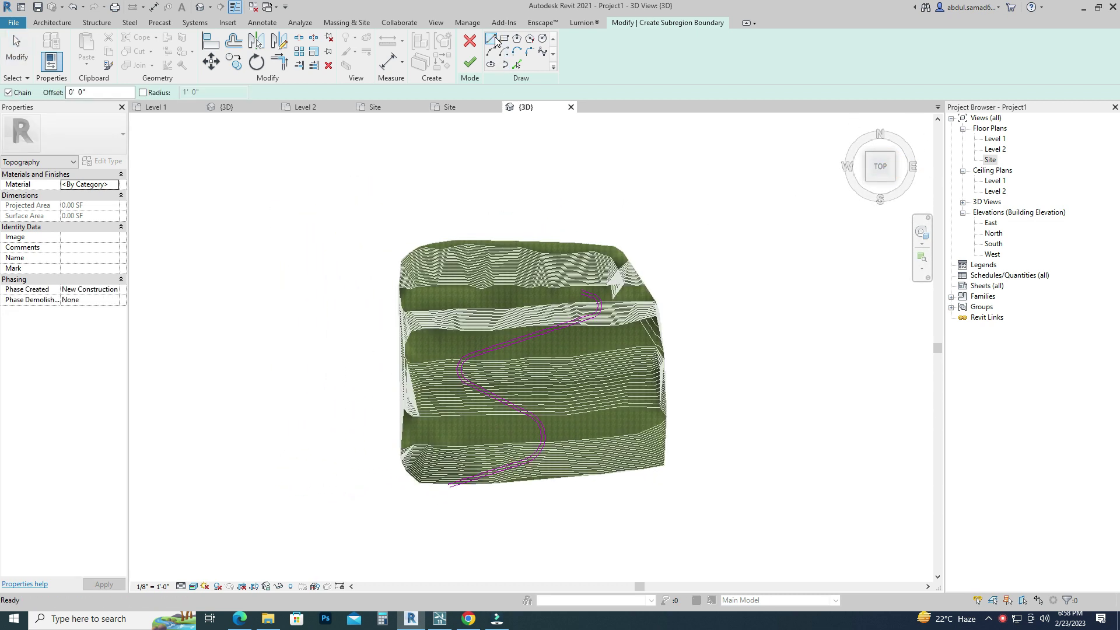
scroll(494, 256, "up", 5)
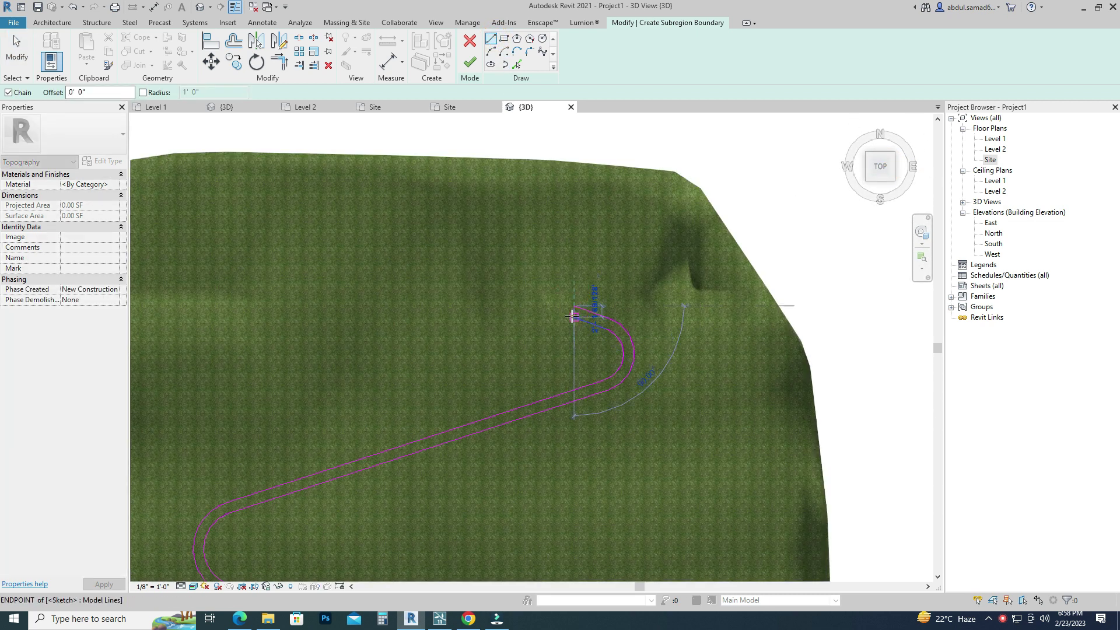
right_click(586, 230)
scroll(586, 230, "down", 5)
scroll(408, 408, "down", 1)
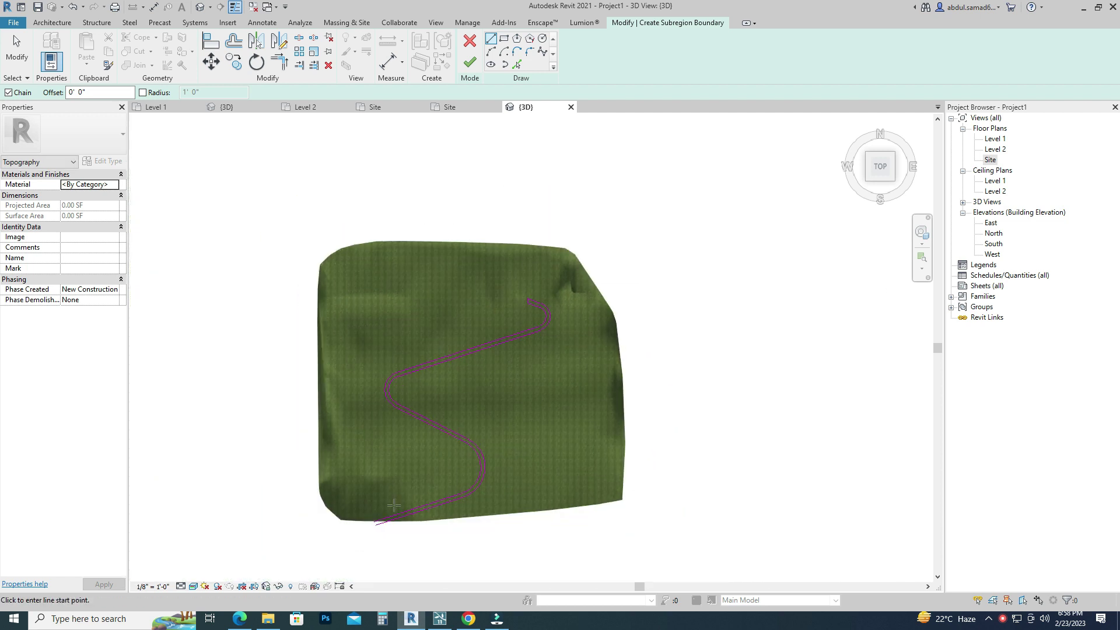
scroll(369, 520, "up", 6)
left_click(357, 482)
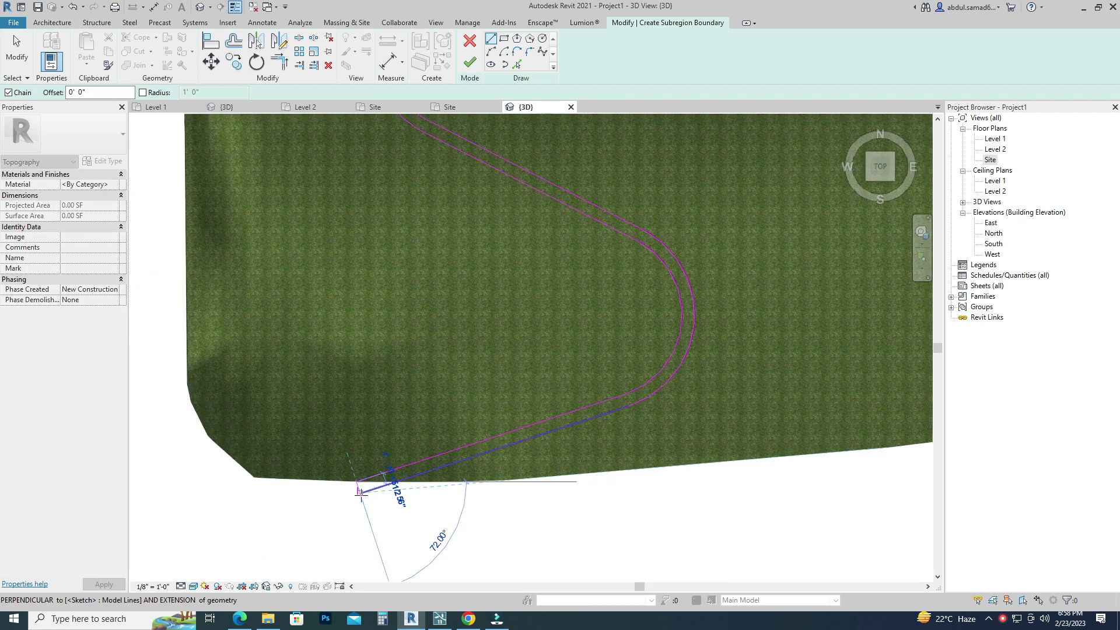
right_click(387, 338)
left_click(388, 339)
scroll(389, 421, "down", 4)
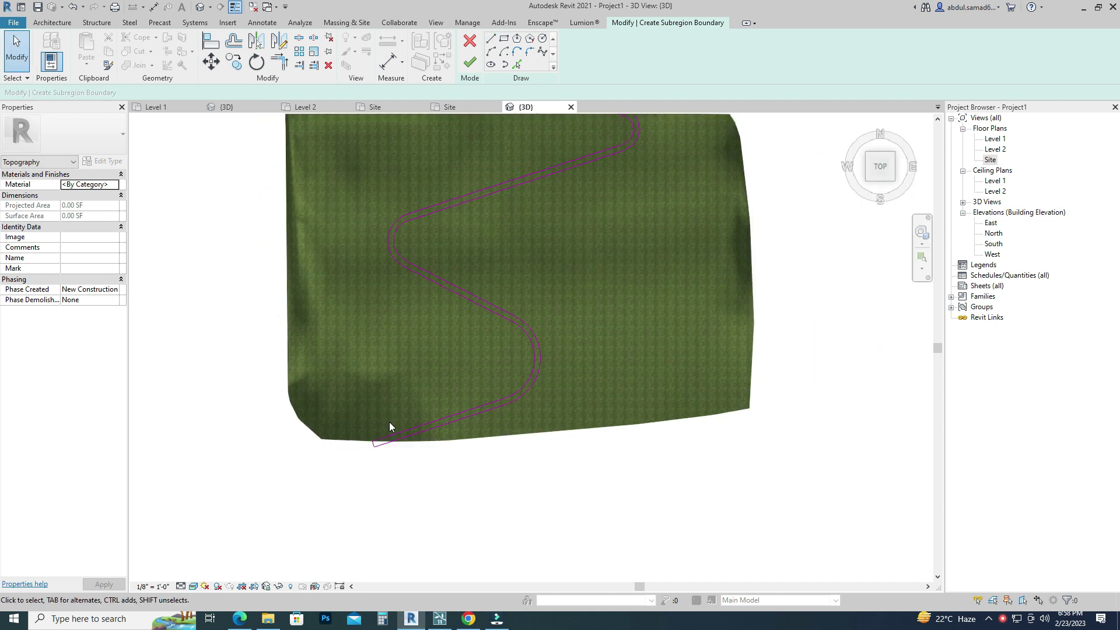
scroll(390, 422, "down", 2)
Clear the closed-loop error, join the open end with Trim/Extend to Corner, and finish the subregion
left_click(471, 63)
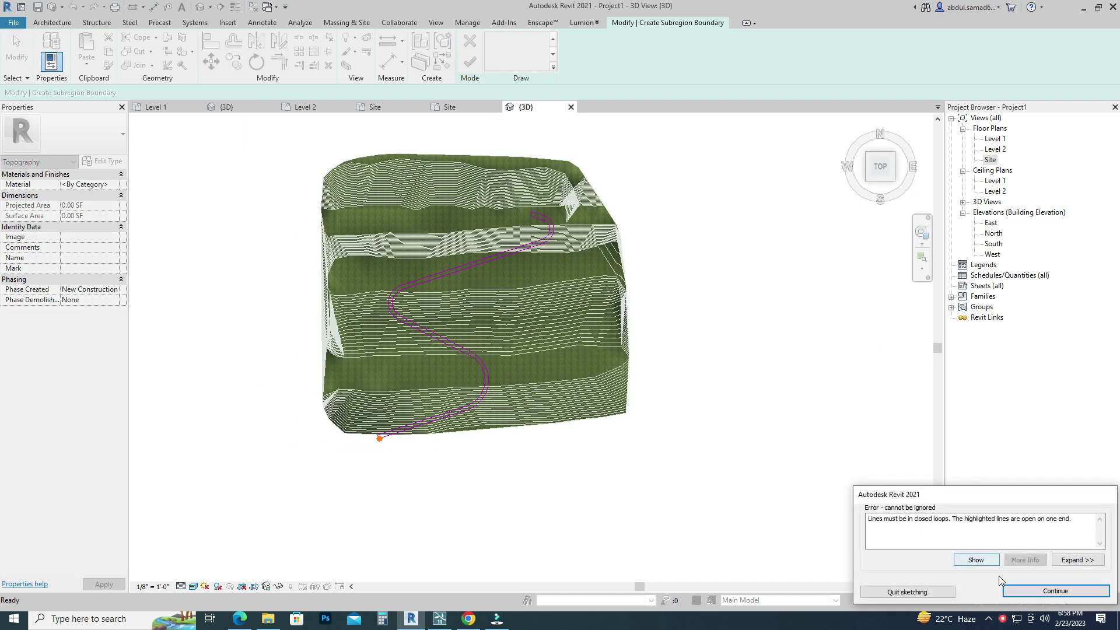
left_click(1023, 592)
scroll(383, 438, "up", 2)
scroll(379, 438, "up", 3)
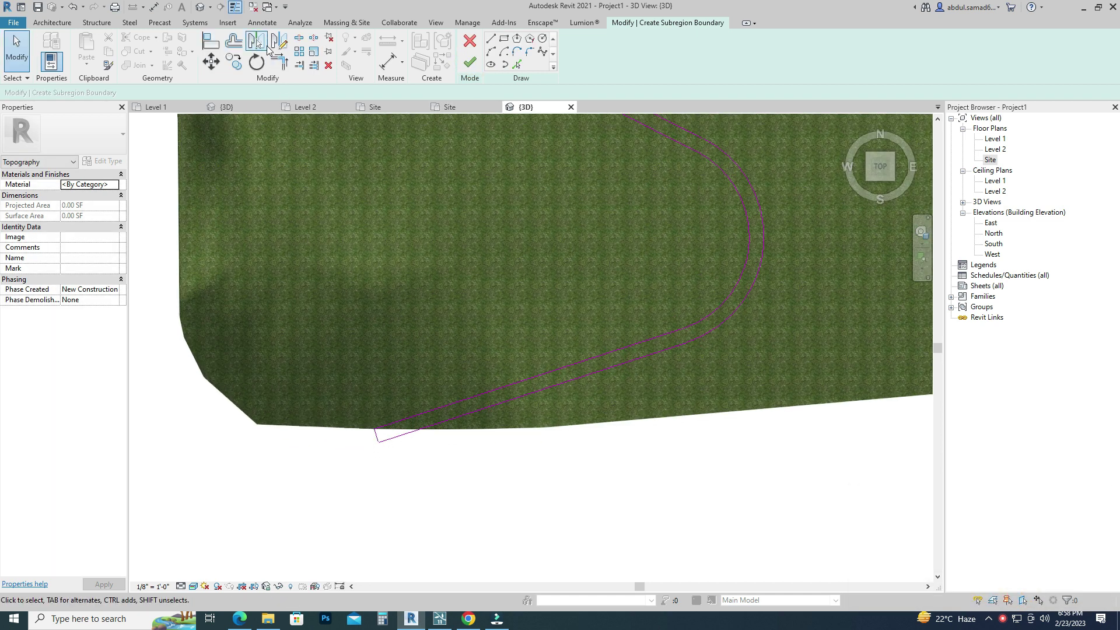
left_click(279, 61)
left_click(396, 473)
left_click(470, 62)
Select the road subregion and create a new material named 'road'
scroll(497, 447, "down", 3)
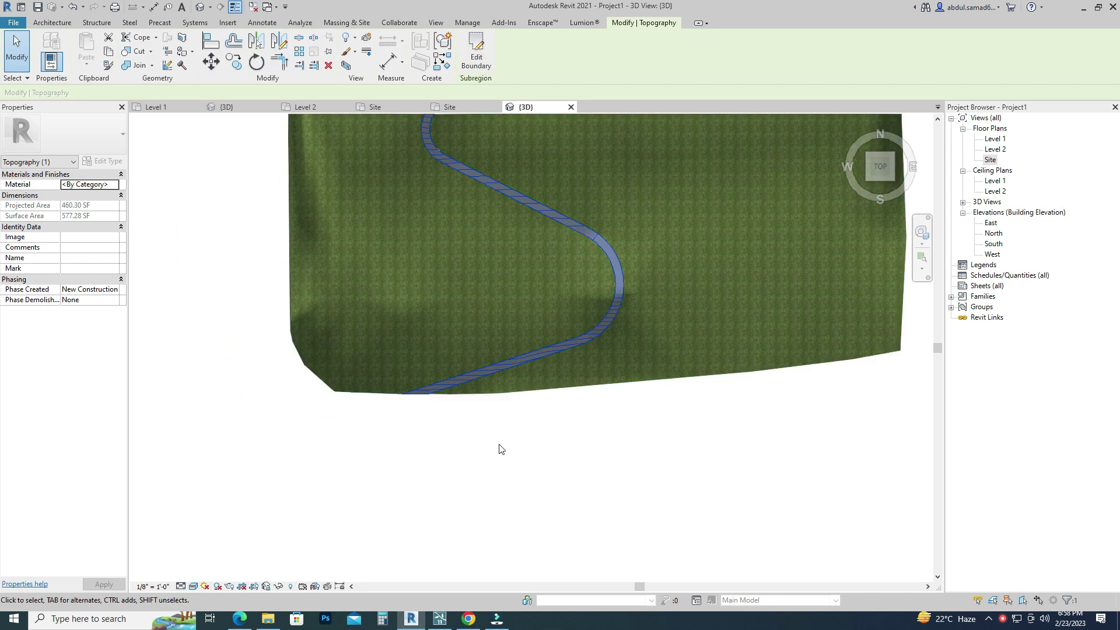
left_click(512, 458)
scroll(523, 260, "down", 2)
scroll(459, 215, "up", 2)
scroll(461, 355, "up", 3)
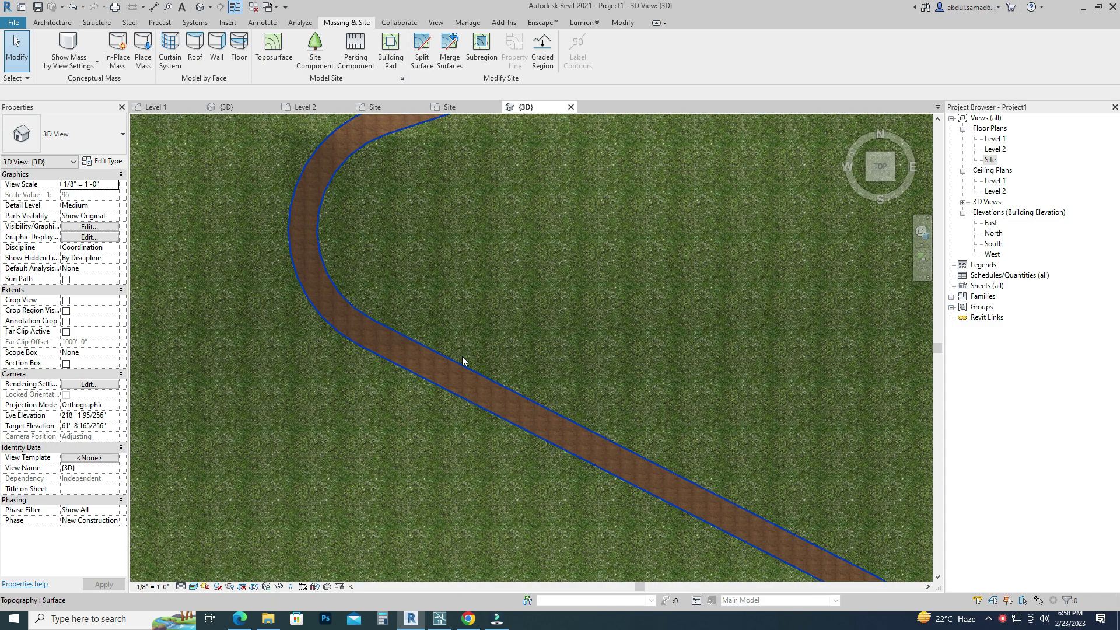
scroll(455, 366, "up", 3)
left_click(455, 330)
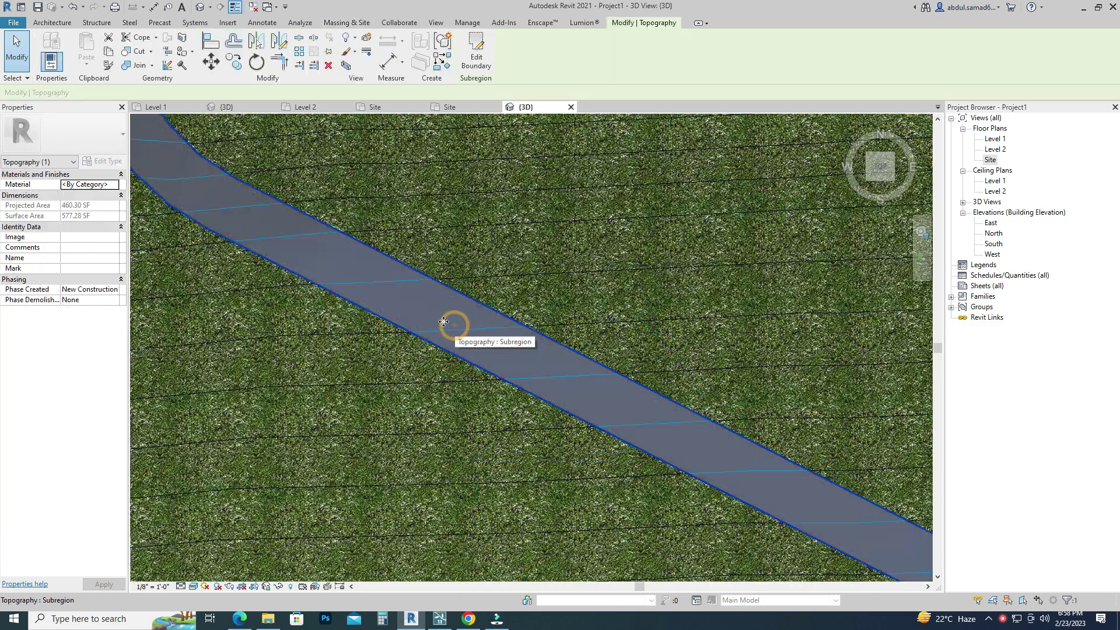
left_click(115, 184)
left_click(41, 432)
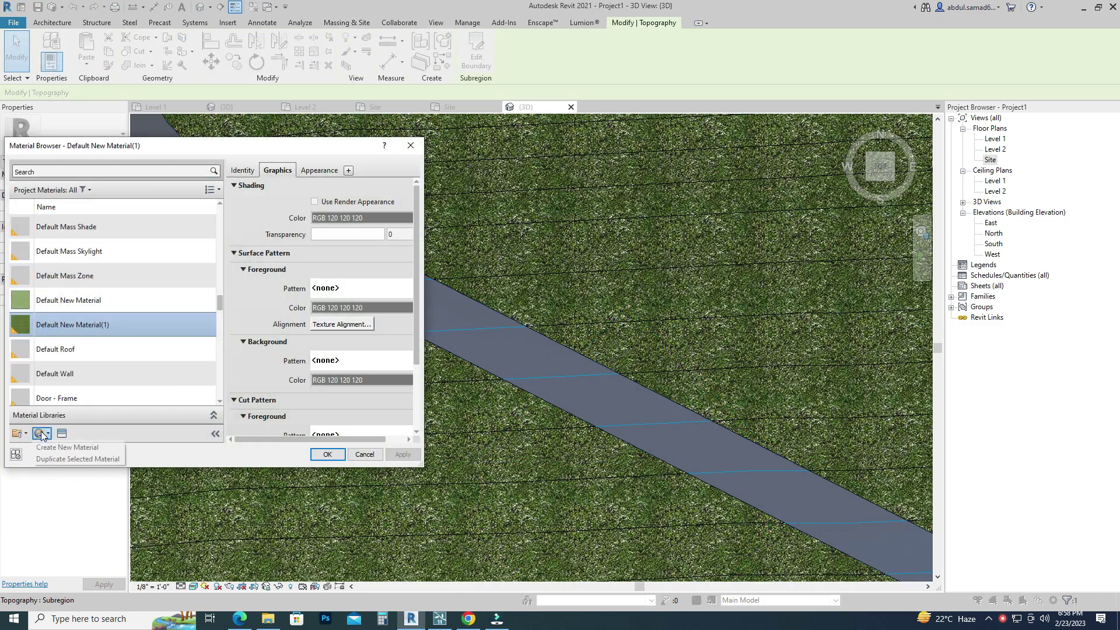
left_click(54, 448)
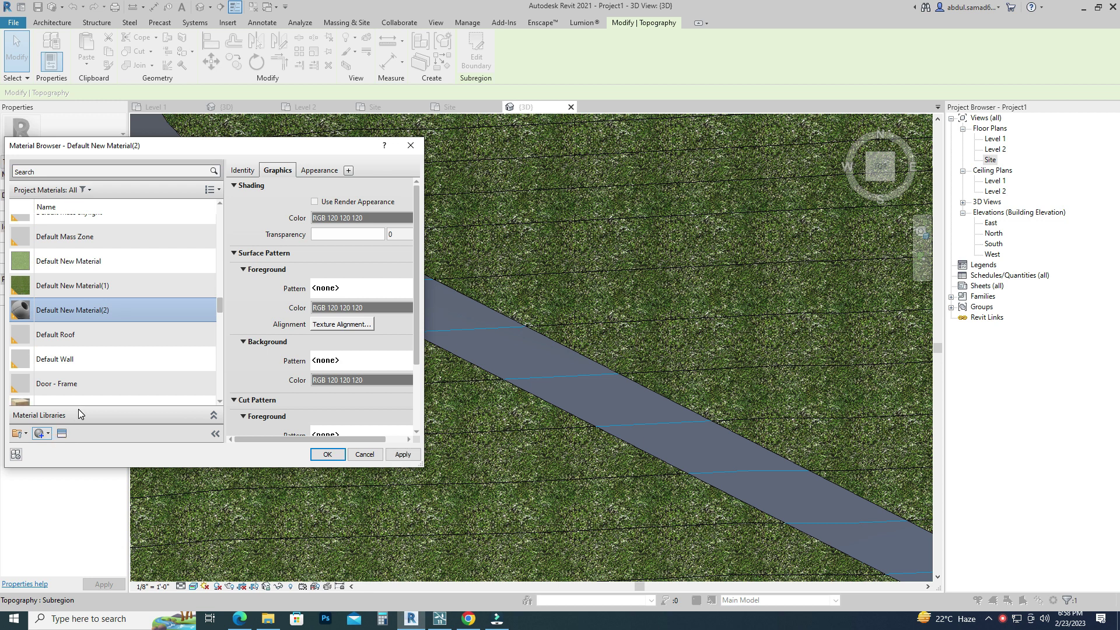
right_click(102, 307)
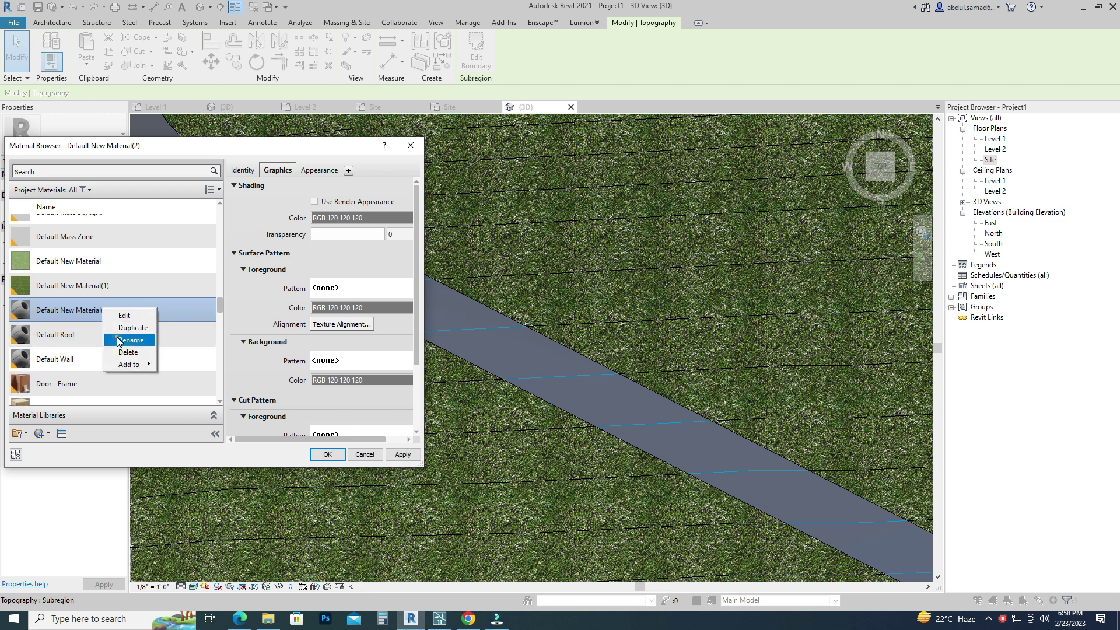
left_click(116, 337)
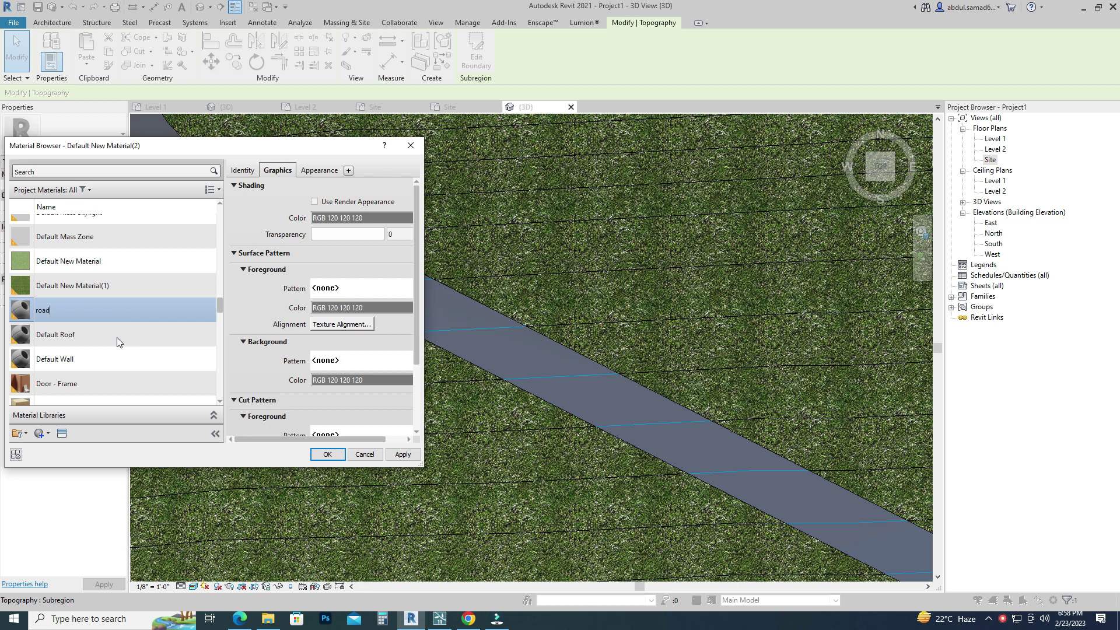
type("road")
key("Return")
left_click(636, 316)
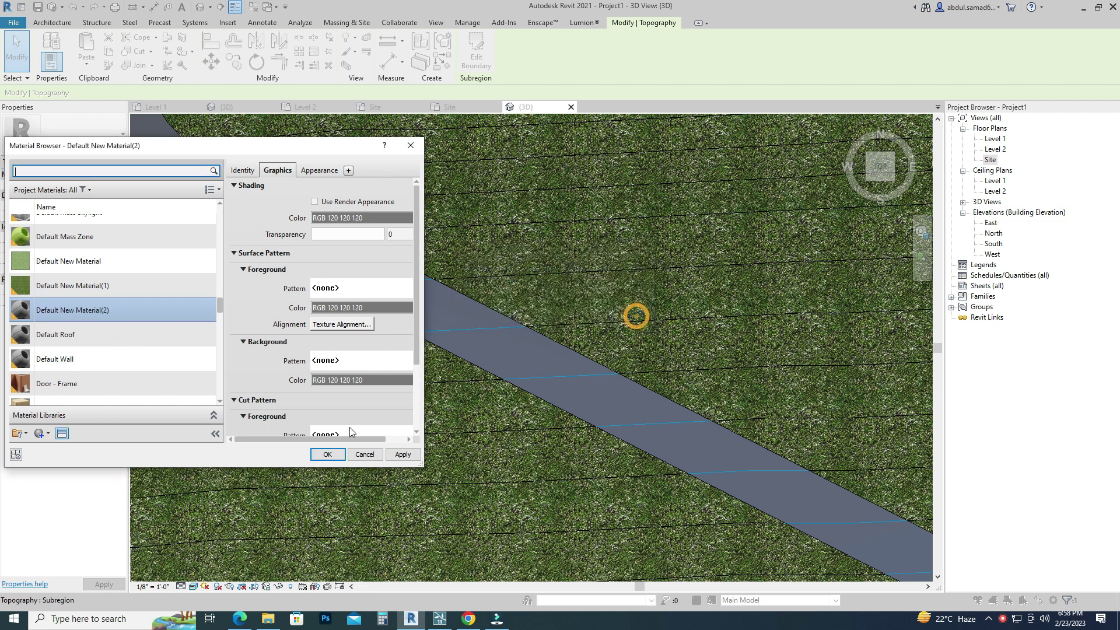
Give the new material the Sitework Asphalt - Dark Grey appearance and apply it
right_click(79, 311)
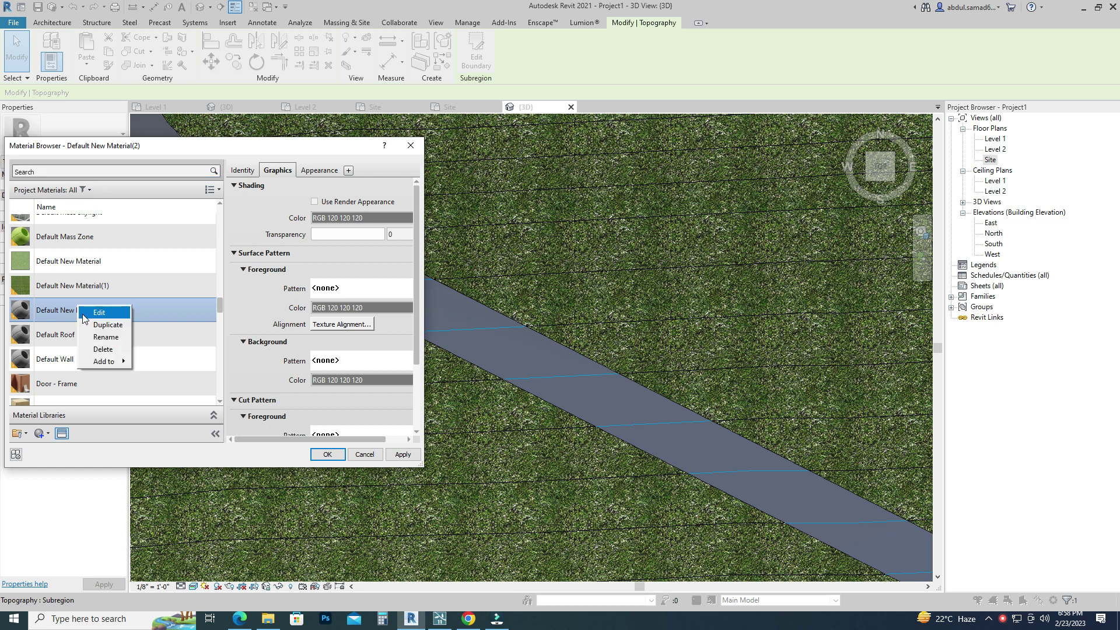
left_click(62, 433)
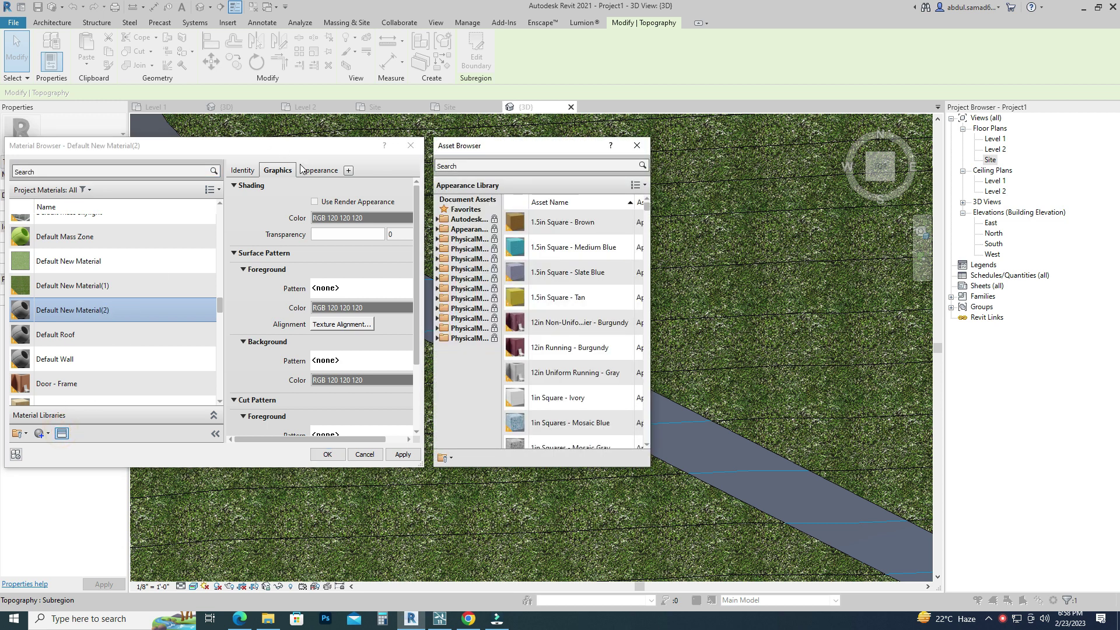
double_click(463, 228)
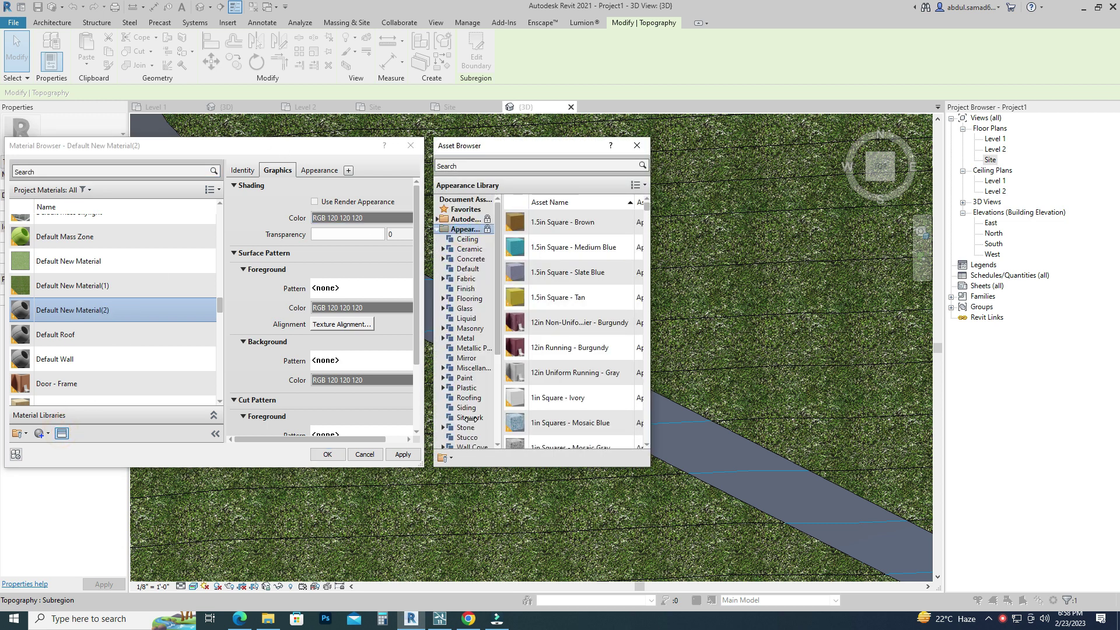
scroll(469, 418, "down", 1)
left_click(468, 387)
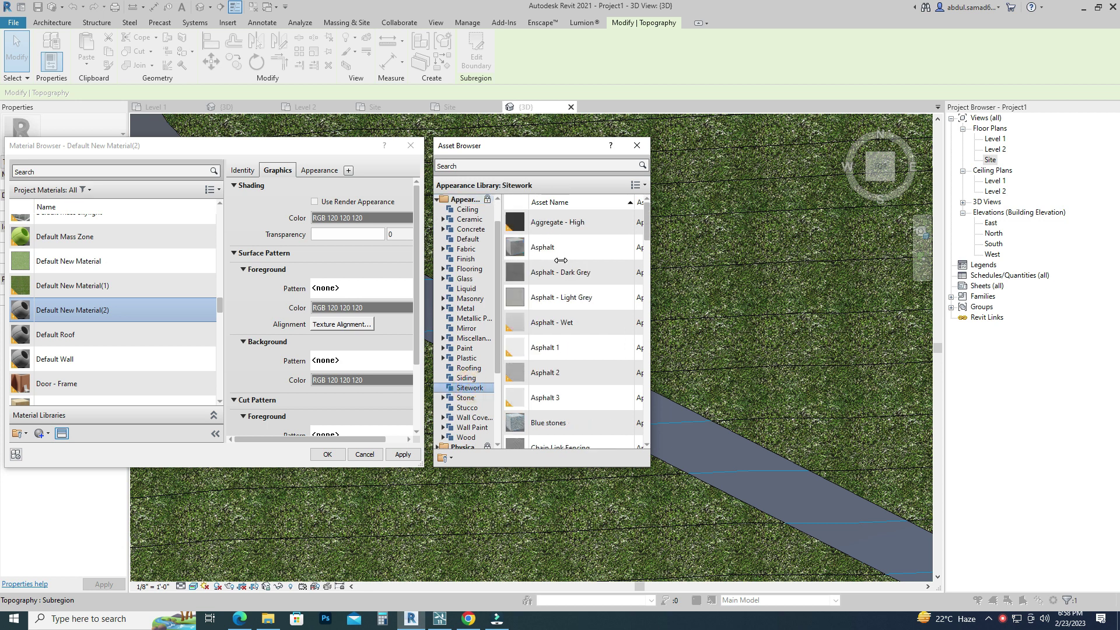
left_click(634, 271)
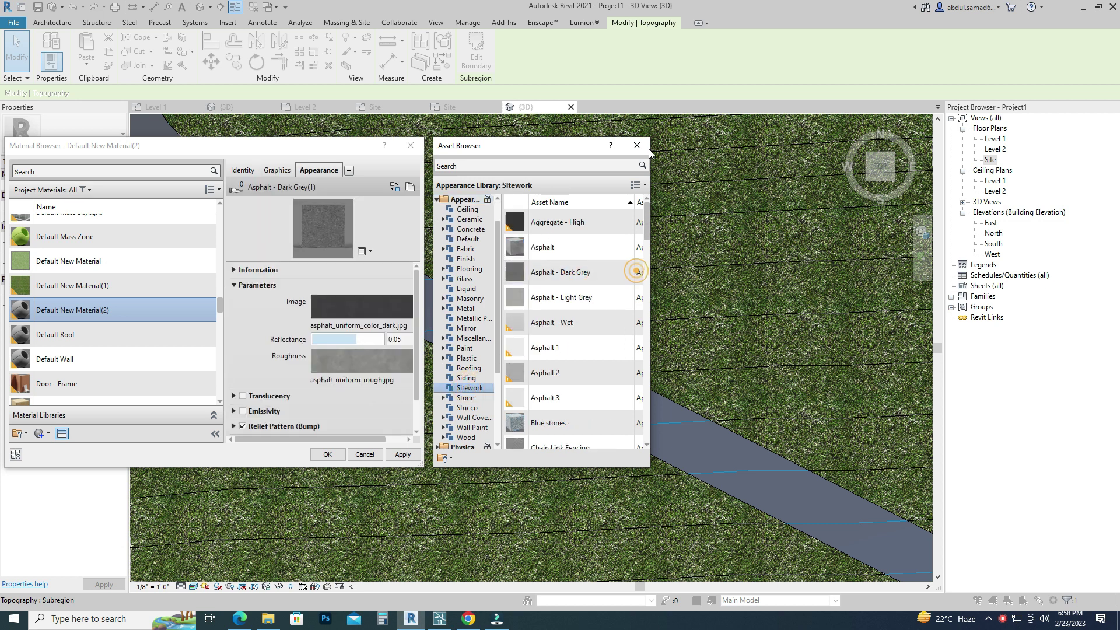
left_click(636, 145)
left_click(408, 456)
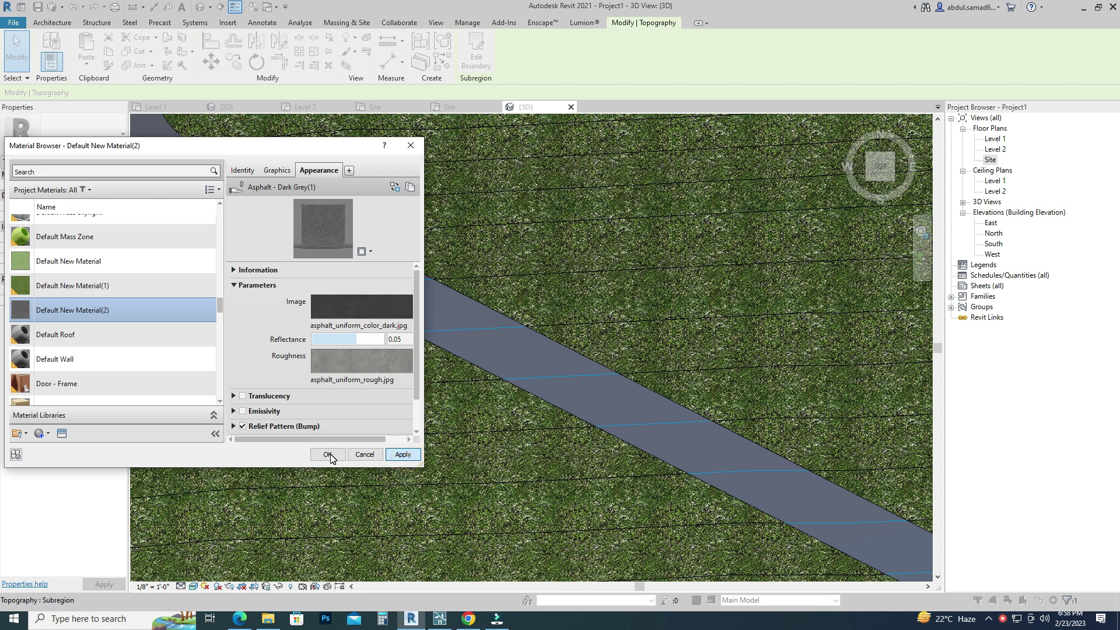
left_click(329, 454)
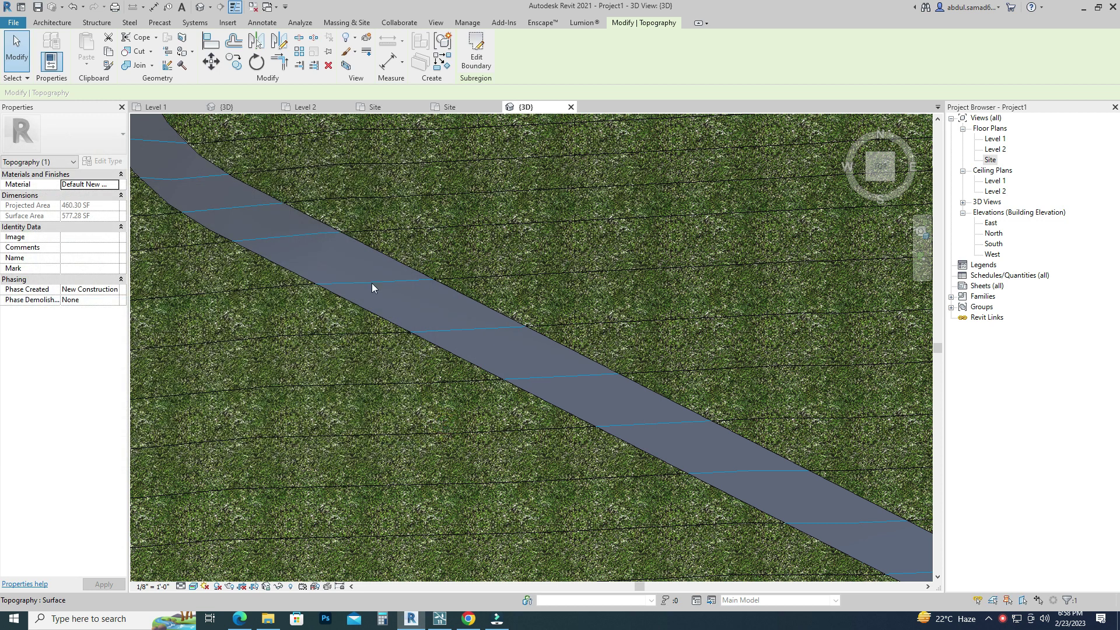
scroll(372, 287, "down", 5)
Tilt the view into 3D, then open the road subregion's winding outline via Edit Boundary
scroll(361, 408, "down", 3)
left_click(351, 485)
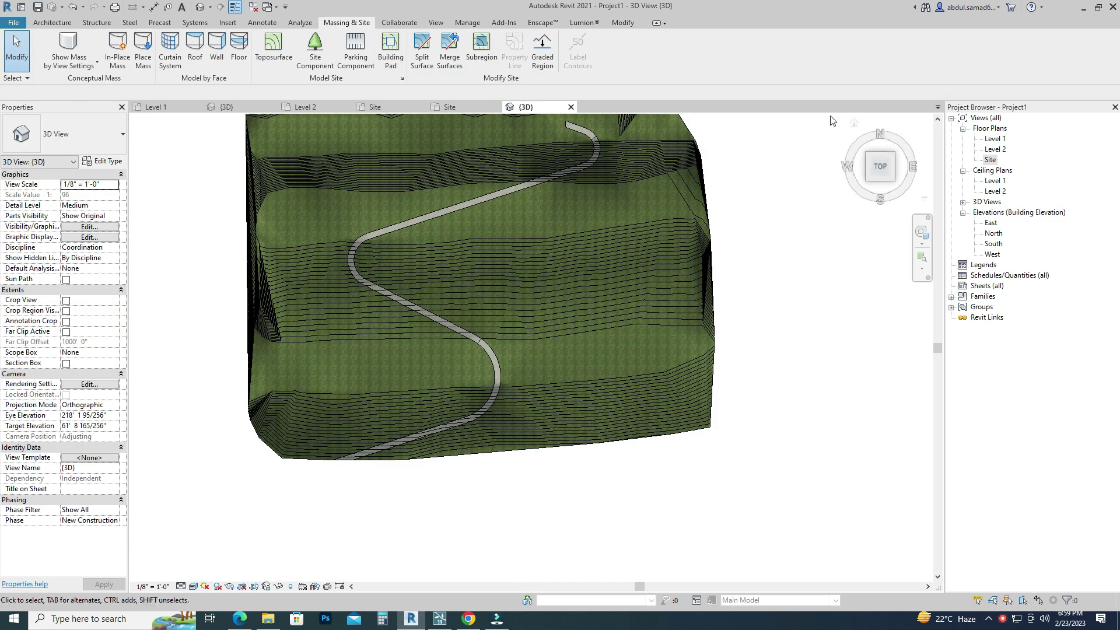
mouse_move(832, 121)
middle_mouse_down("shift")
mouse_move(880, 568)
mouse_move(928, 569)
mouse_move(501, 385)
middle_mouse_up("shift")
scroll(499, 385, "up", 2)
scroll(498, 385, "up", 2)
scroll(497, 385, "up", 2)
left_click(547, 325)
left_click(470, 58)
scroll(533, 330, "down", 4)
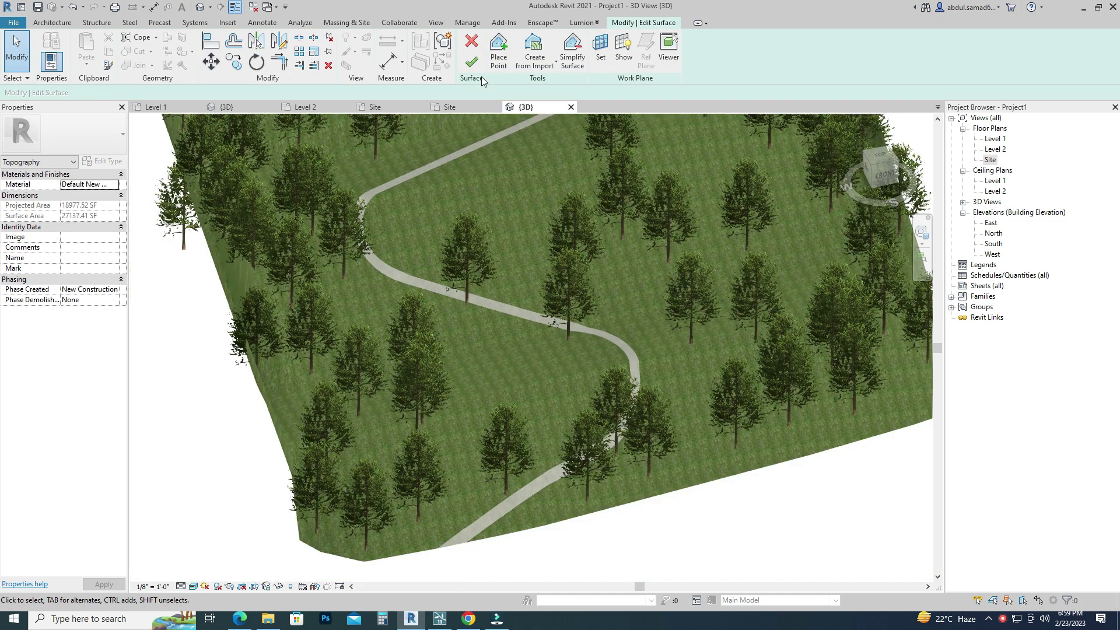
left_click(472, 61)
left_click(457, 542)
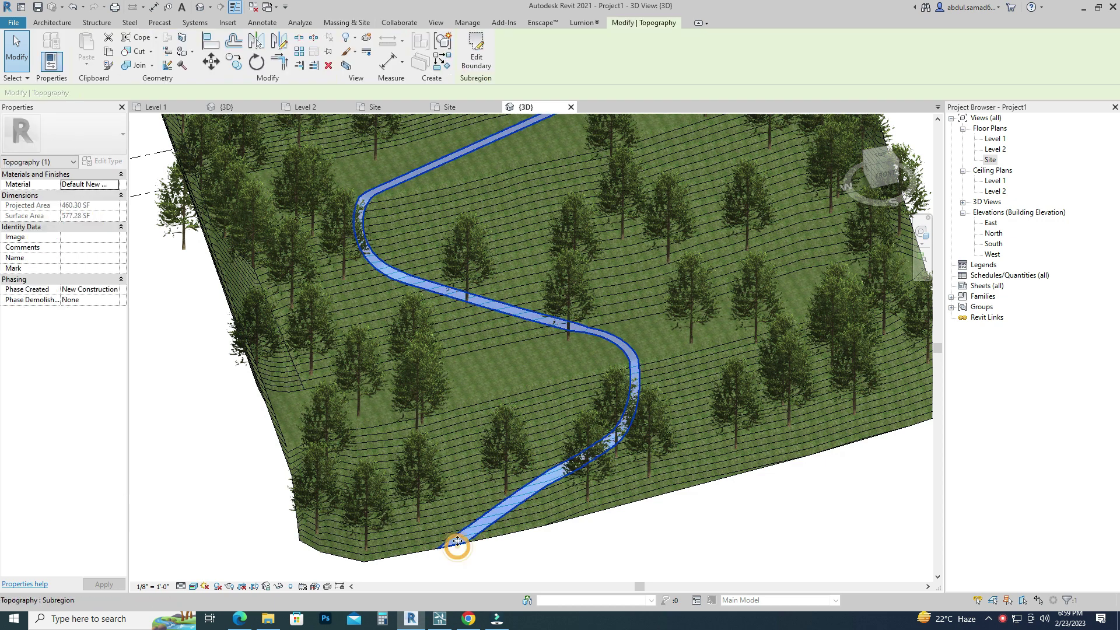
left_click(476, 58)
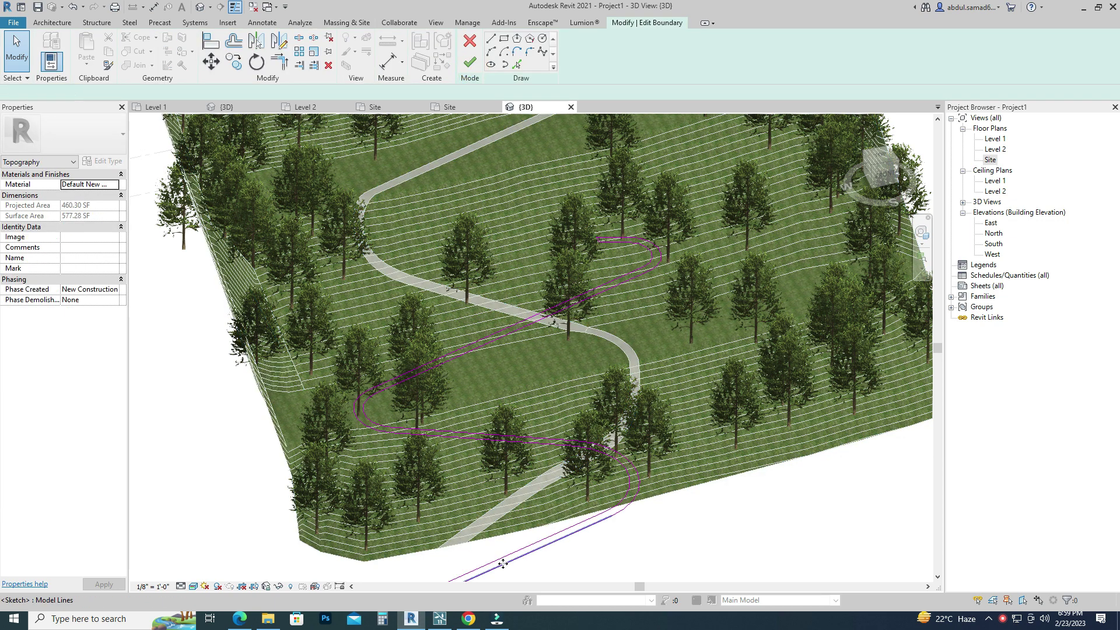
Set the road's lower-end boundary line to 15' long
left_click(502, 564)
scroll(484, 467, "down", 2)
scroll(428, 565, "up", 3)
scroll(350, 569, "up", 2)
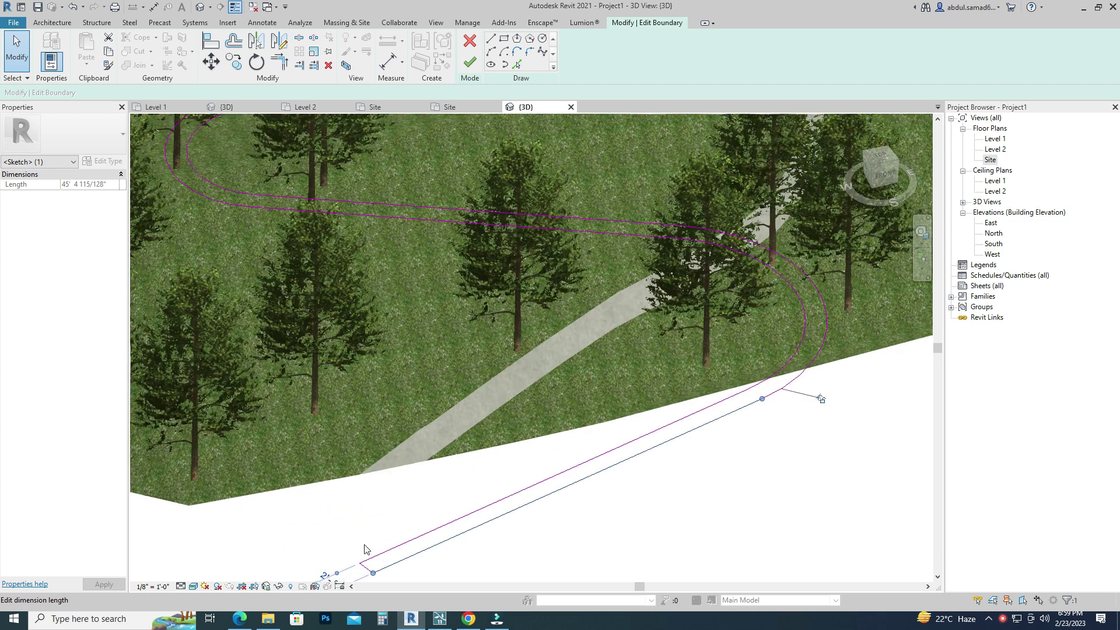
scroll(367, 525, "down", 2)
scroll(375, 484, "up", 3)
scroll(382, 500, "up", 2)
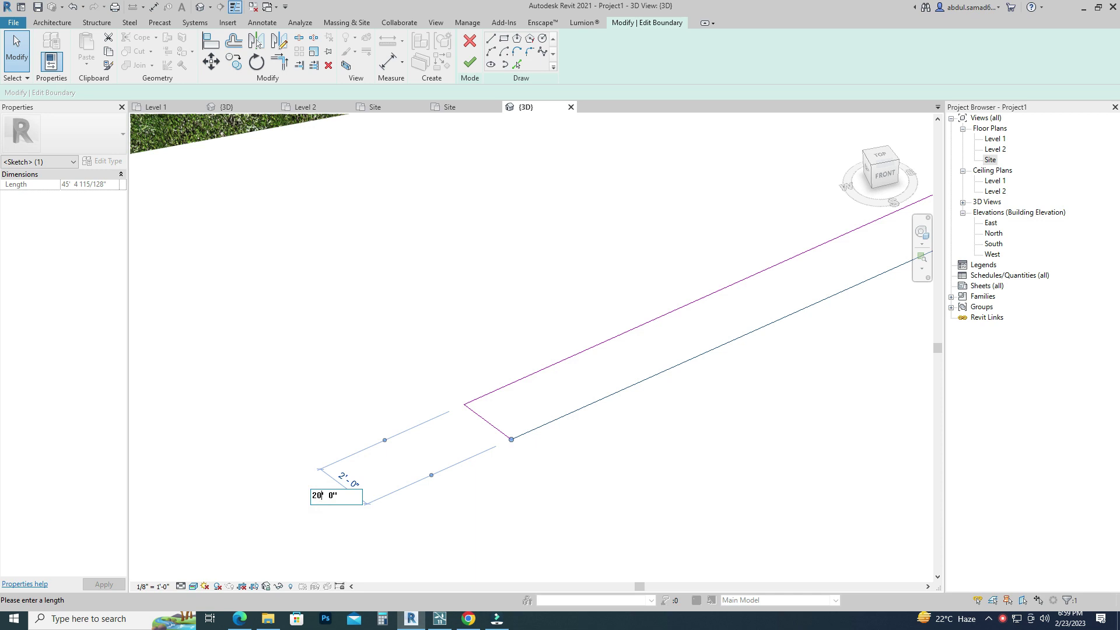
key("Return")
scroll(378, 453, "down", 3)
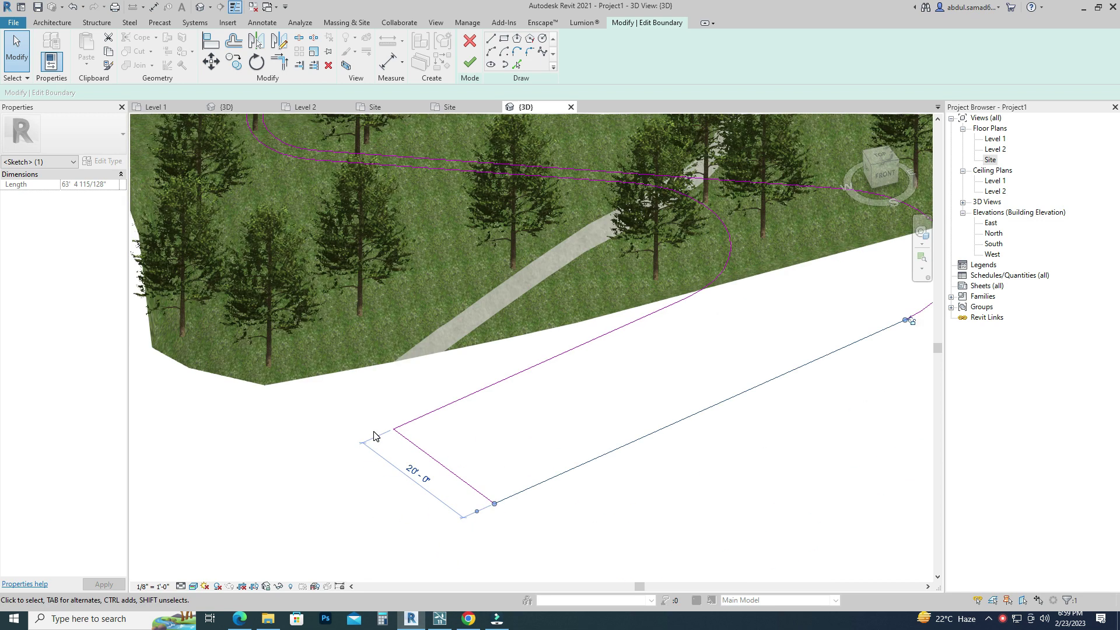
left_click(414, 473)
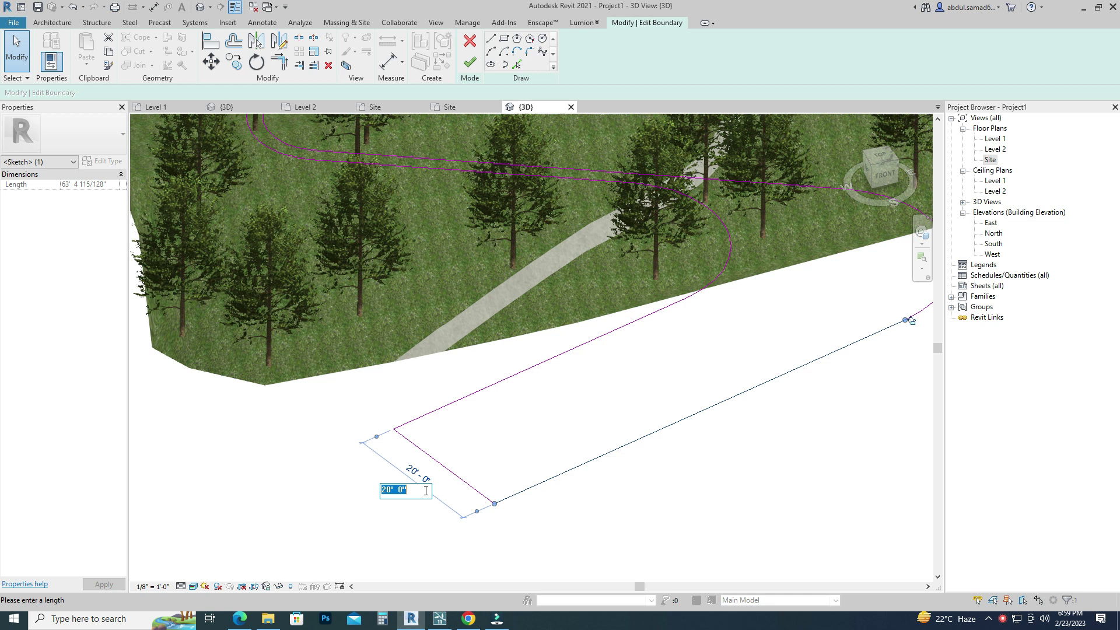
key("Return")
scroll(521, 497, "down", 3)
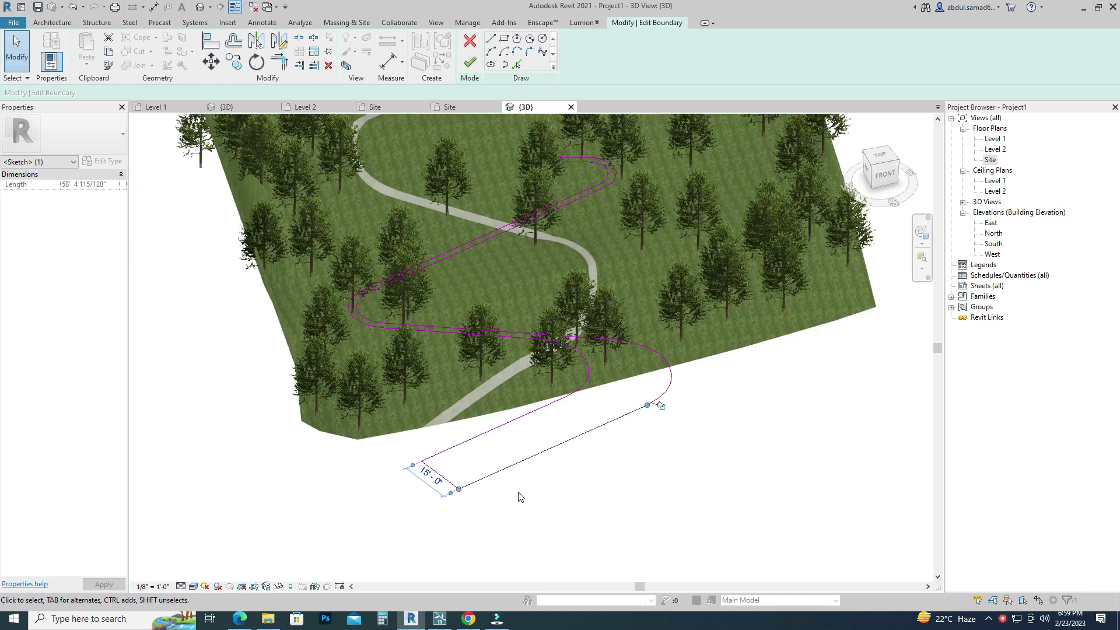
Resize the short end, long diagonal and top boundary lines to 15' each
left_click(445, 332)
scroll(574, 338, "up", 2)
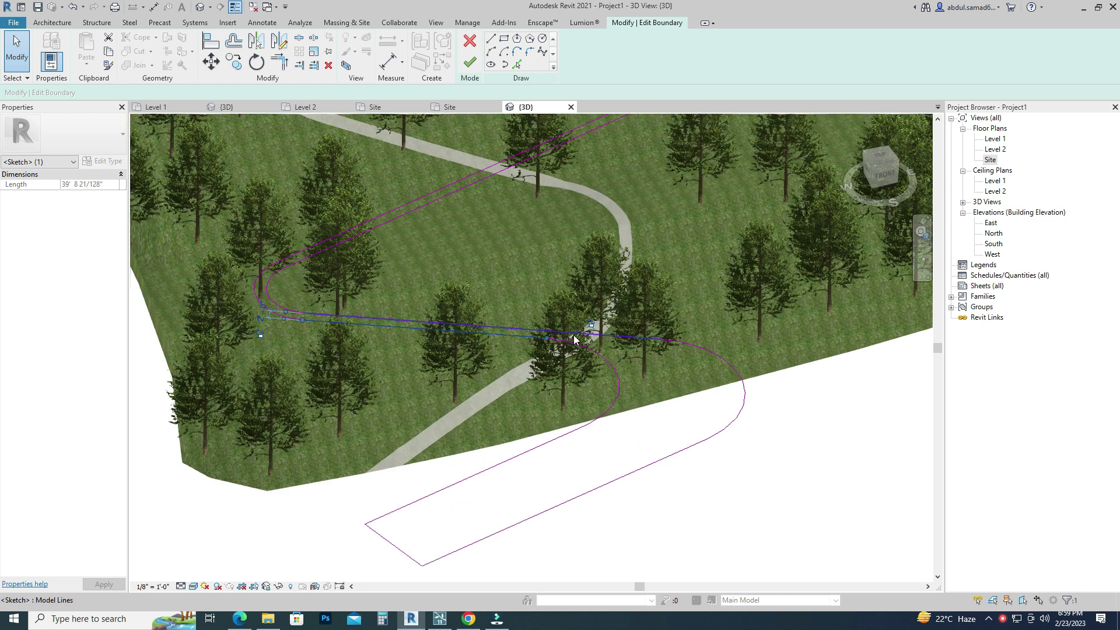
type("15")
key("Return")
scroll(642, 539, "down", 2)
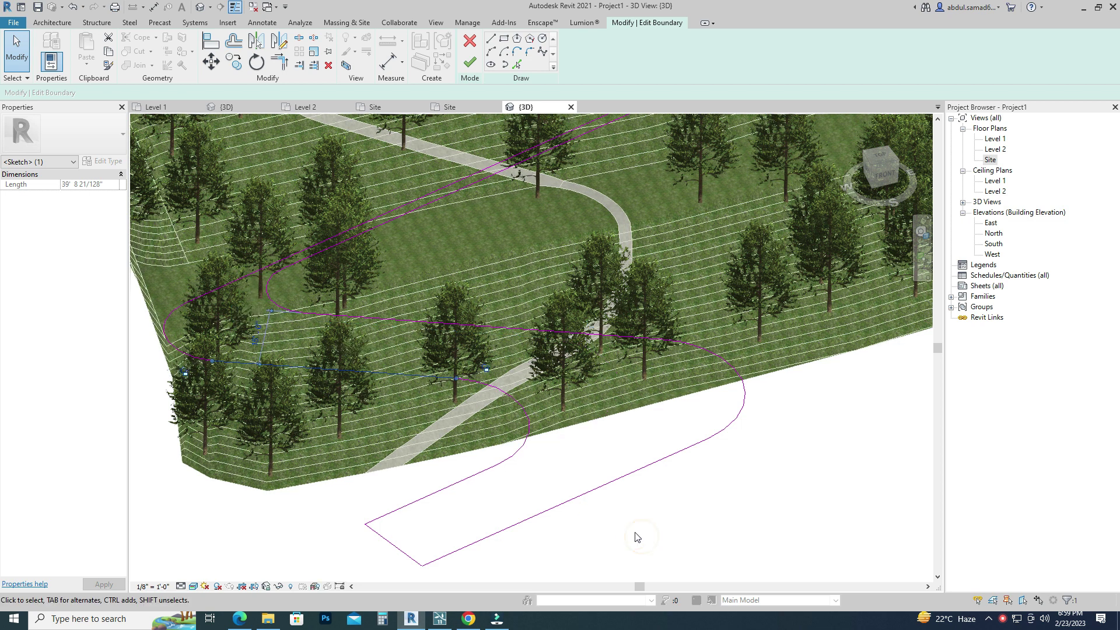
left_click(481, 320)
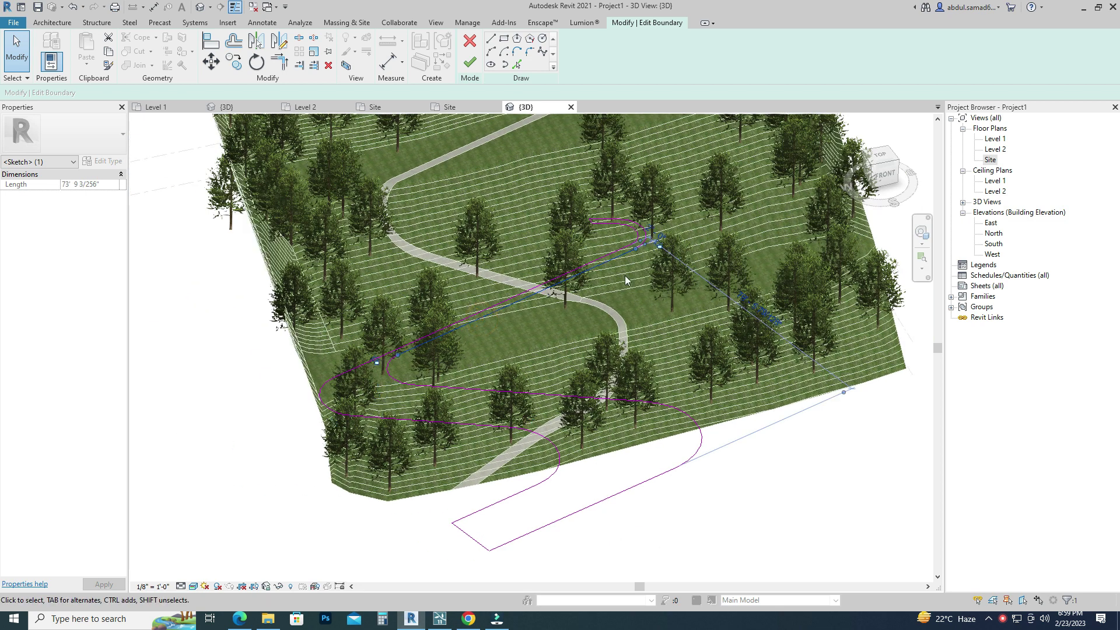
left_click(653, 232)
type("15")
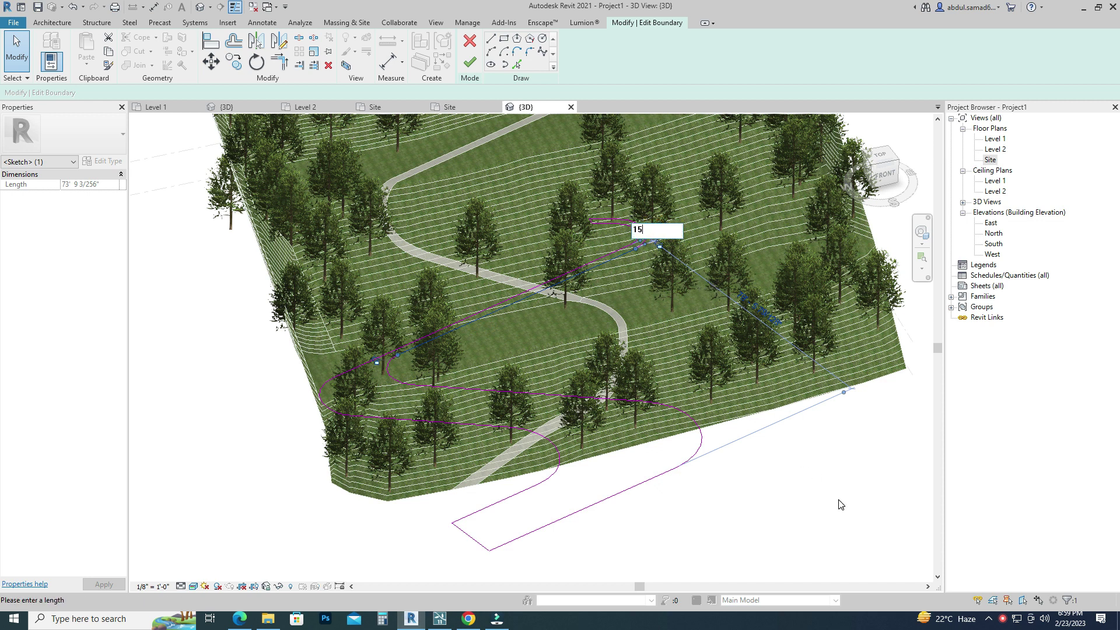
left_click(840, 504)
left_click(608, 220)
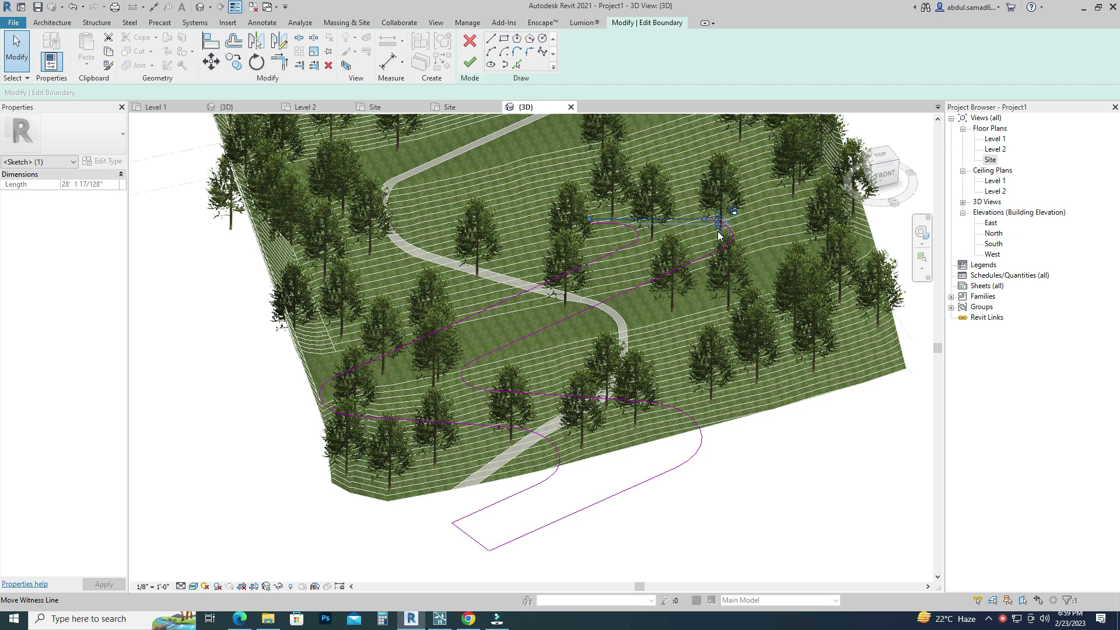
scroll(719, 236, "up", 3)
left_click(727, 216)
type("149/25")
key("Return")
scroll(623, 296, "down", 3)
scroll(623, 296, "down", 2)
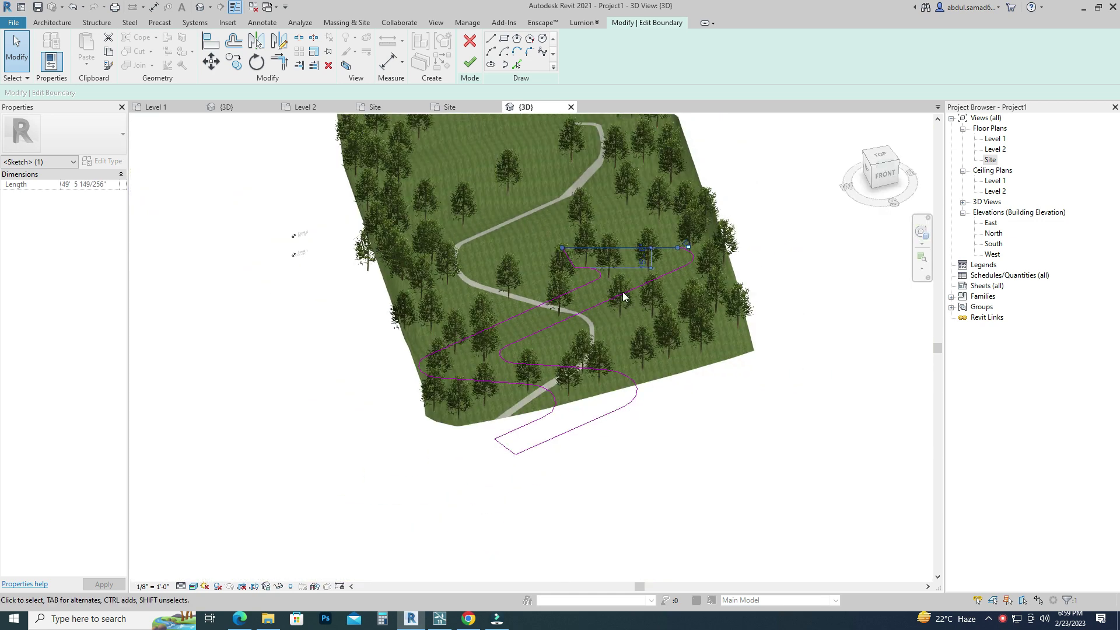
left_click(770, 378)
Finish the road boundary and drag the first Red Ash tree off the road onto grass
left_click(469, 68)
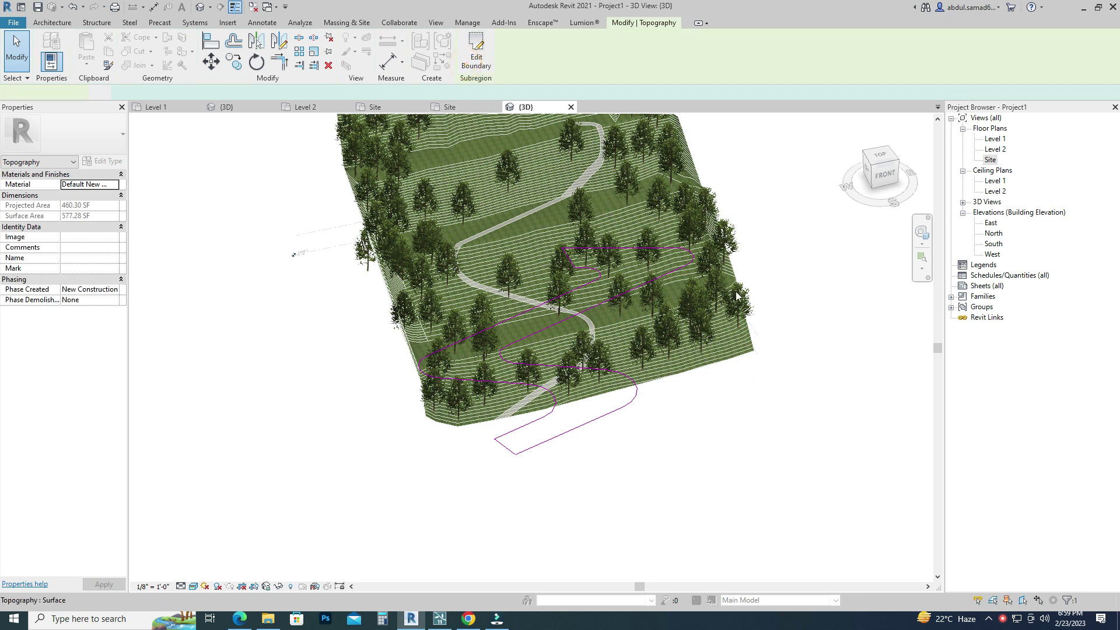
left_click(782, 367)
mouse_move(678, 410)
middle_mouse_down("shift")
mouse_move(745, 165)
mouse_move(913, 238)
mouse_move(573, 353)
mouse_move(570, 327)
middle_mouse_up("shift")
left_click(570, 326)
scroll(571, 327, "up", 2)
scroll(570, 339, "up", 2)
left_click_drag(572, 326, 602, 315)
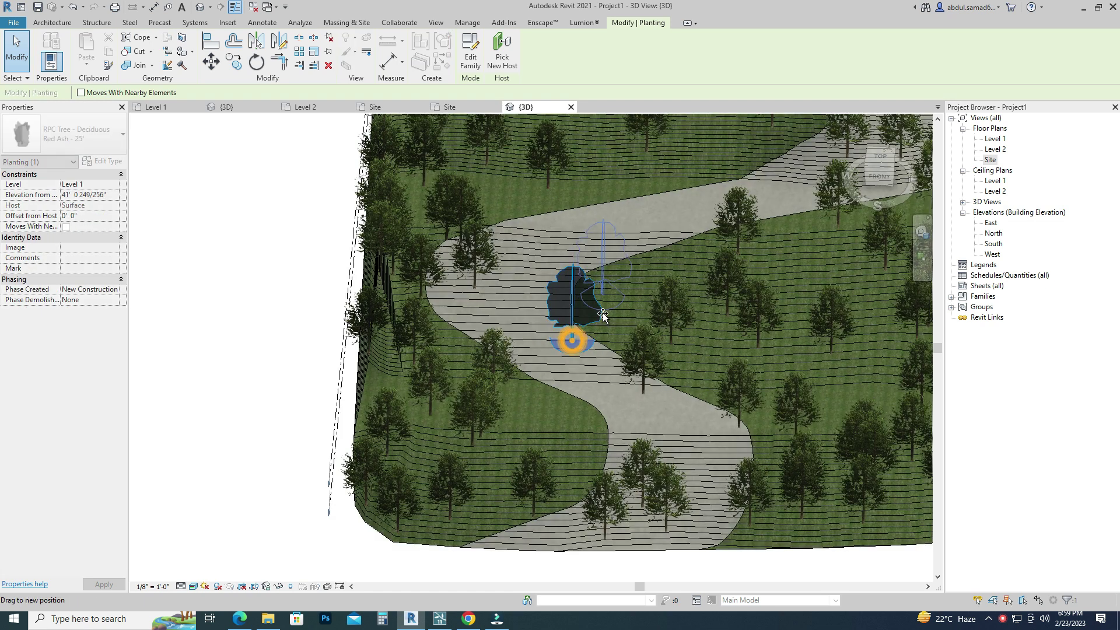
left_click(476, 276)
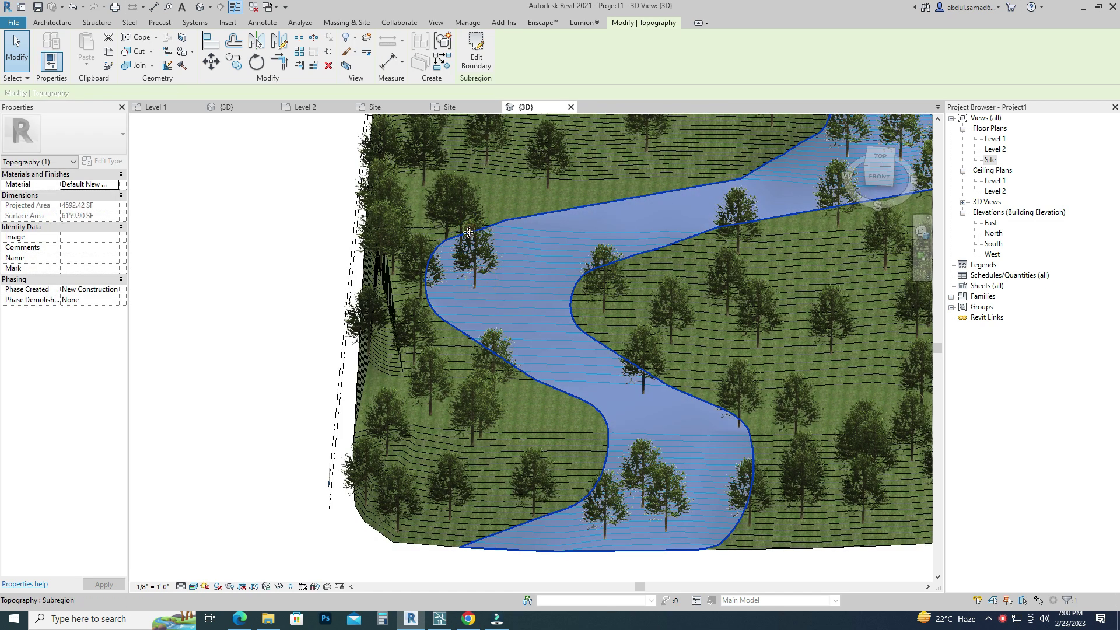
scroll(350, 338, "down", 3)
left_click(299, 368)
Move another road tree and the bottom tree up toward the grass
left_click_drag(418, 305, 434, 255)
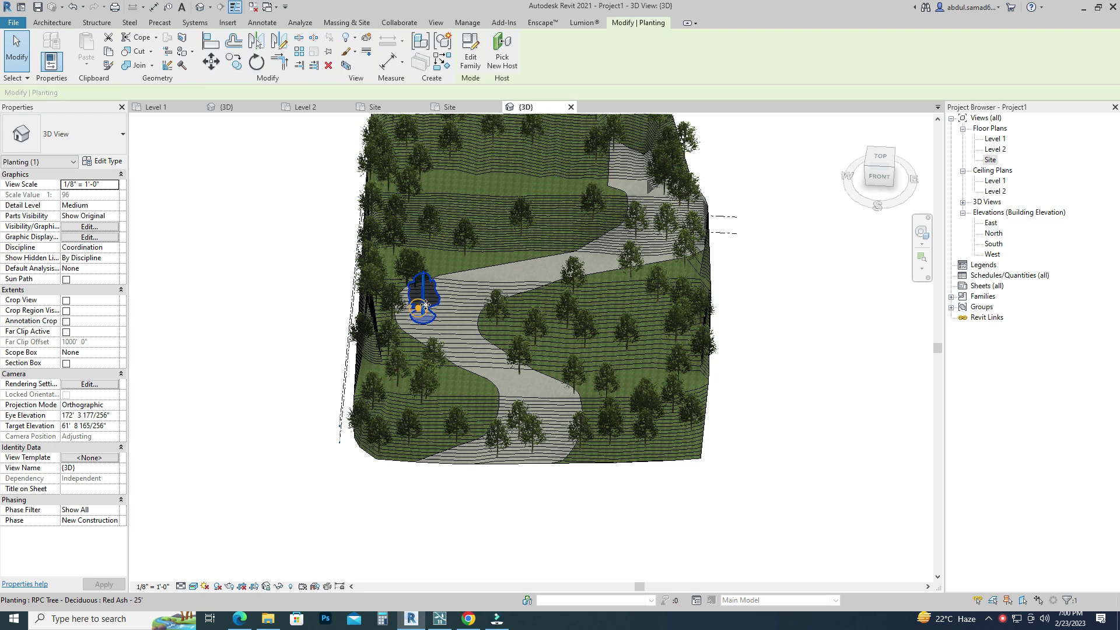
left_click(644, 525)
scroll(531, 461, "up", 2)
left_click(528, 430)
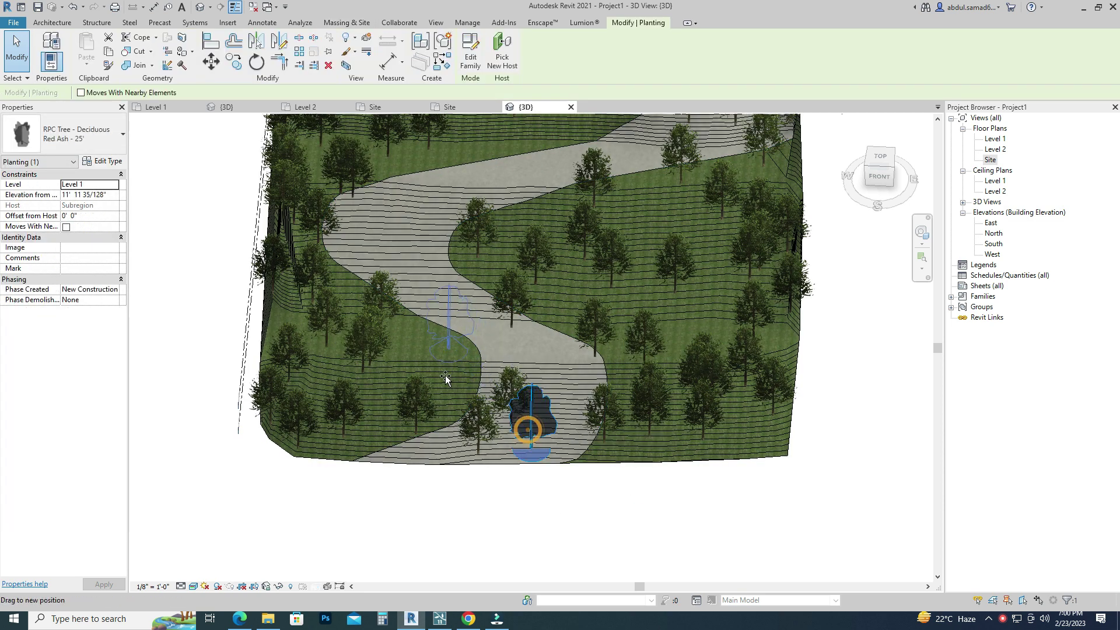
left_click_drag(528, 430, 446, 325)
left_click(482, 427)
left_click(482, 500)
mouse_move(478, 432)
left_mouse_down()
mouse_move(550, 336)
mouse_move(510, 306)
mouse_move(500, 245)
left_mouse_up()
Undo the last tree move and drag the Red Ash tree onto the grass instead
key("ctrl+z")
key("Escape")
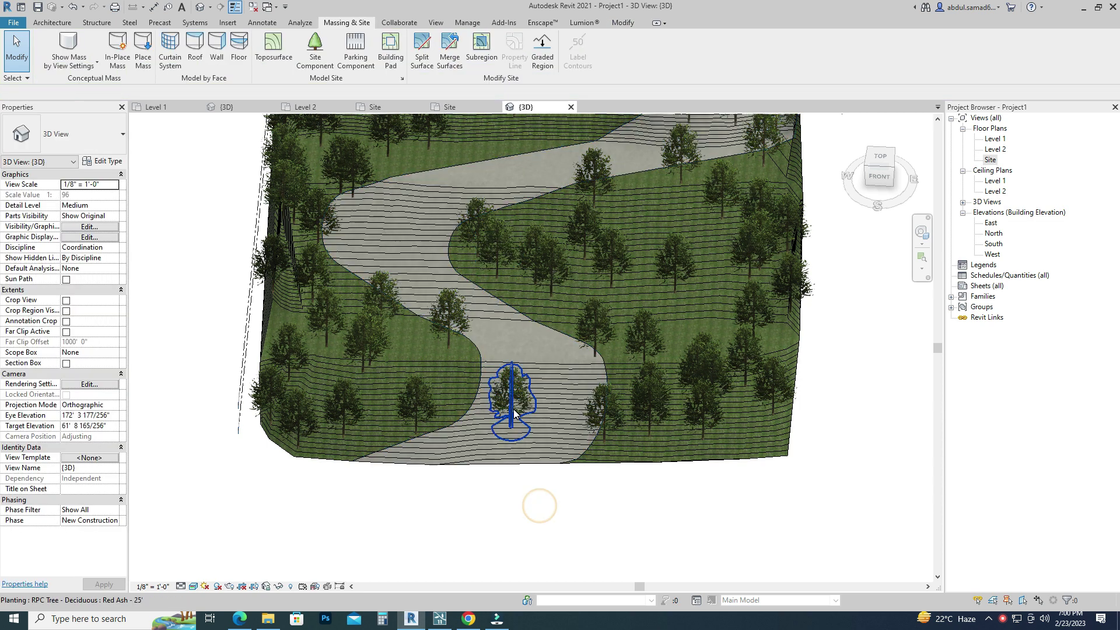
left_click(514, 412)
left_click_drag(514, 413, 448, 368)
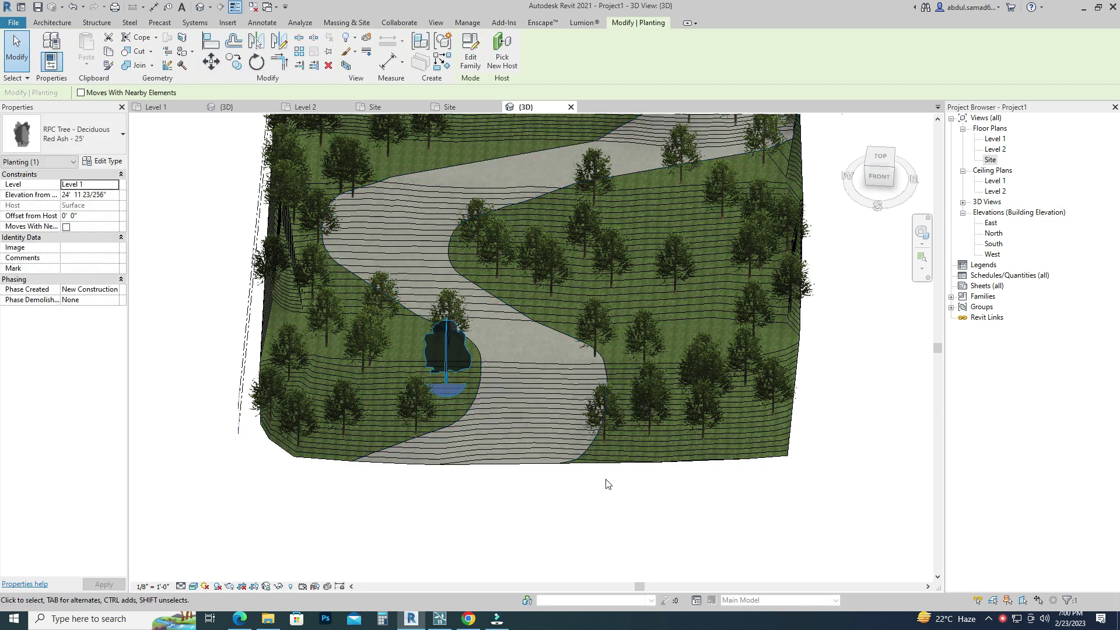
left_click(624, 505)
Orbit the site, select the road subregion, and switch to the top view
middle_click_drag(625, 505, 583, 408, "shift")
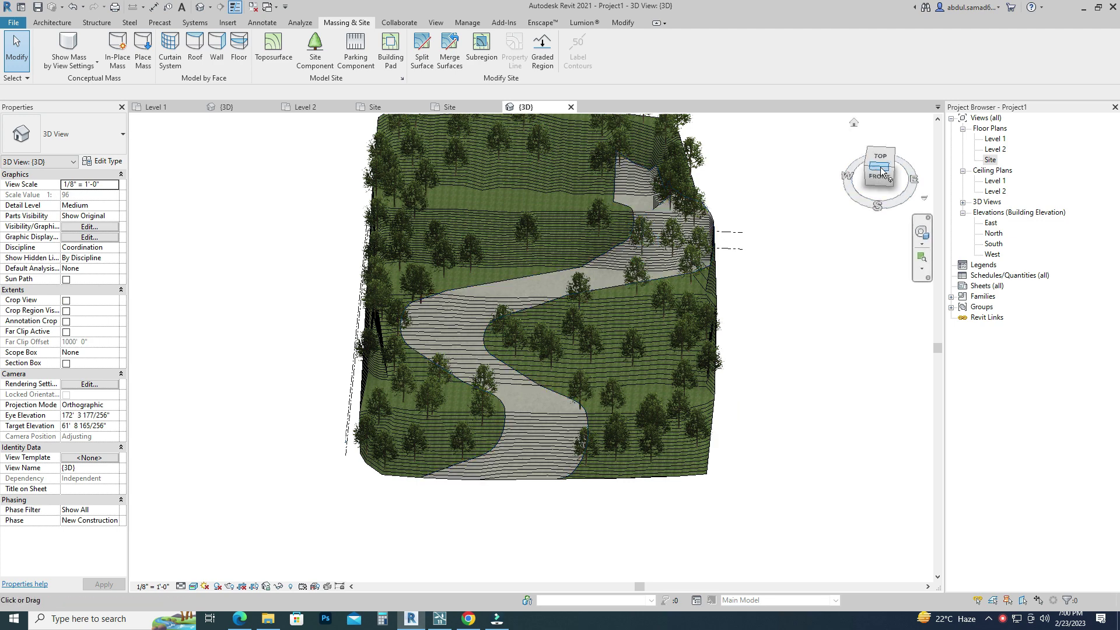
left_click_drag(882, 172, 471, 161)
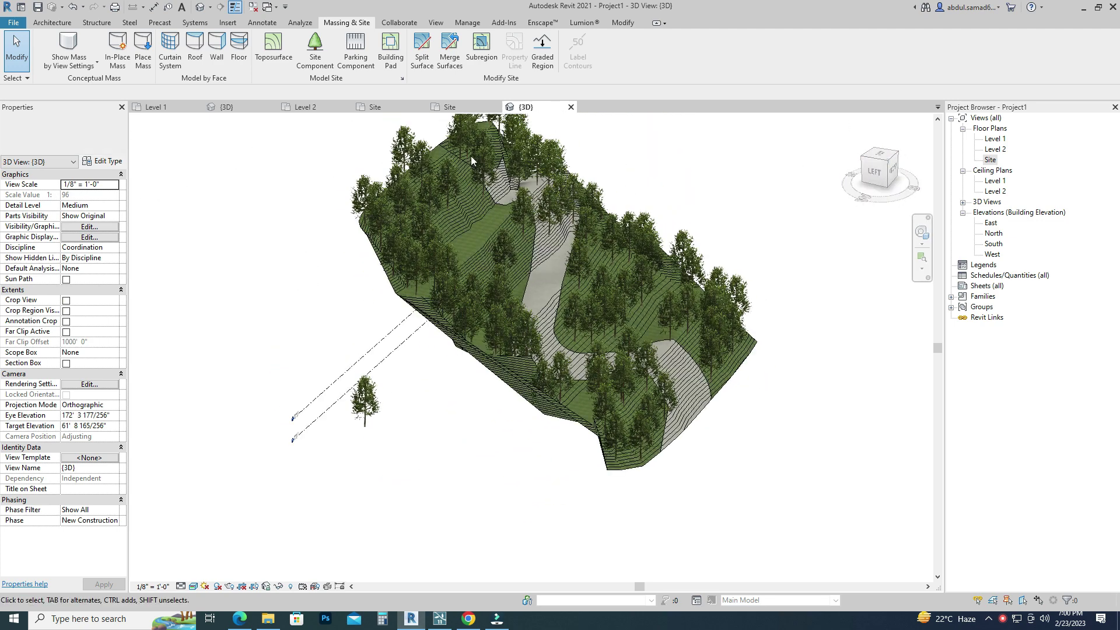
scroll(471, 161, "up", 3)
left_click(417, 277)
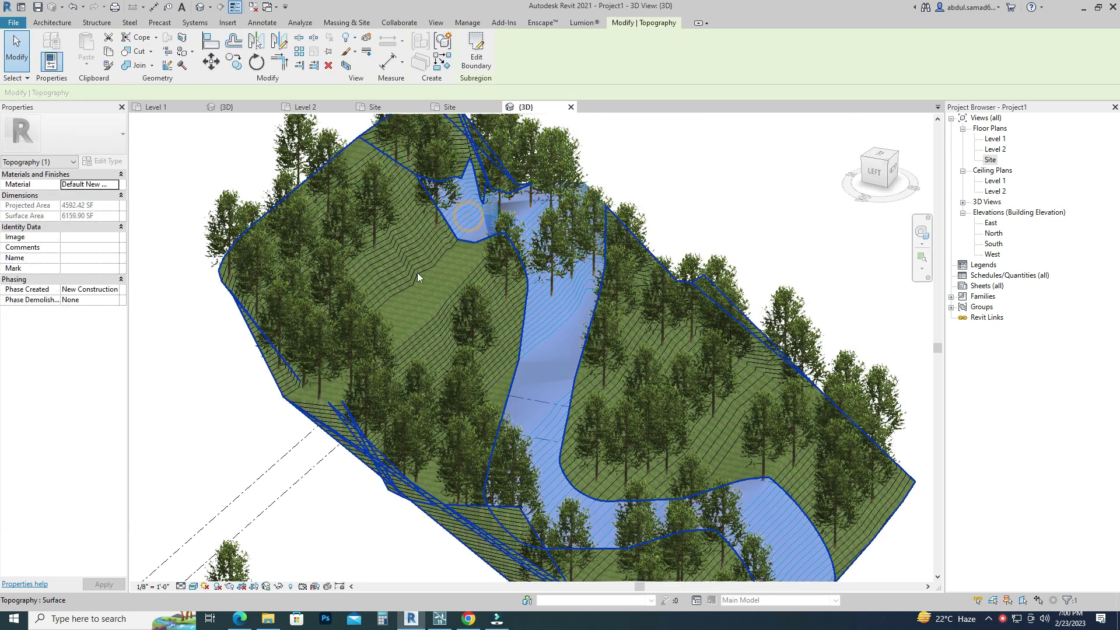
scroll(417, 277, "down", 3)
left_click(874, 164)
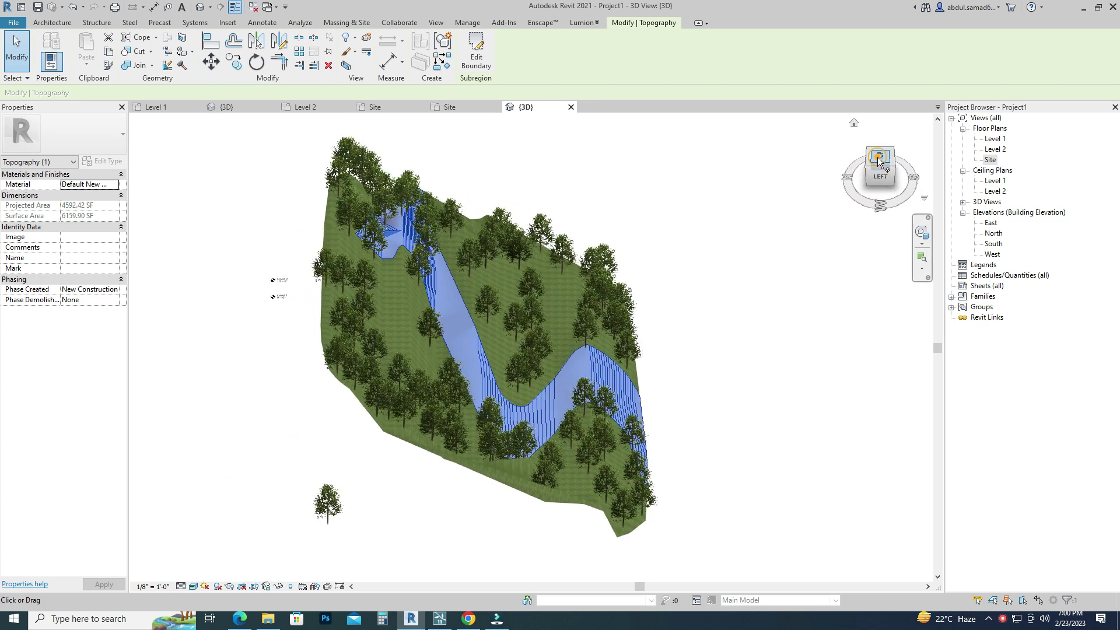
Reopen the road boundary sketch and delete its upper-left boundary lines
left_click(476, 53)
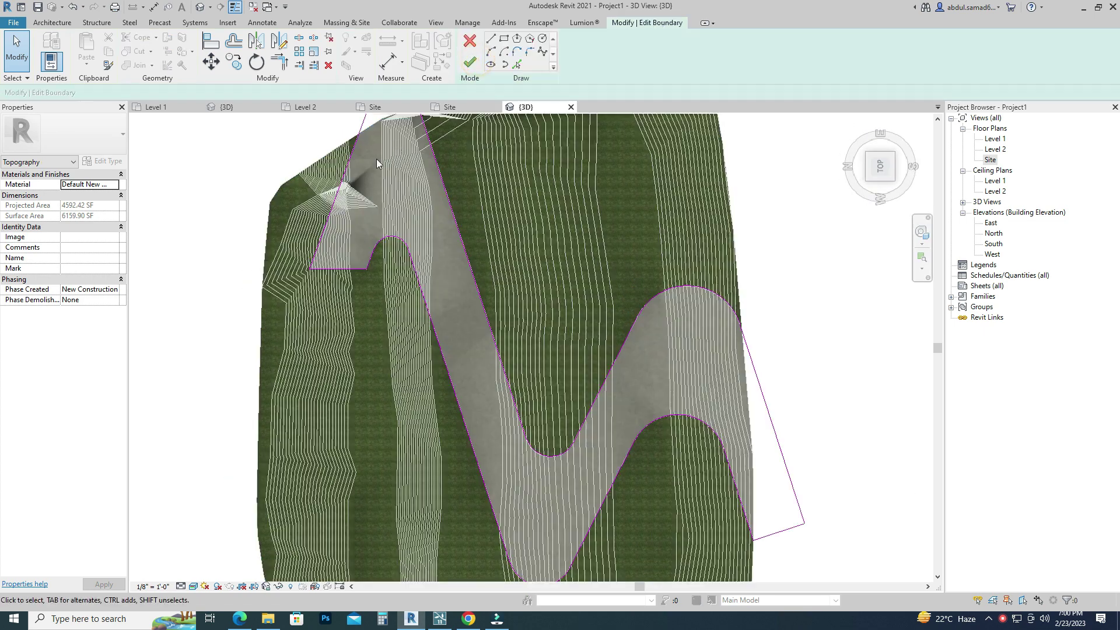
scroll(376, 159, "up", 2)
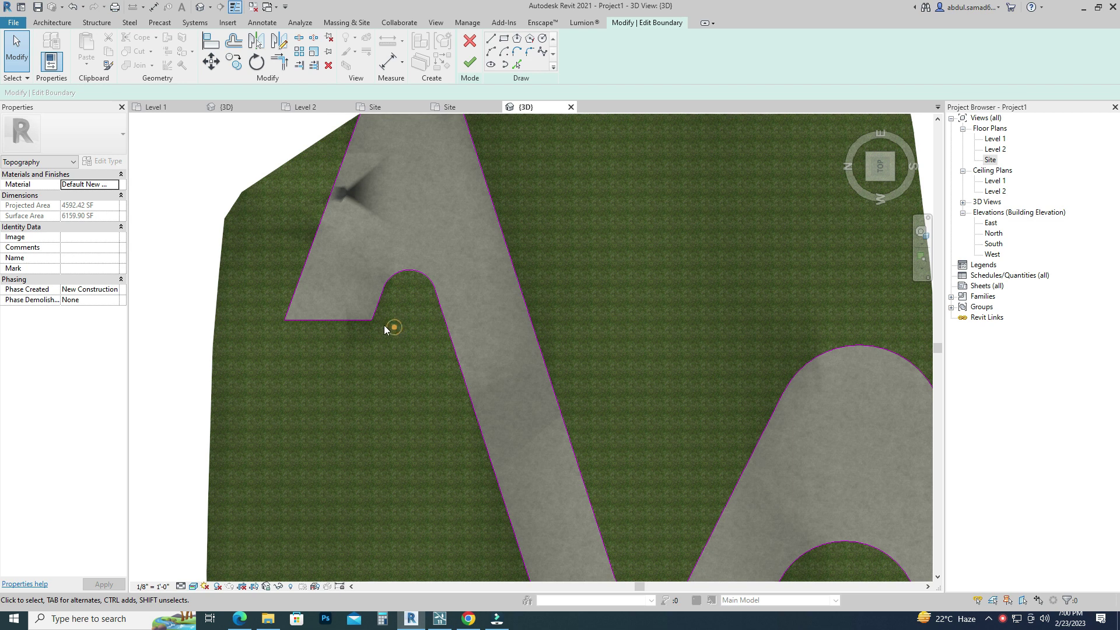
scroll(274, 289, "down", 3)
left_click(338, 282)
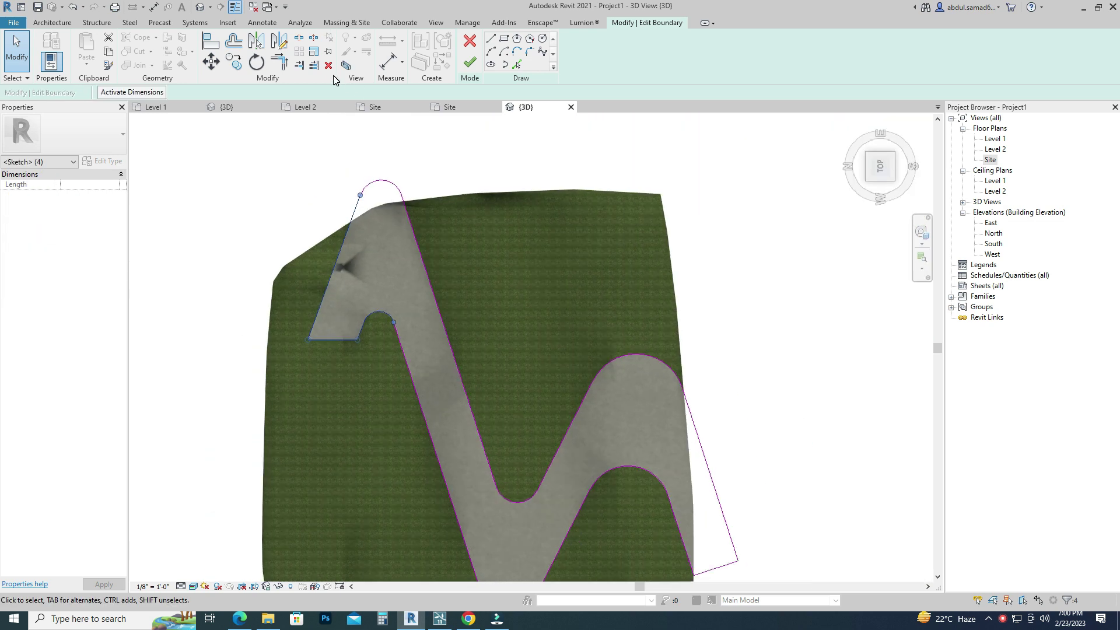
left_click(329, 65)
Delete the road's end arc and select the left boundary line
left_click_drag(412, 137, 362, 221)
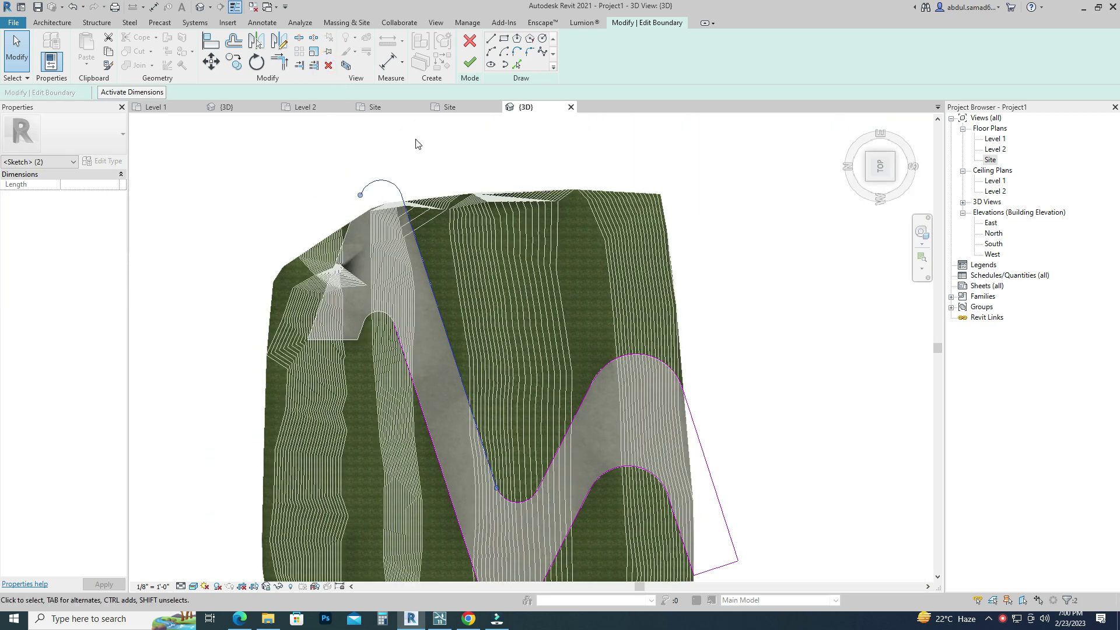
left_click(416, 143)
left_click(382, 181)
left_click(328, 65)
scroll(397, 309, "up", 2)
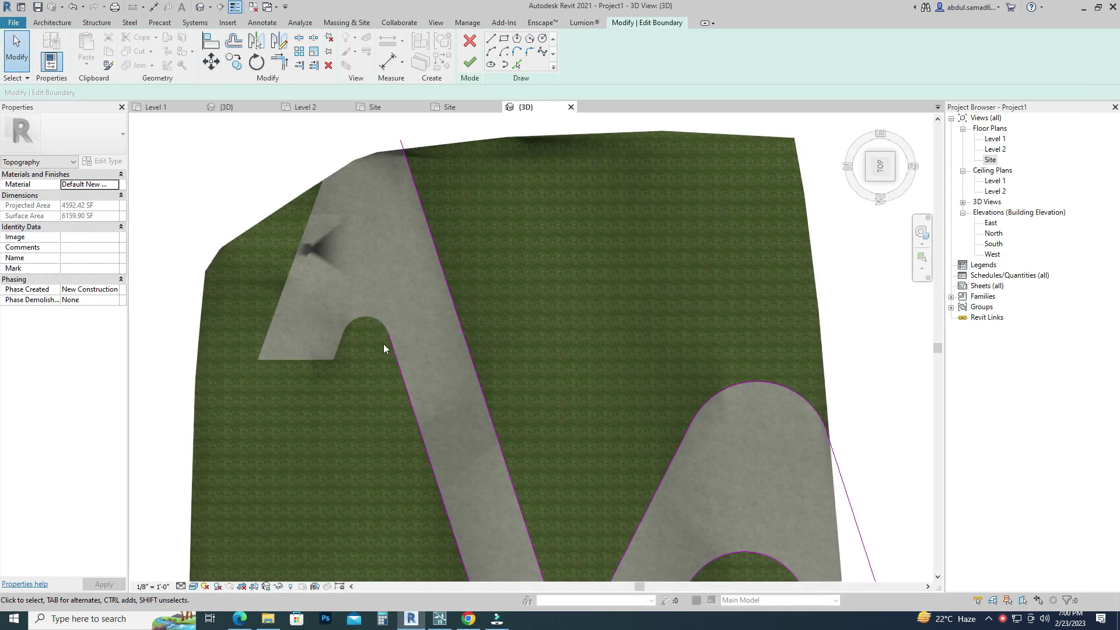
left_click(384, 349)
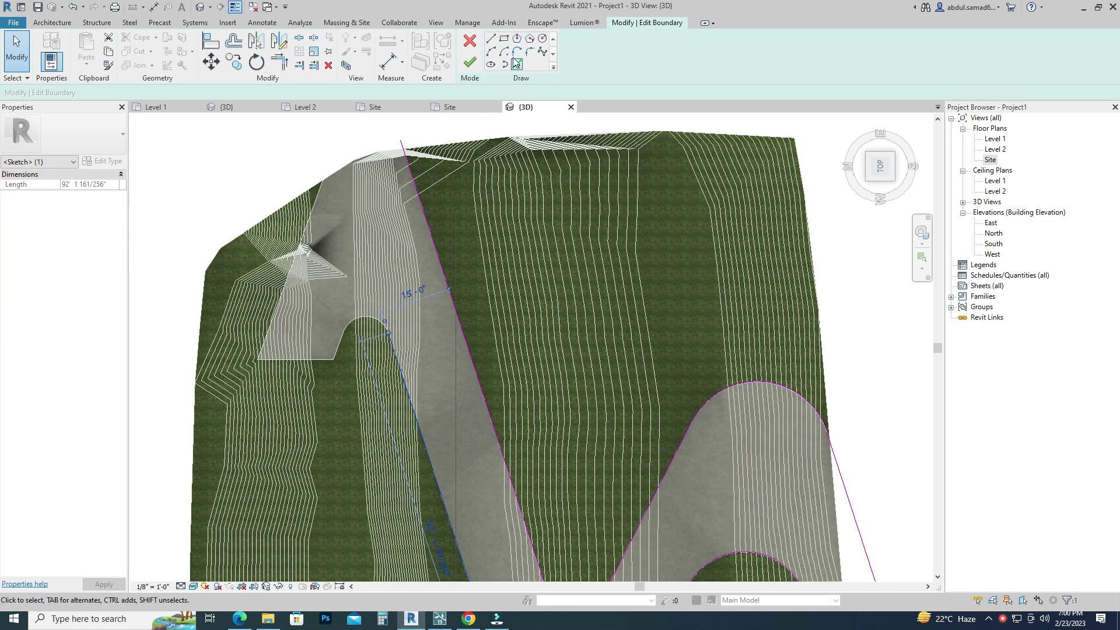
Draw new straight boundary lines down from the arc at the road's upper-left end
left_click(491, 39)
left_click(314, 298)
left_click(315, 444)
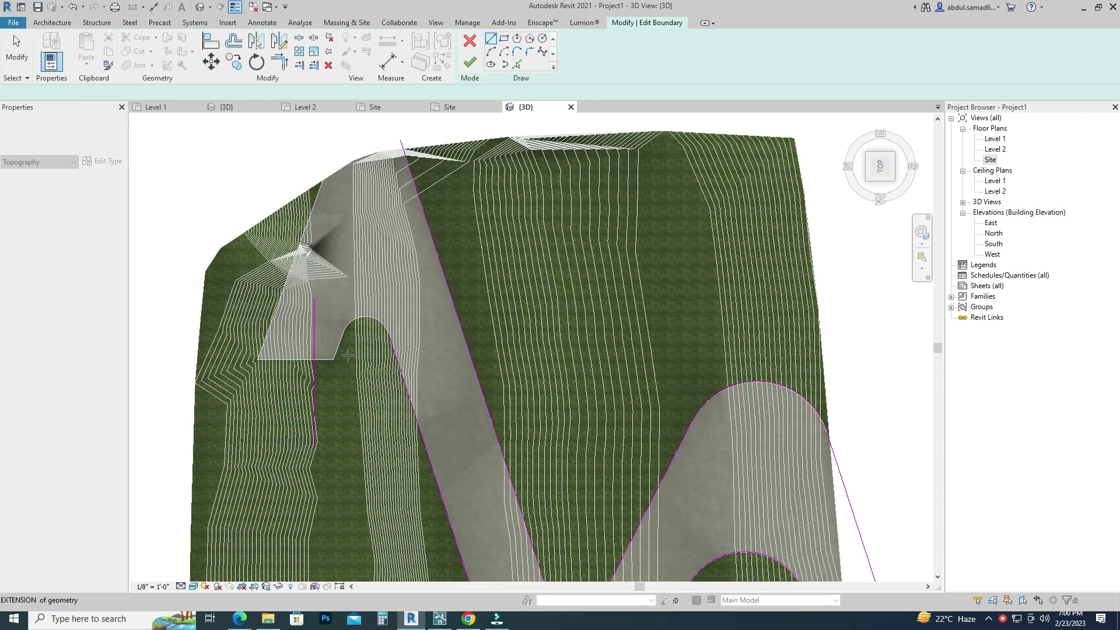
left_click(363, 437)
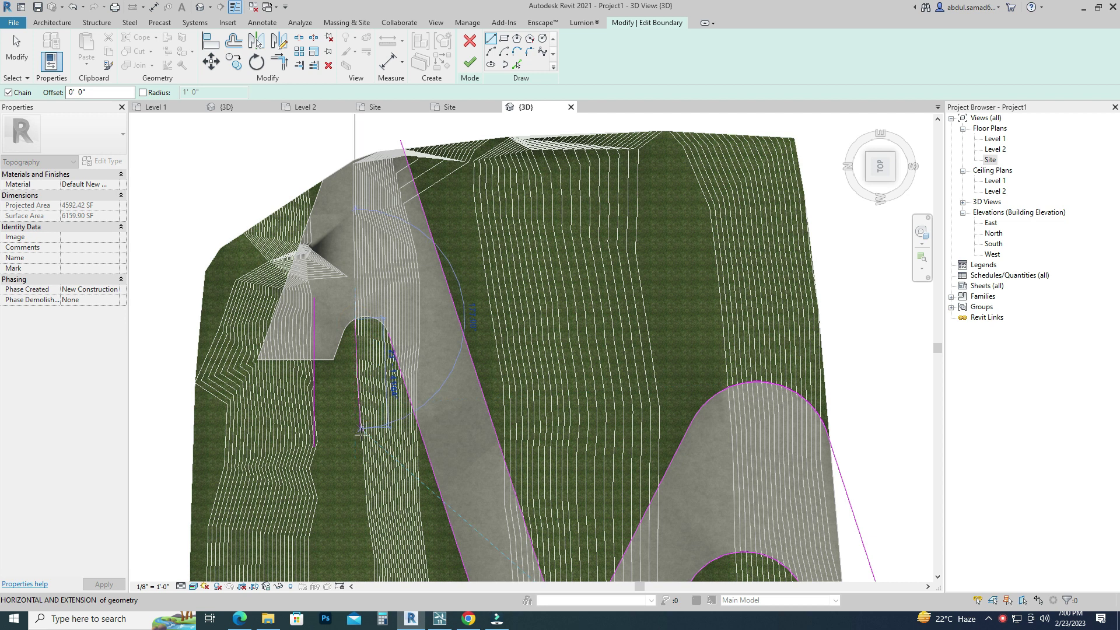
key("Escape")
key("Escape")
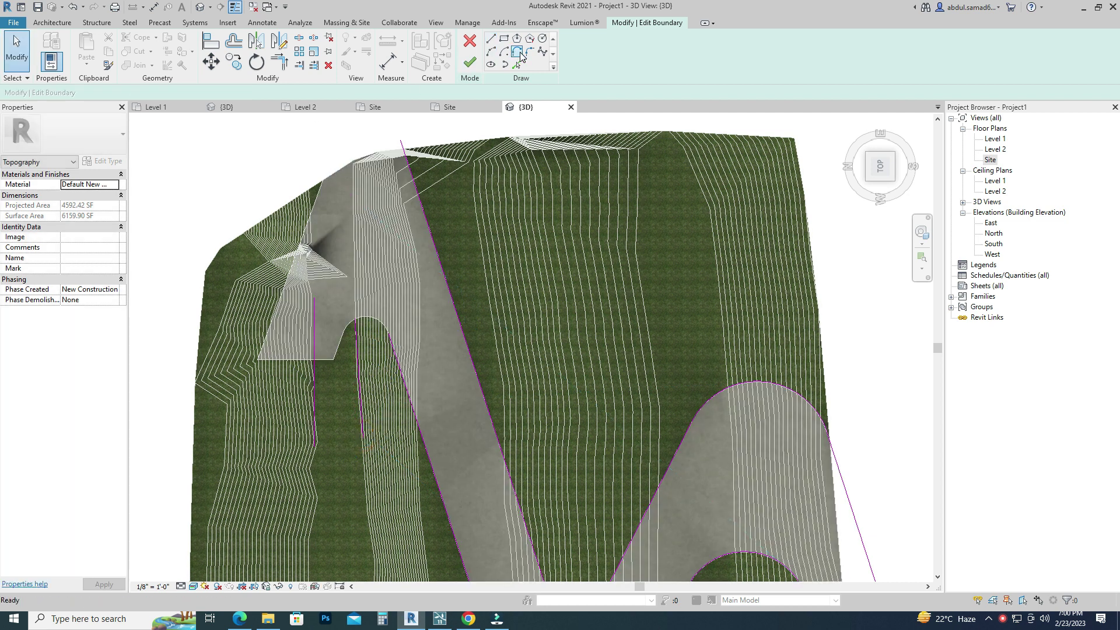
Round the corner between two boundary lines with a 15' radius fillet arc
left_click(523, 52)
left_click(357, 353)
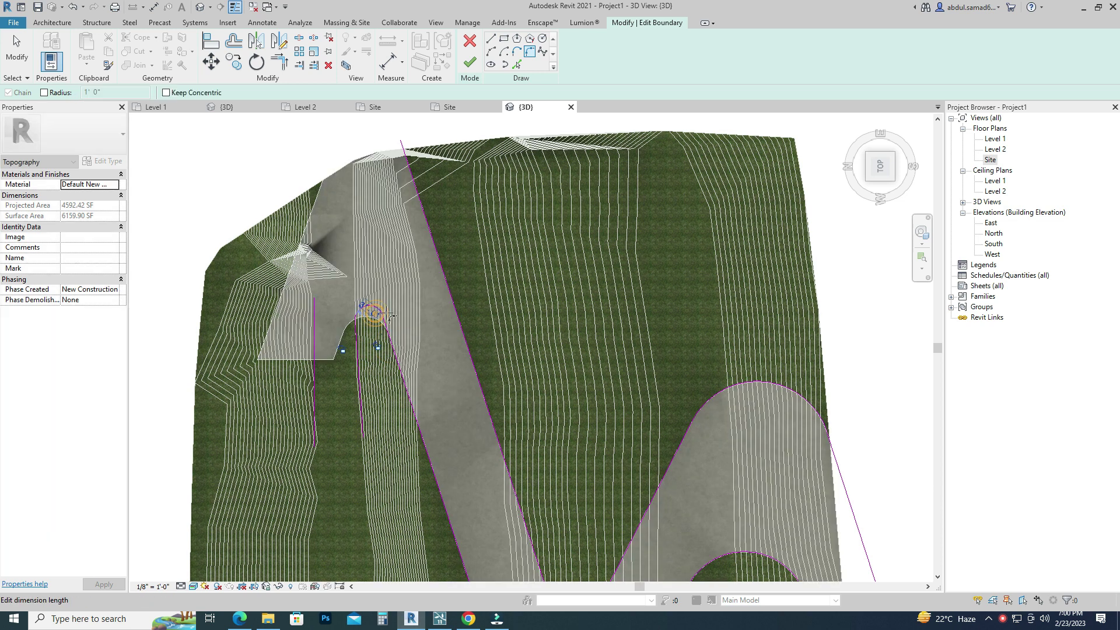
left_click(370, 320)
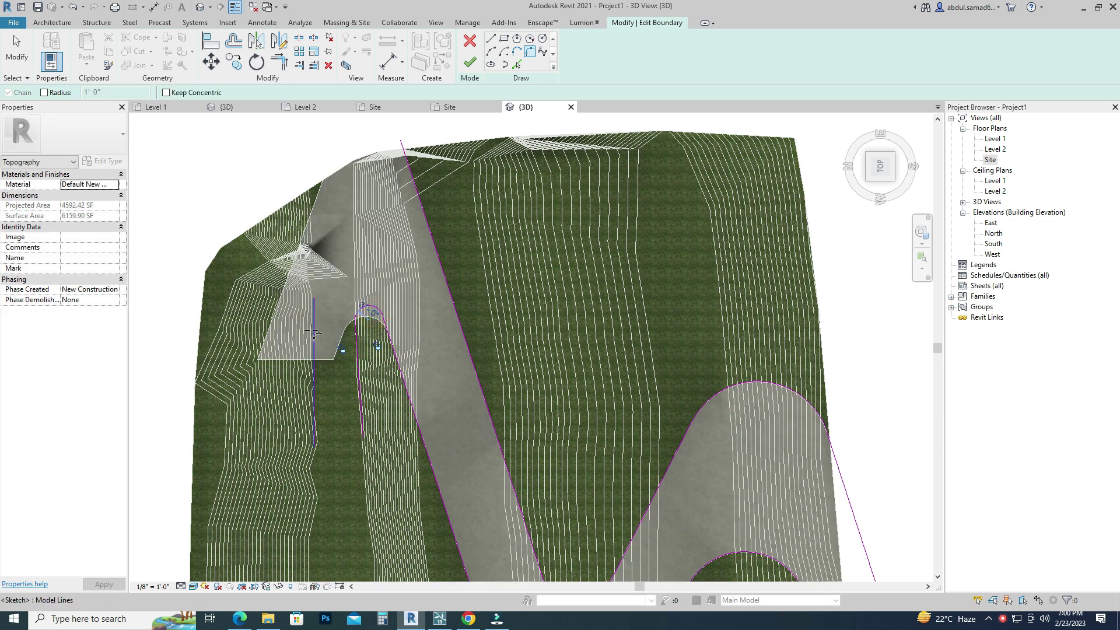
left_click(313, 328)
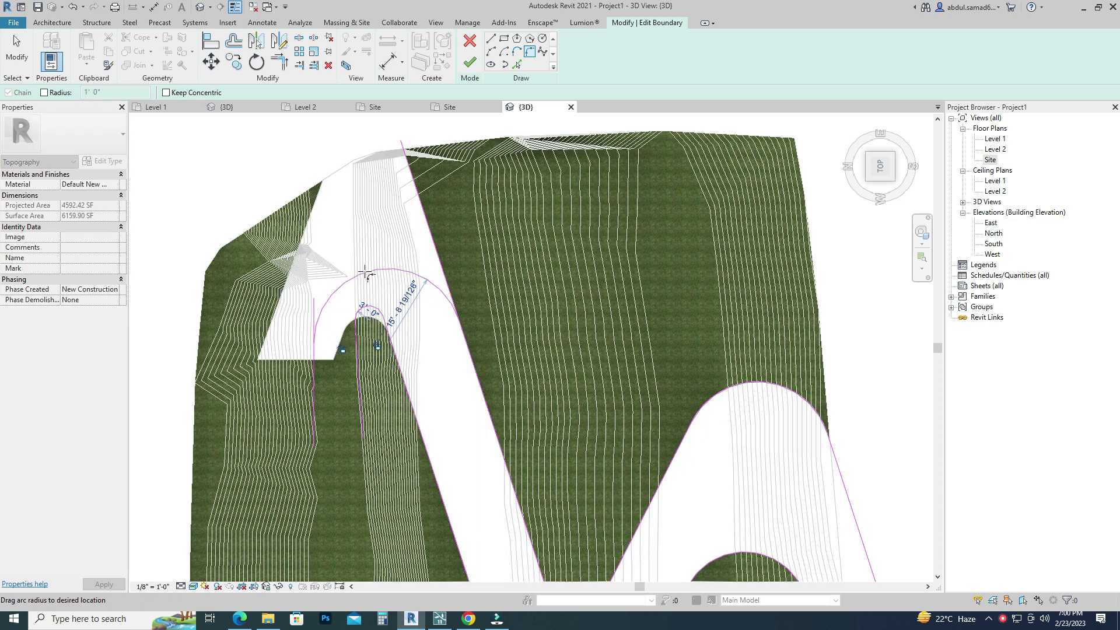
left_click(364, 255)
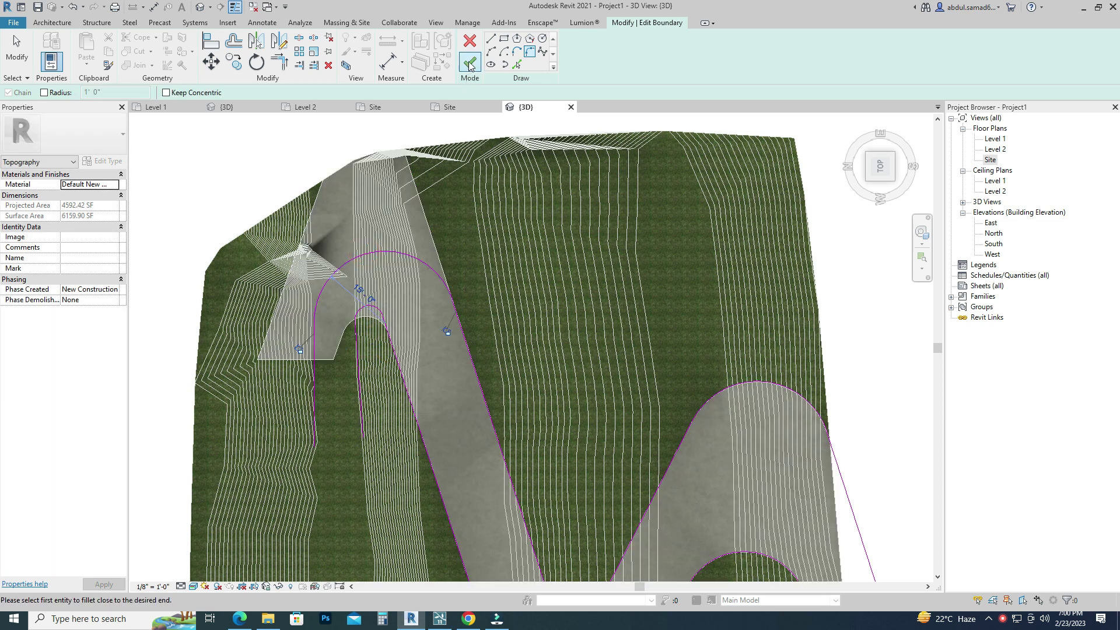
left_click(470, 63)
left_click(1023, 592)
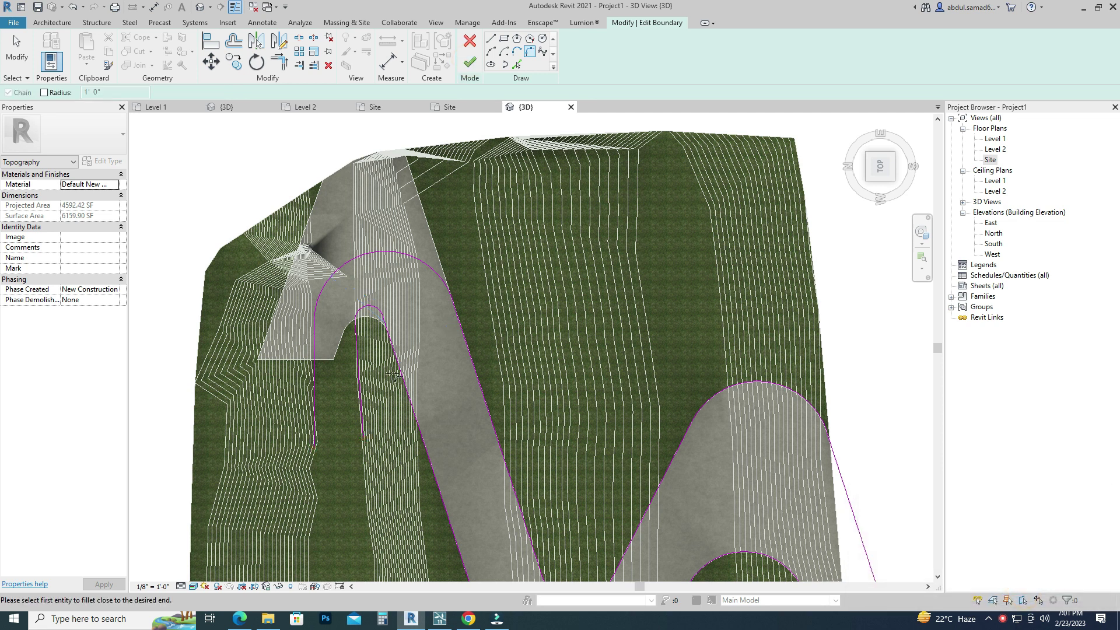
Draw a closing line across the sketch's open end and finish the road subregion
left_click(490, 37)
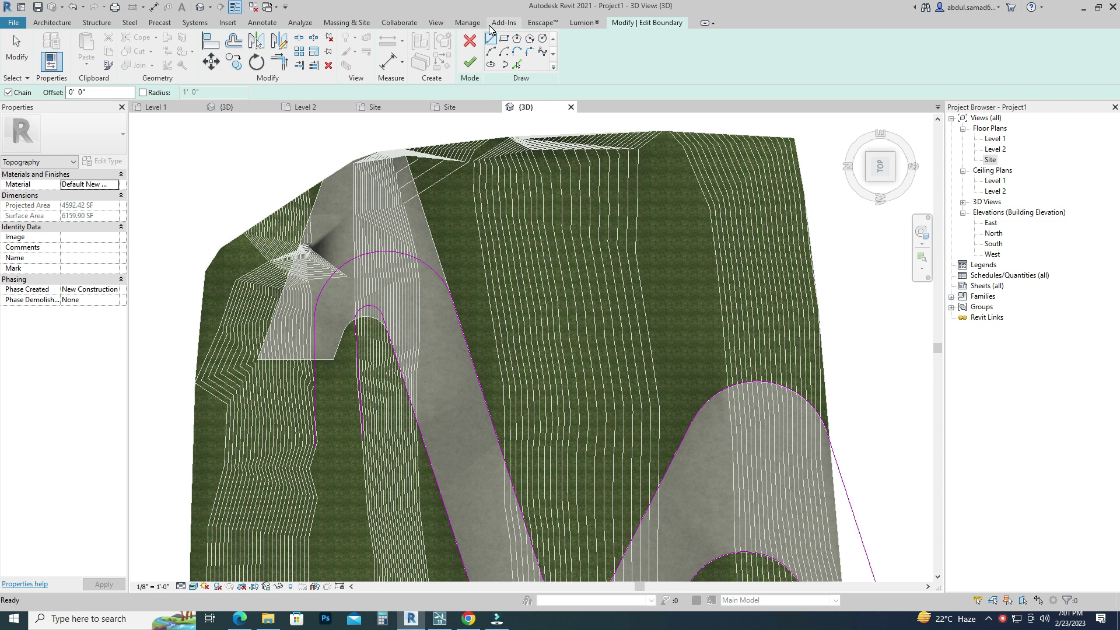
left_click(314, 447)
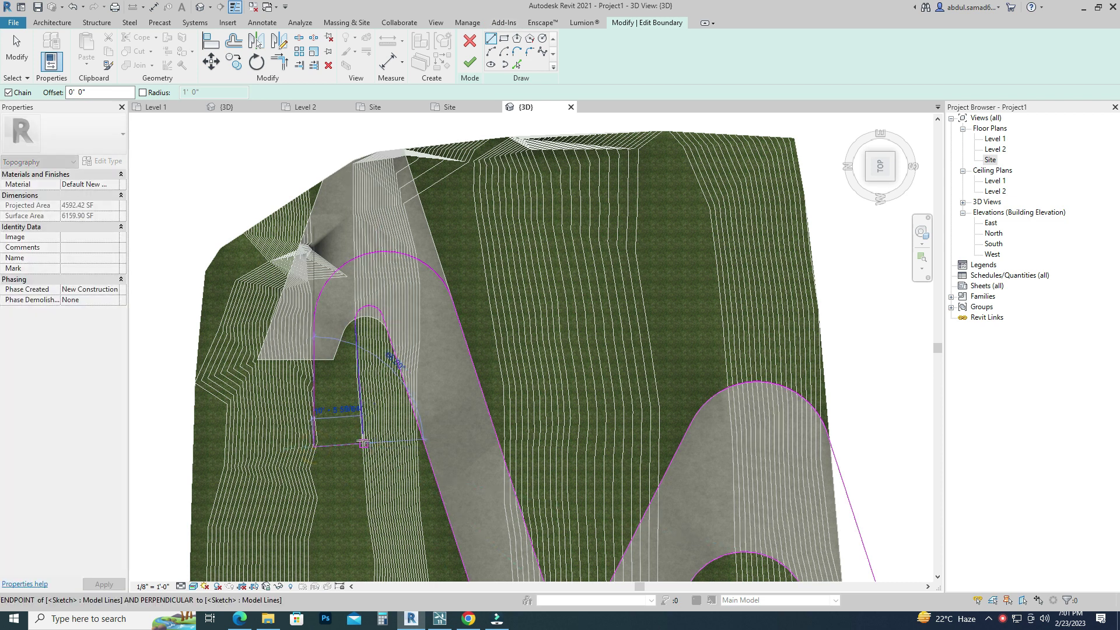
left_click(363, 443)
right_click(488, 241)
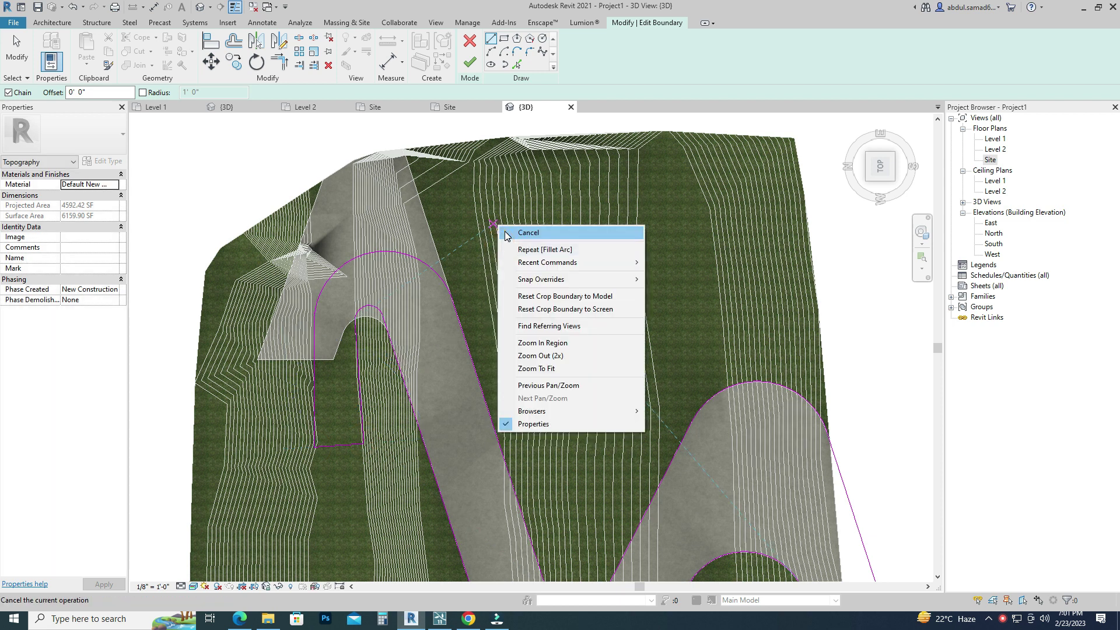
left_click(513, 257)
left_click(469, 62)
scroll(640, 245, "down", 3)
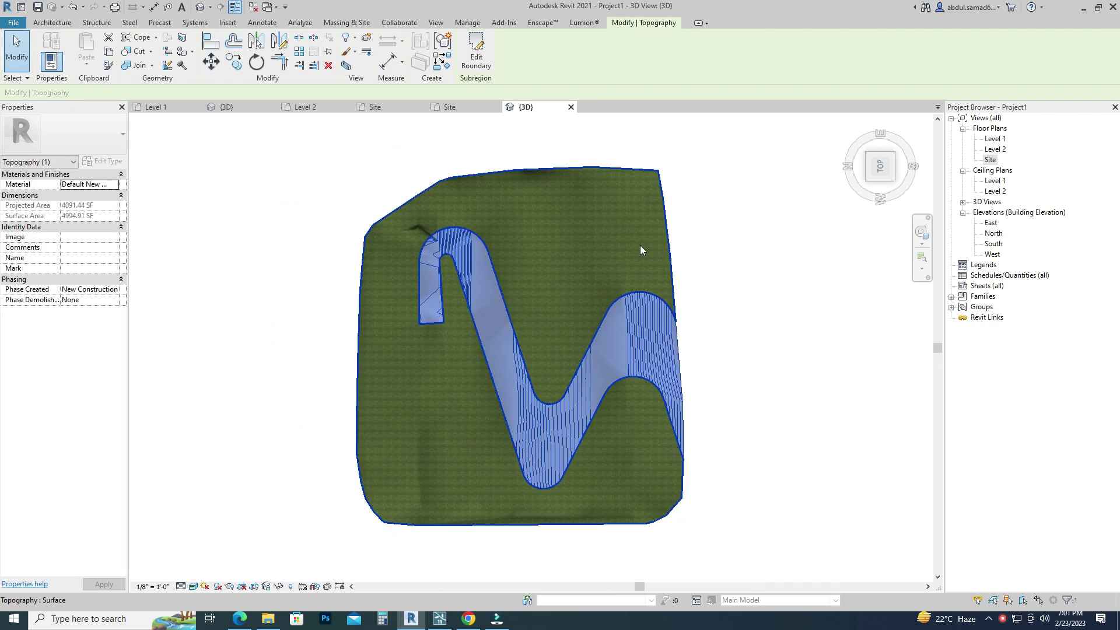
left_click(799, 326)
Start a building pad using the Rectangle draw tool, viewing the site from the top
left_click(857, 184)
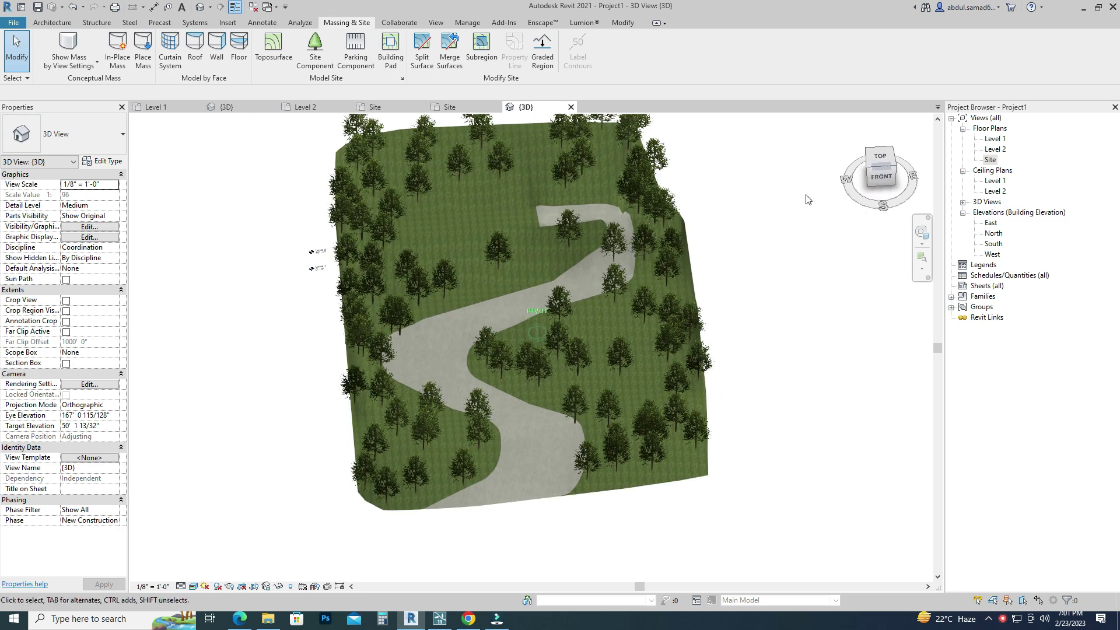
scroll(513, 201, "up", 3)
left_click(392, 61)
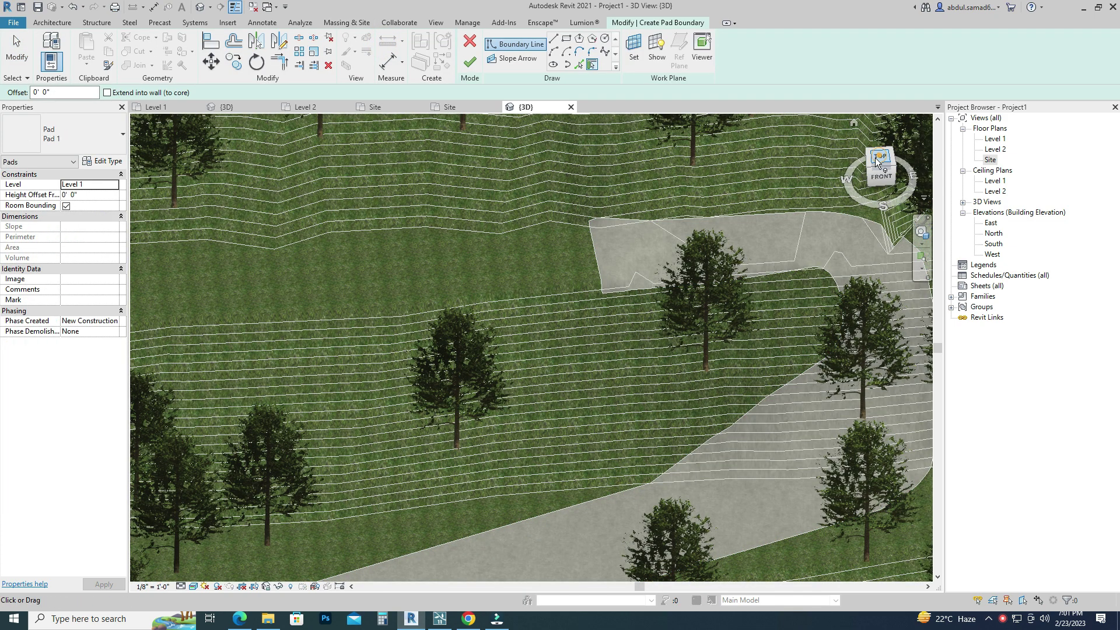
left_click(876, 161)
scroll(589, 267, "up", 3)
scroll(542, 288, "up", 3)
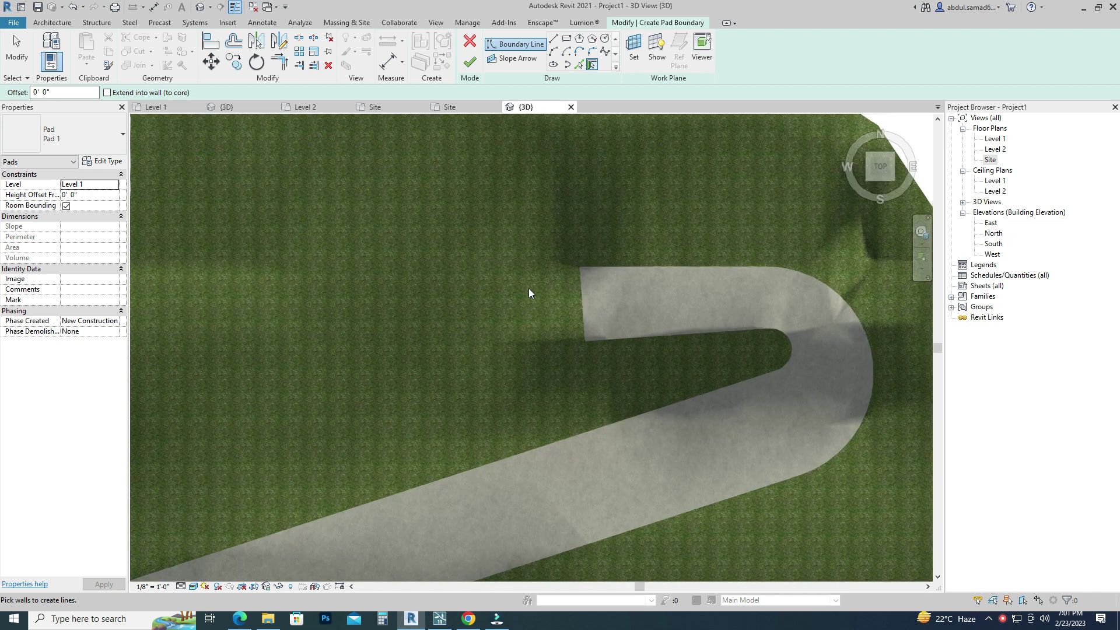
left_click(566, 41)
scroll(487, 288, "up", 2)
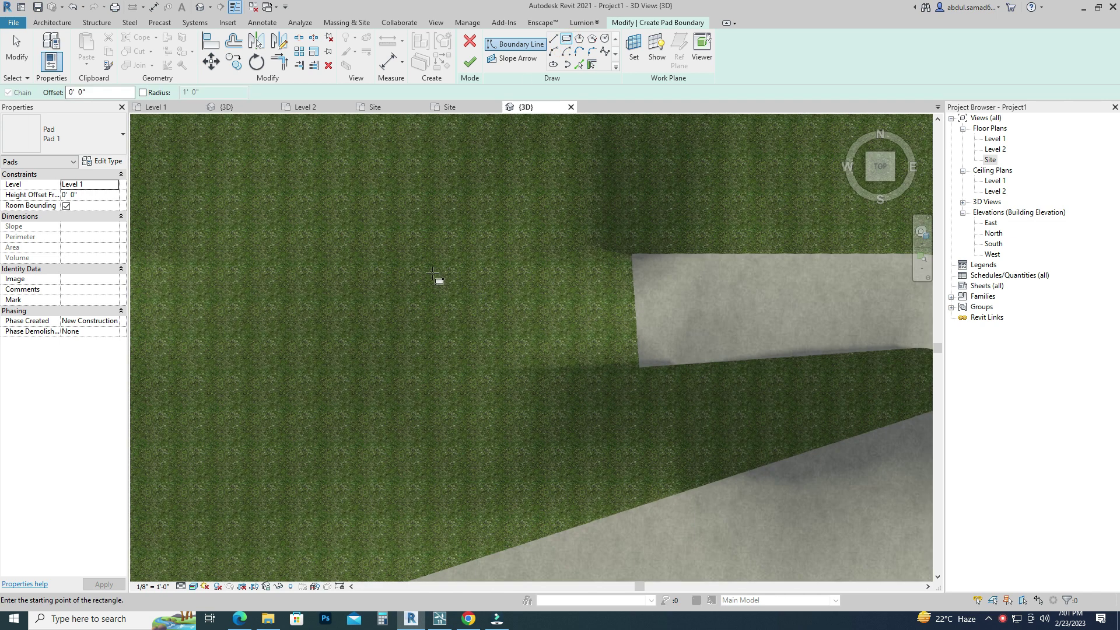
Sketch the 238 SF rectangular pad beside the road's upper end and finish it
left_click(272, 266)
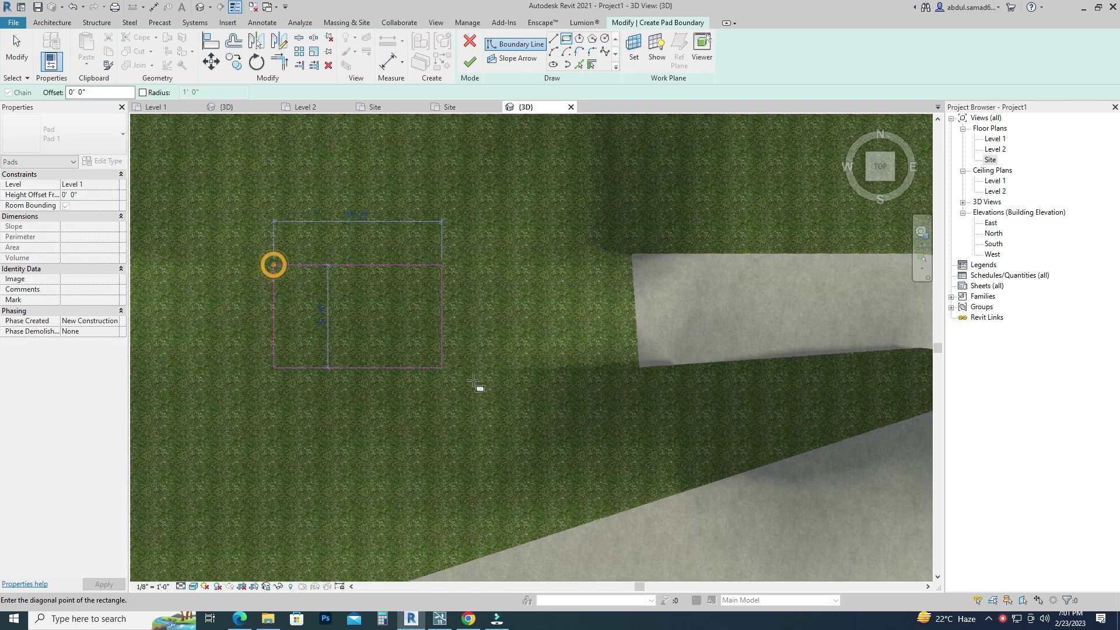
left_click(577, 357)
right_click(569, 195)
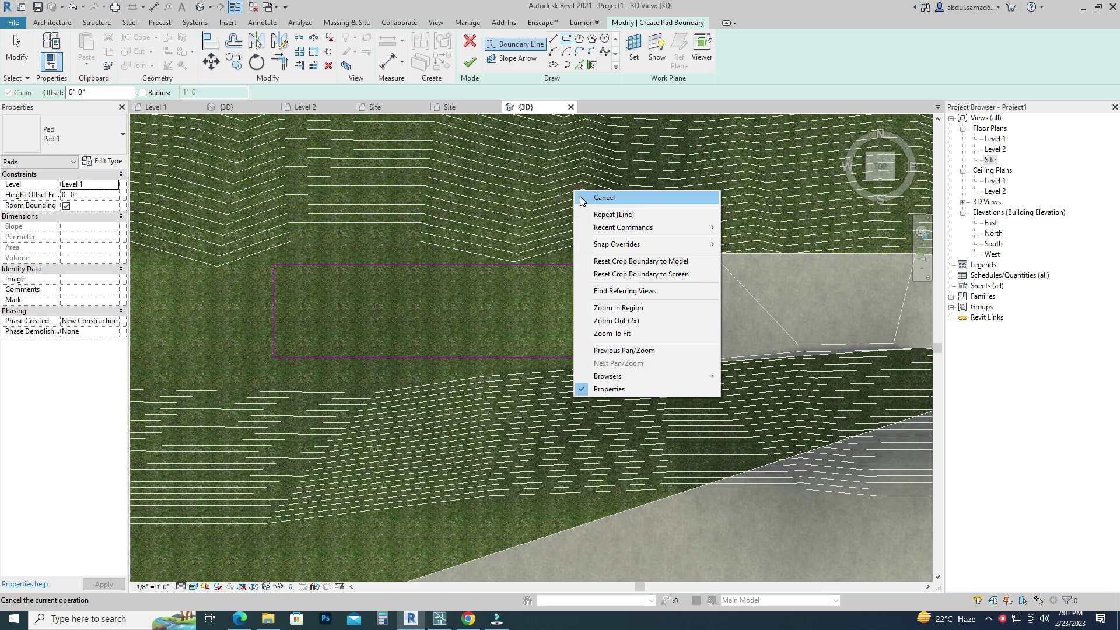
left_click(586, 202)
left_click(470, 60)
scroll(601, 233, "down", 2)
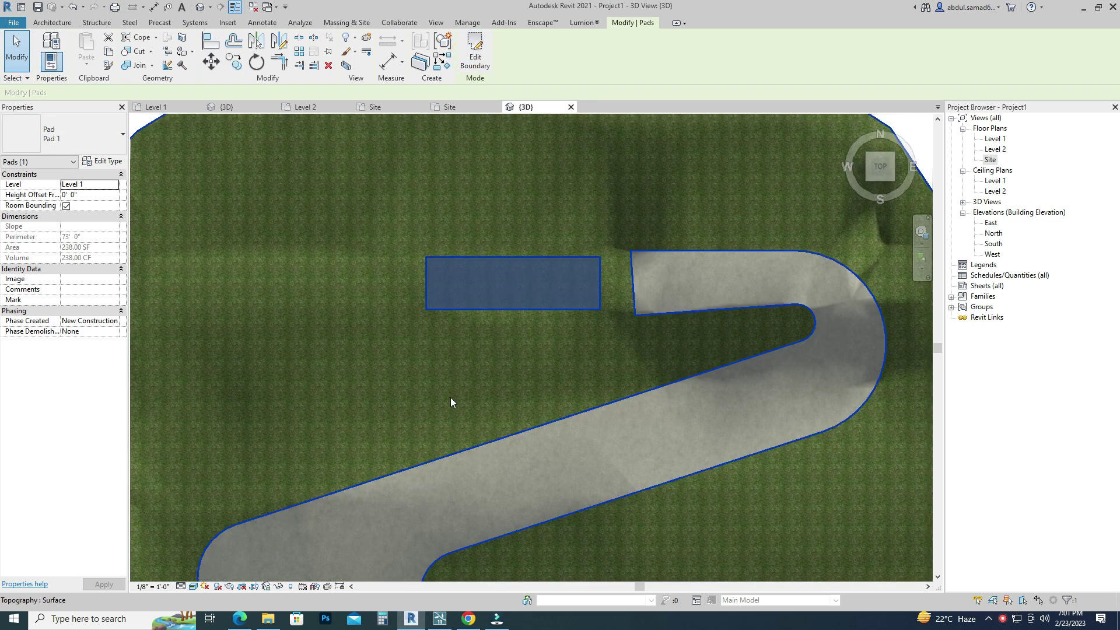
left_click(450, 391)
scroll(557, 280, "down", 3)
left_click(825, 350)
Select Pad 1 and set its Height Offset From Level to 75' 0"
mouse_move(824, 350)
middle_mouse_down("shift")
mouse_move(168, 529)
mouse_move(237, 492)
mouse_move(442, 577)
middle_mouse_up("shift")
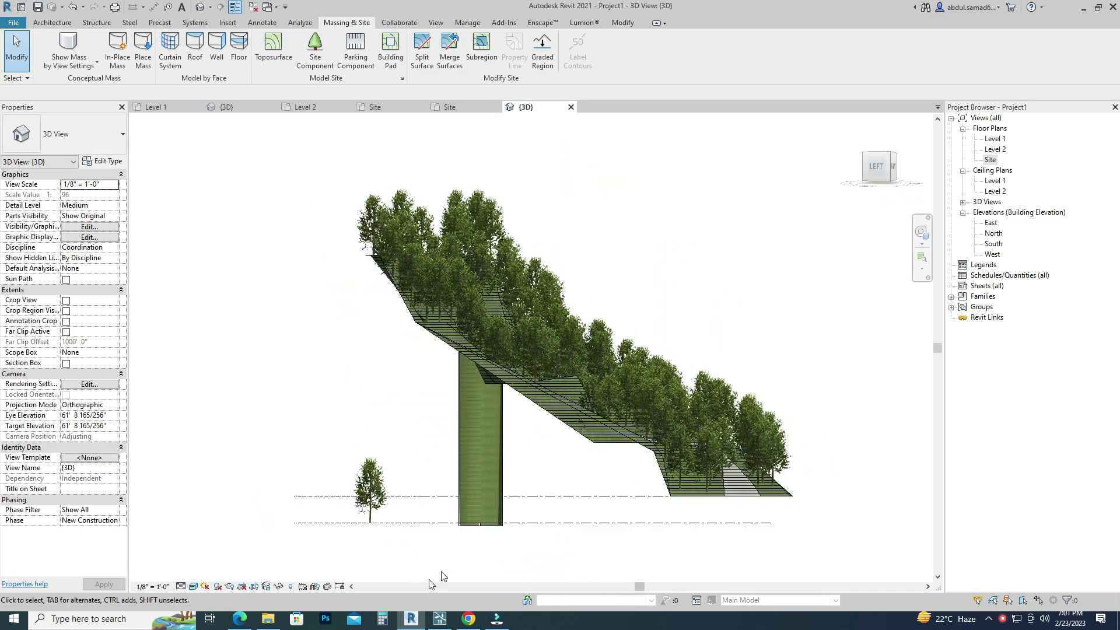
left_click(471, 524)
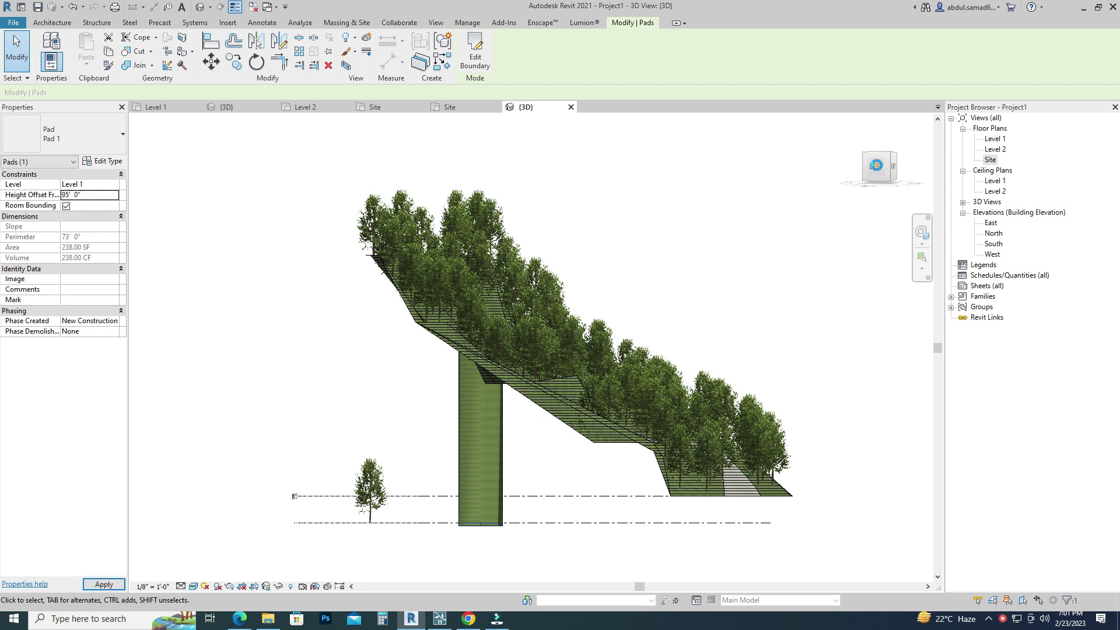
left_click(874, 174)
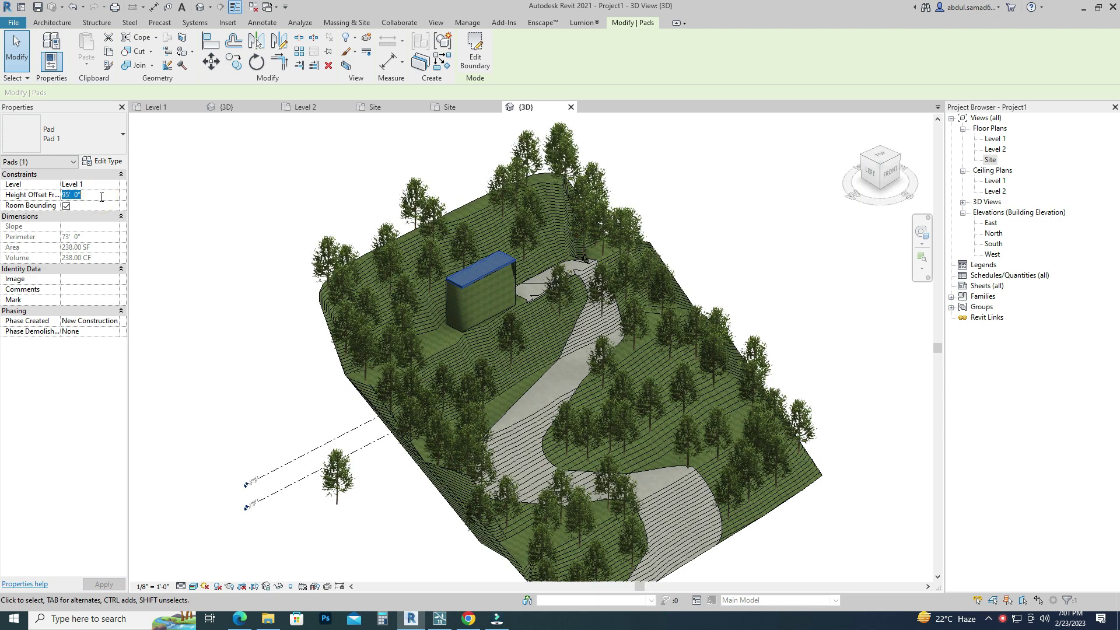
scroll(492, 266, "up", 5)
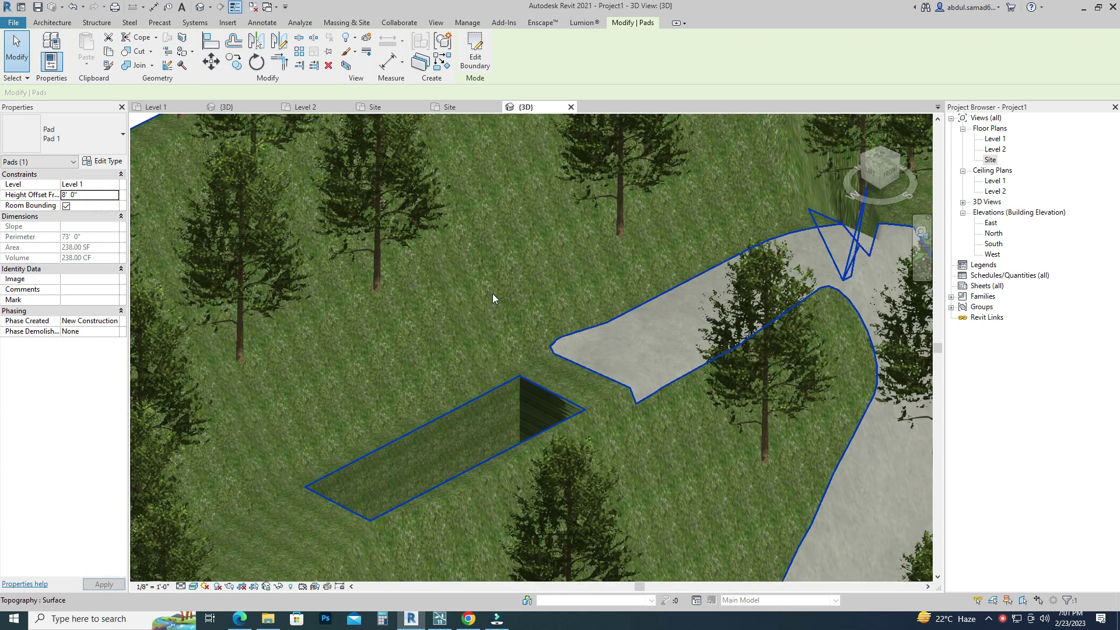
left_click(95, 194)
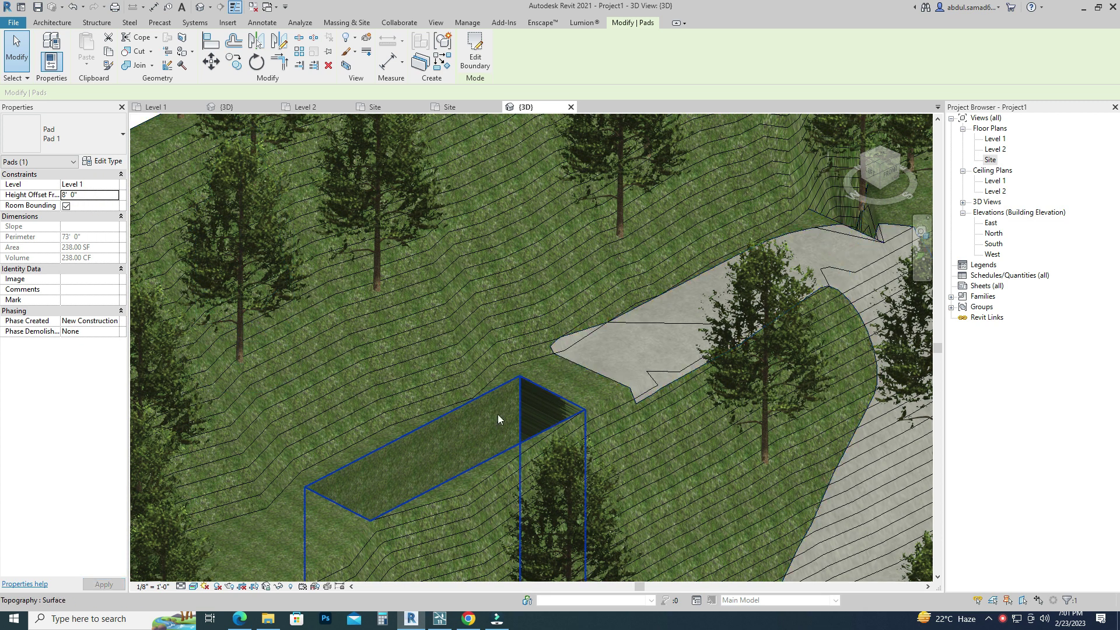
left_click(93, 194)
type("75")
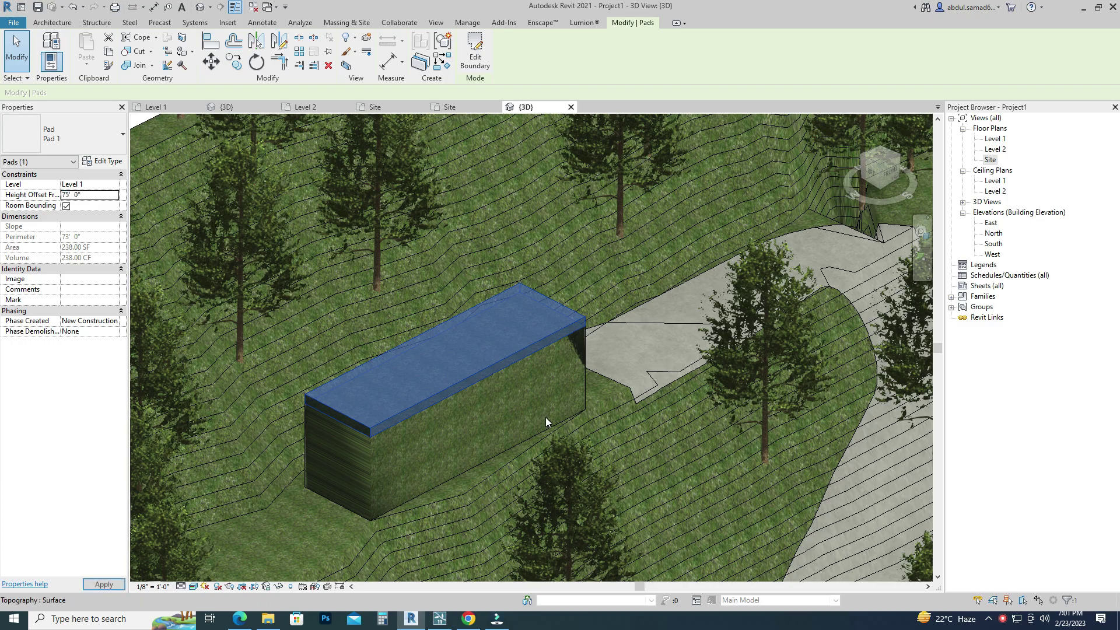
left_click(880, 156)
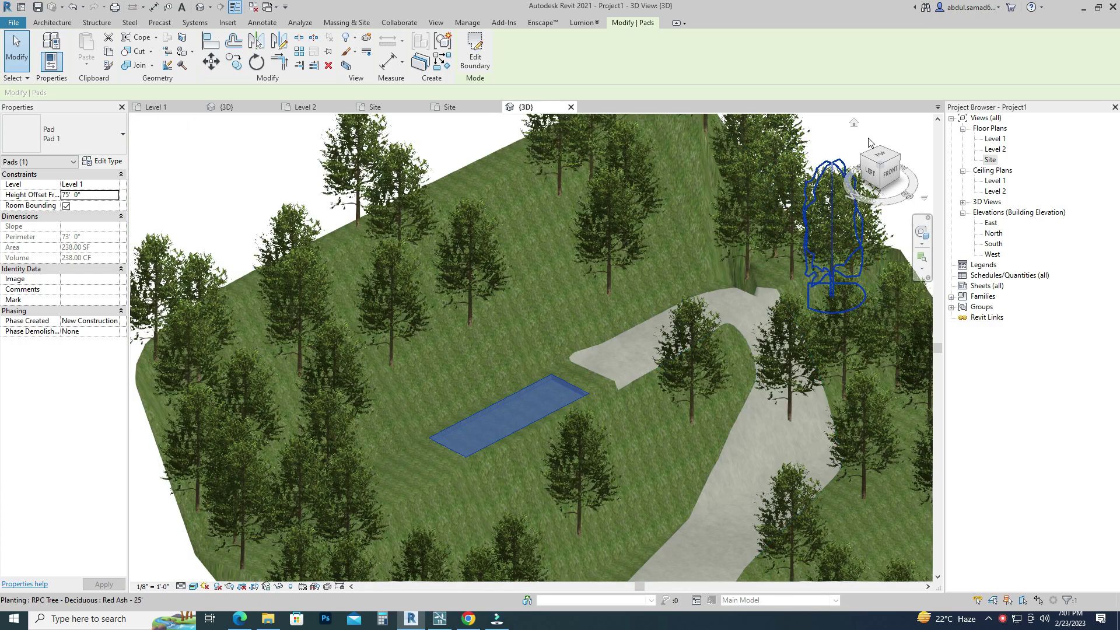
scroll(513, 280, "down", 3)
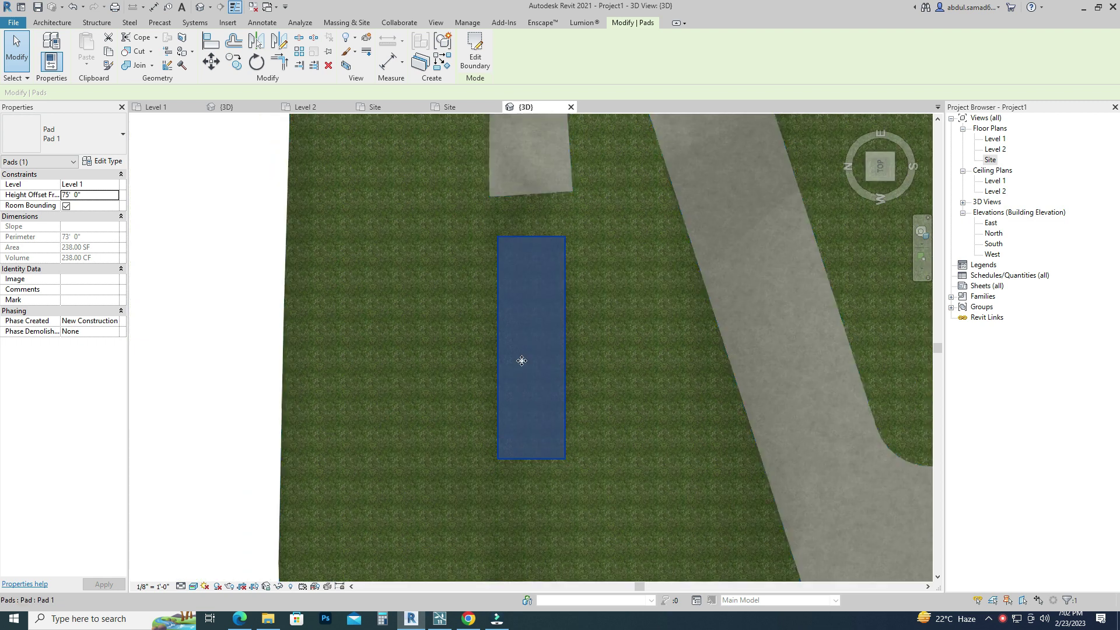
Draw a rectangle of 10' 0" Generic - 8" walls on top of the raised pad
left_click(209, 243)
left_click(52, 22)
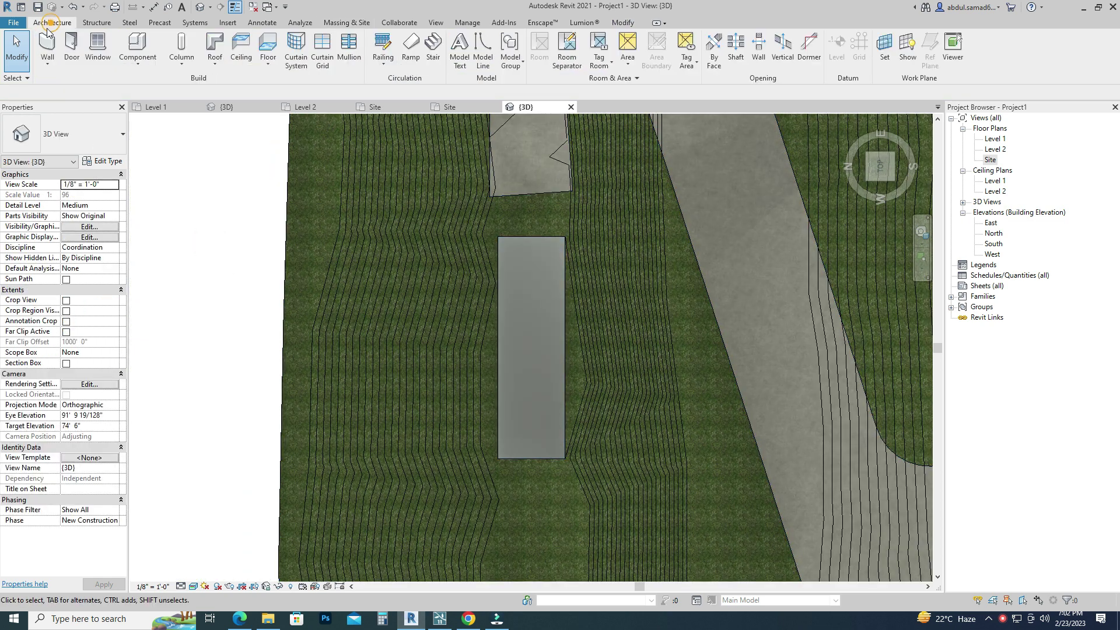
left_click(50, 46)
scroll(525, 292, "up", 2)
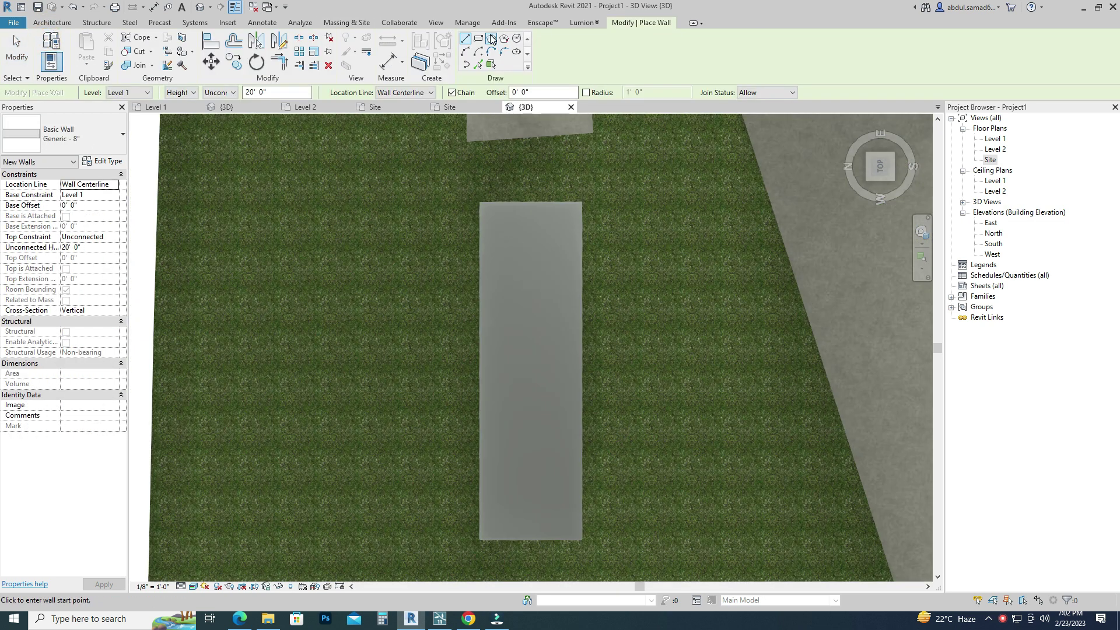
left_click(478, 39)
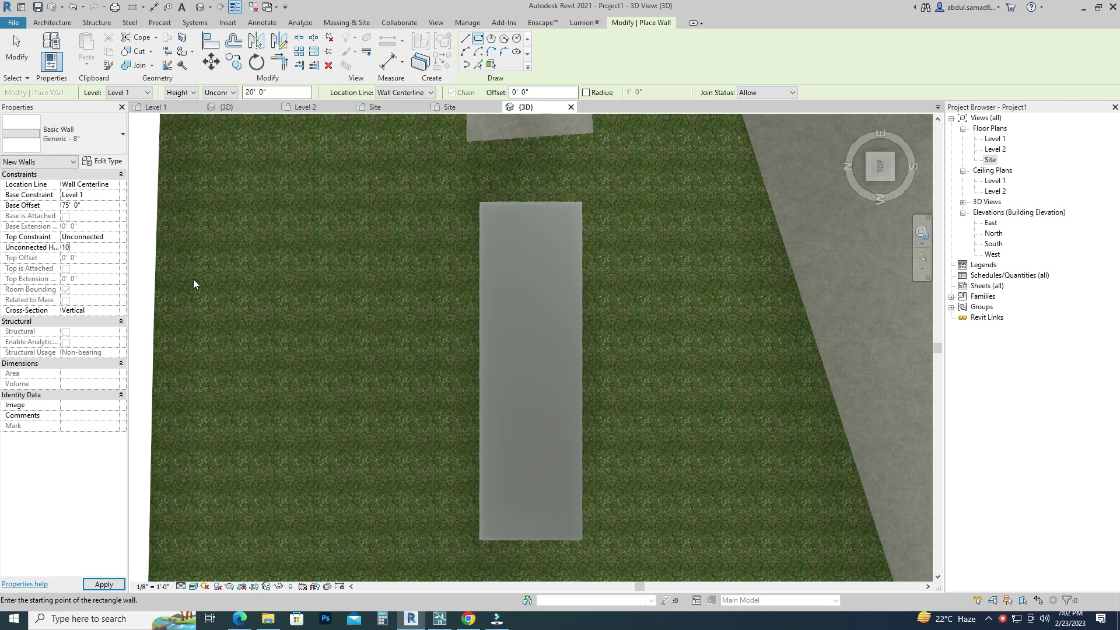
left_click(553, 291)
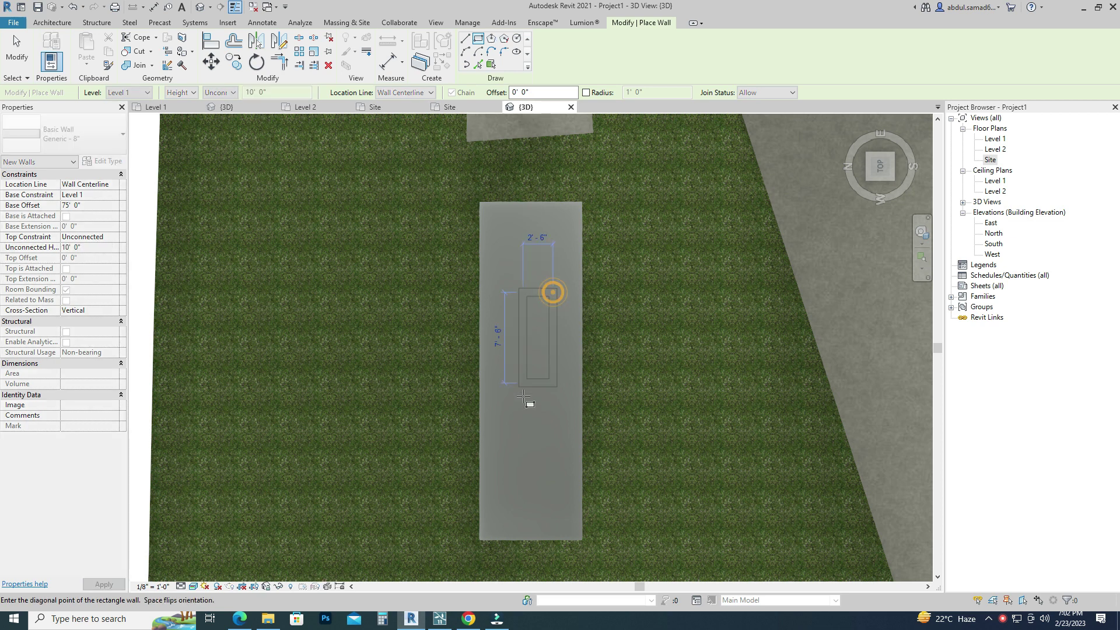
left_click(500, 426)
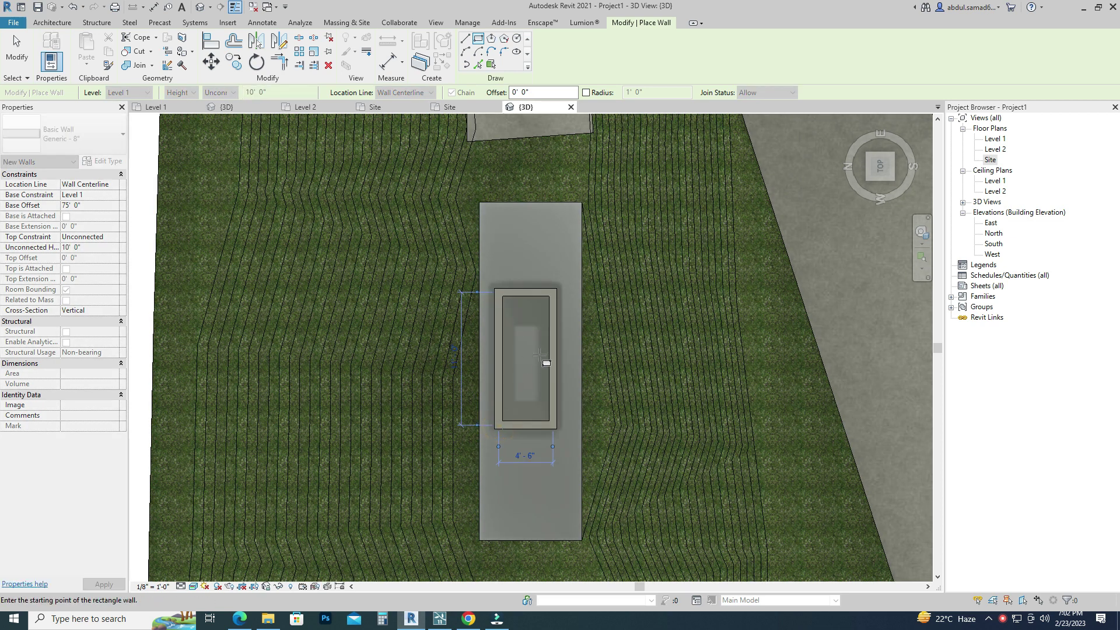
key("Escape")
key("Escape")
Inspect the new walls from an oblique angle, then return to a north-up top view
left_click(554, 353)
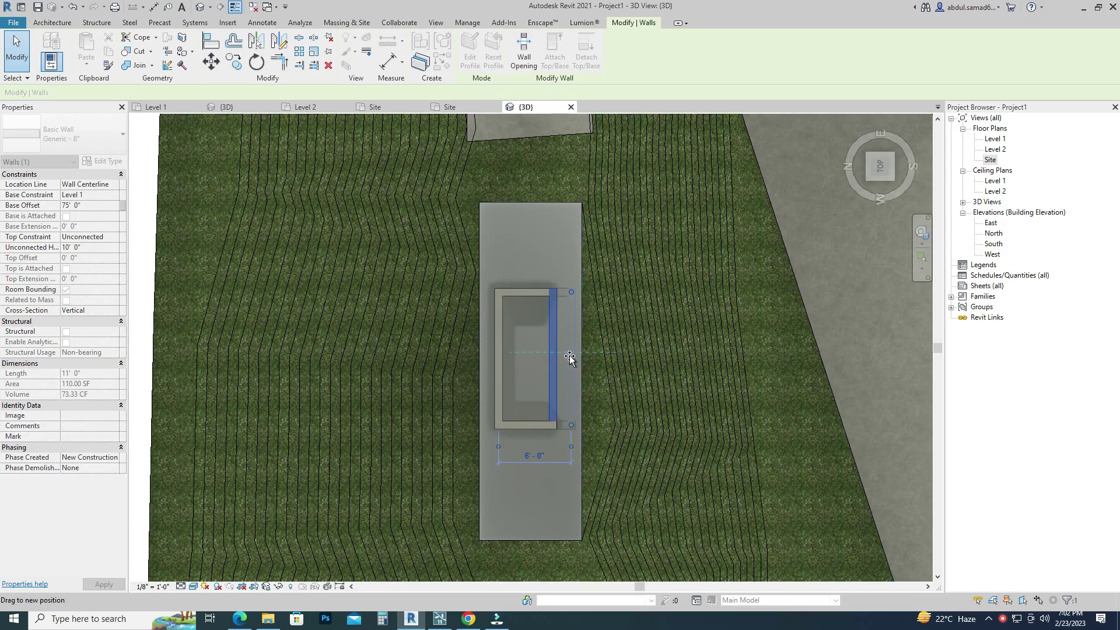
scroll(575, 356, "down", 3)
mouse_move(692, 232)
middle_mouse_down("shift")
mouse_move(789, 120)
mouse_move(877, 505)
middle_mouse_up("shift")
key("Escape")
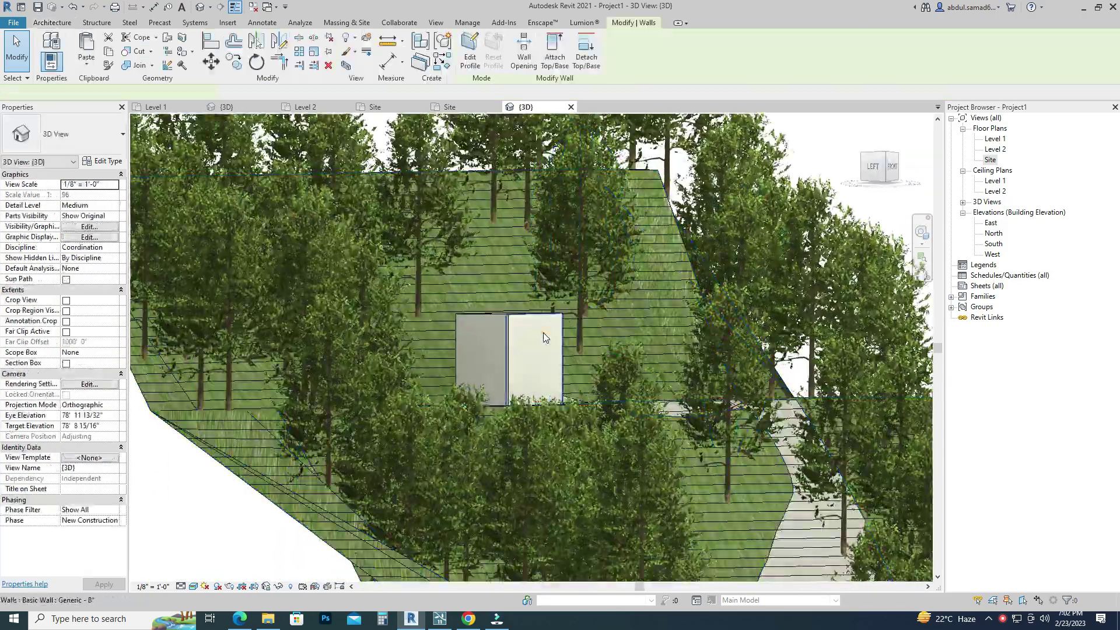
left_click(543, 333)
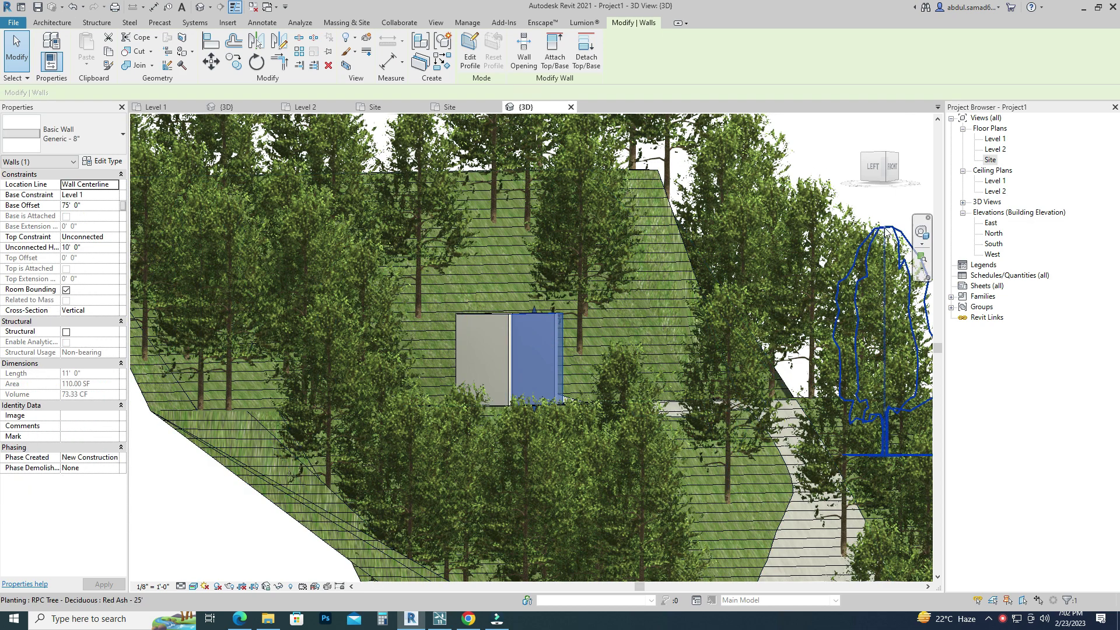
key("Escape")
middle_click_drag(892, 274, 783, 255, "shift")
left_click(880, 165)
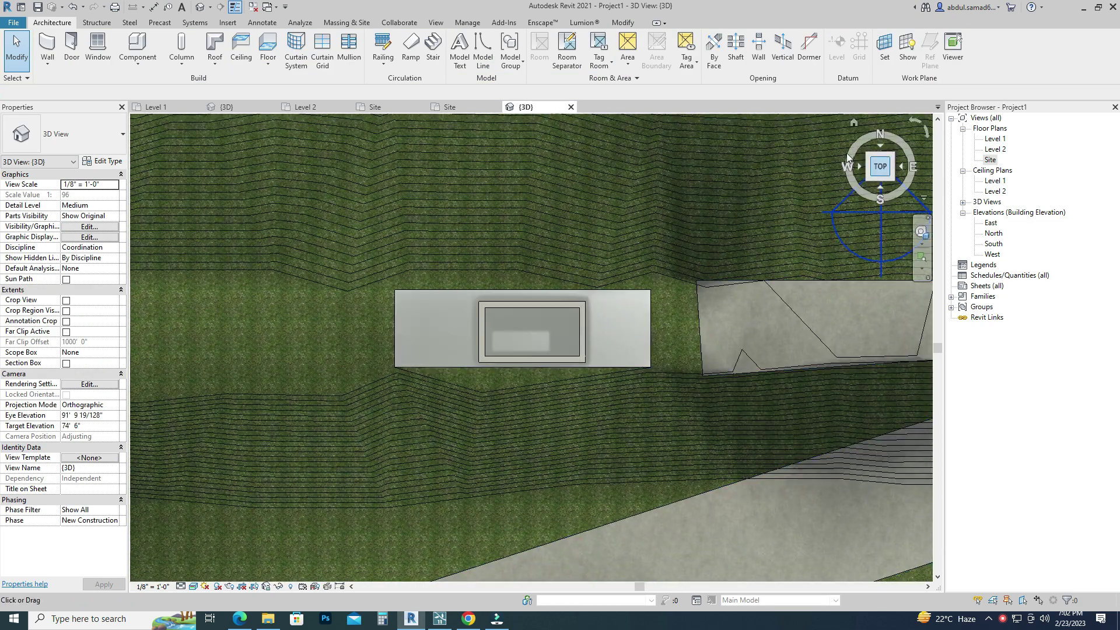
Start a Roof by Footprint on Level 2
left_click(233, 46)
key("Escape")
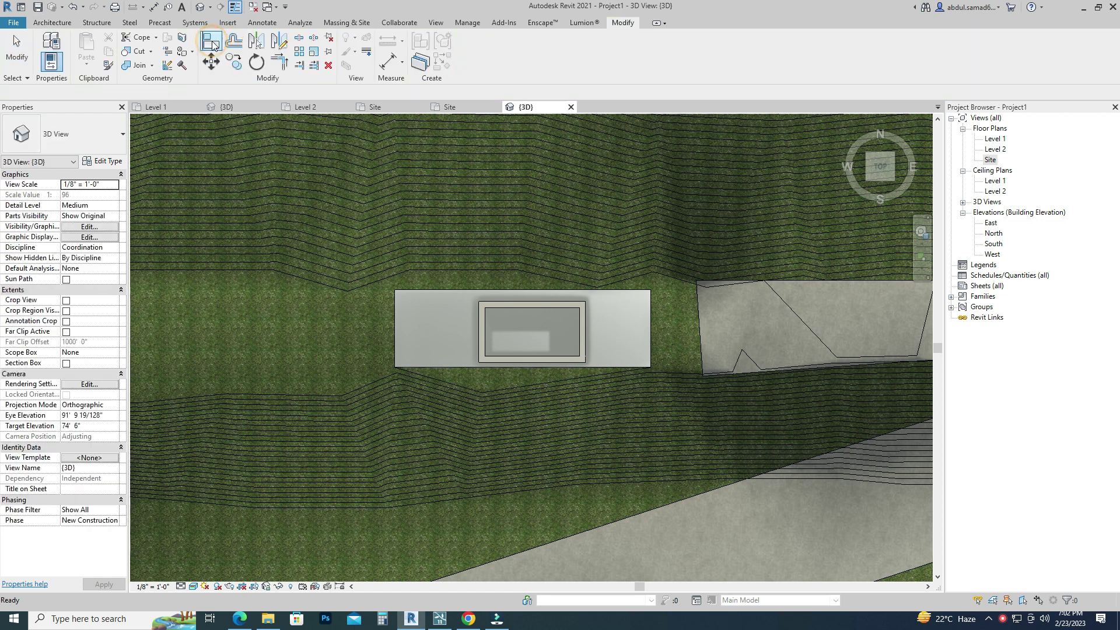
left_click(63, 26)
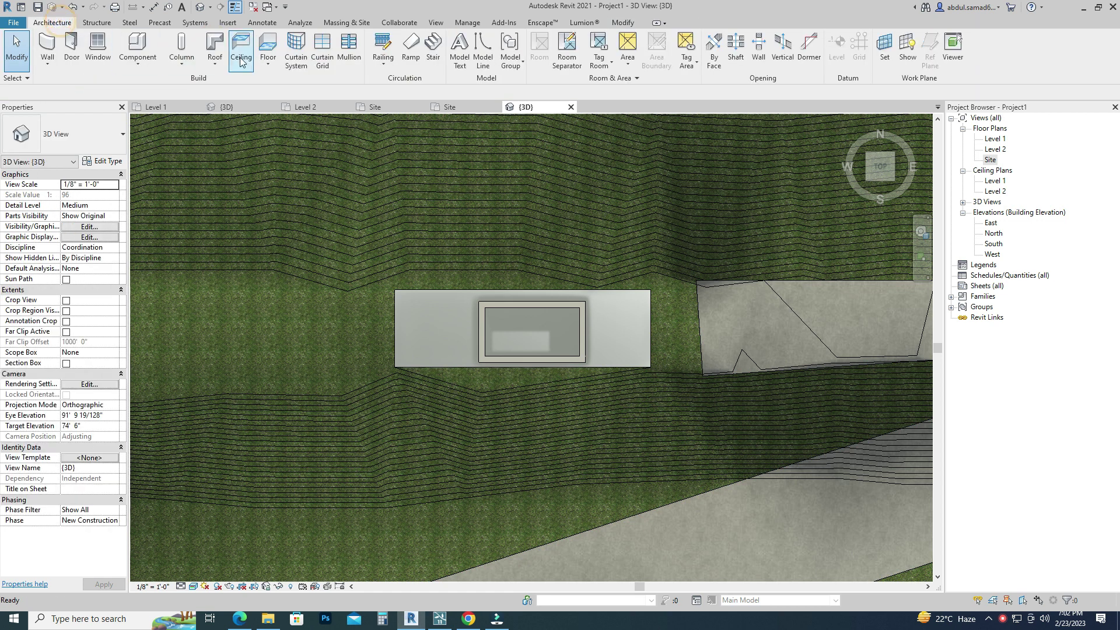
left_click(215, 41)
left_click(553, 337)
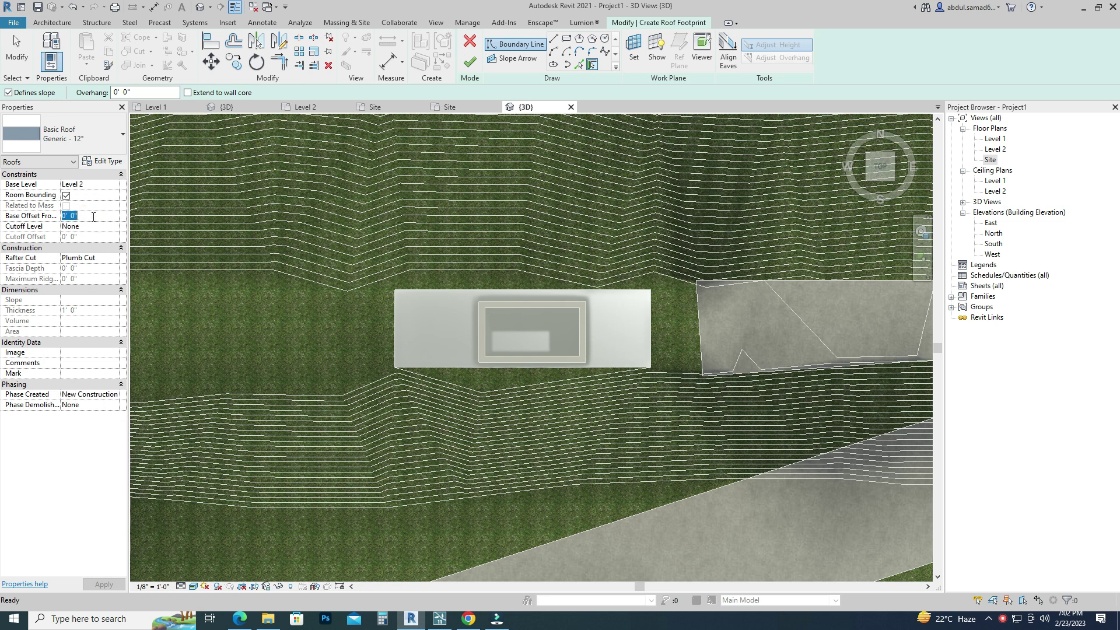
Sketch a rectangular roof footprint over the cabin, stretching its edges past the walls
scroll(560, 271, "up", 2)
left_click(567, 39)
left_click(434, 315)
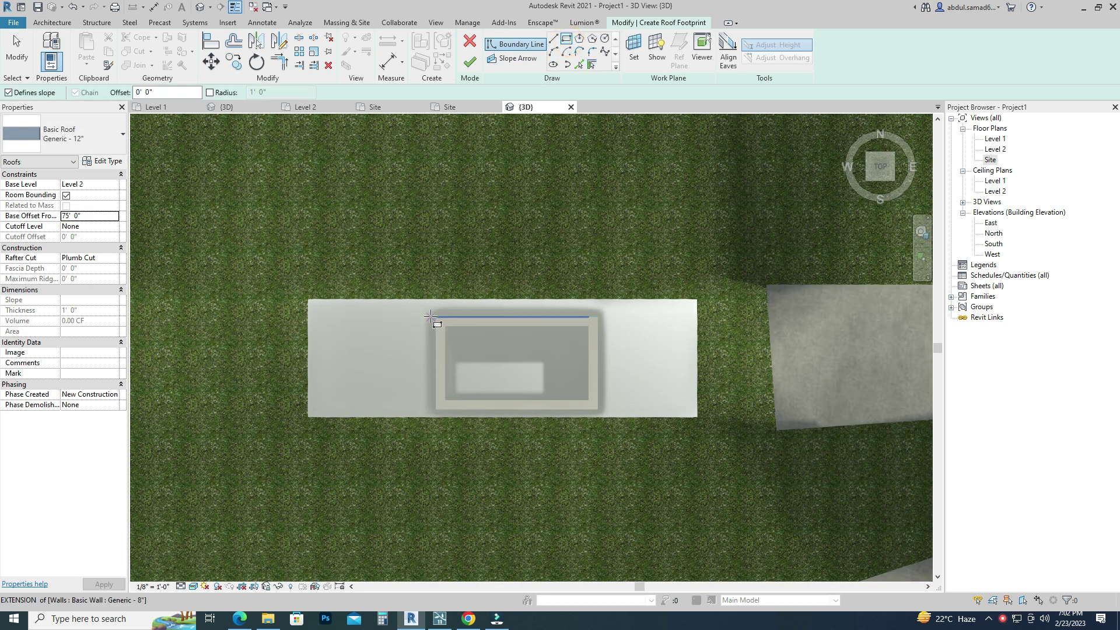
left_click(598, 408)
key("Escape")
left_click_drag(600, 355, 620, 357)
left_click_drag(586, 316, 586, 299)
left_click_drag(520, 409, 520, 421)
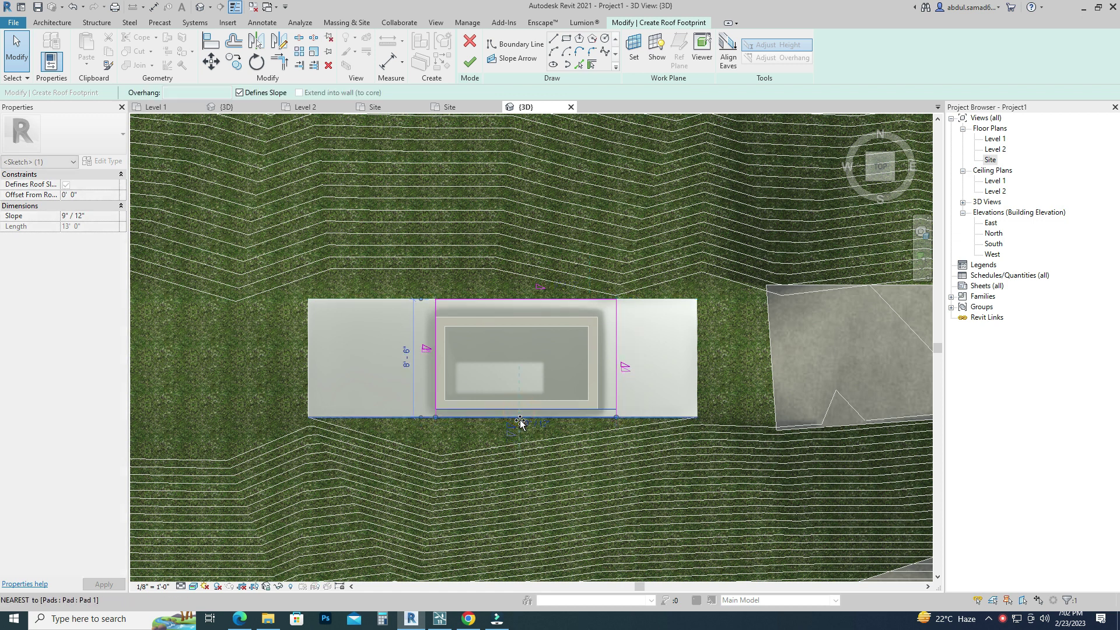
left_click_drag(436, 373, 419, 373)
left_click(655, 257)
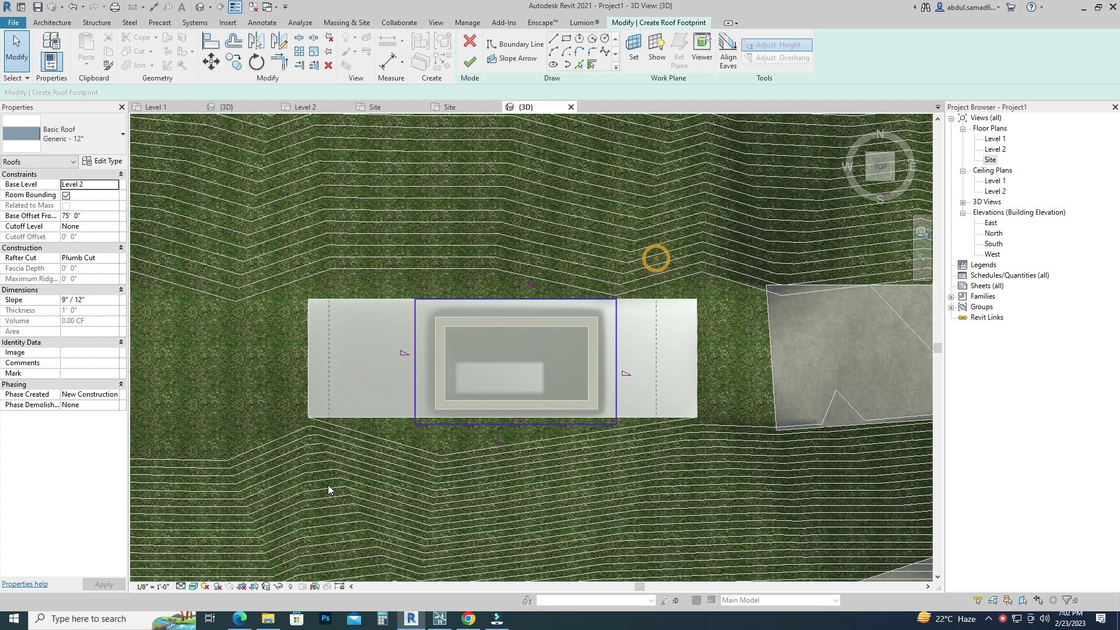
Make the long edges define a 9"/12" slope, finish the roof, and set Base Offset 70' 0"
key("ctrl+Left")
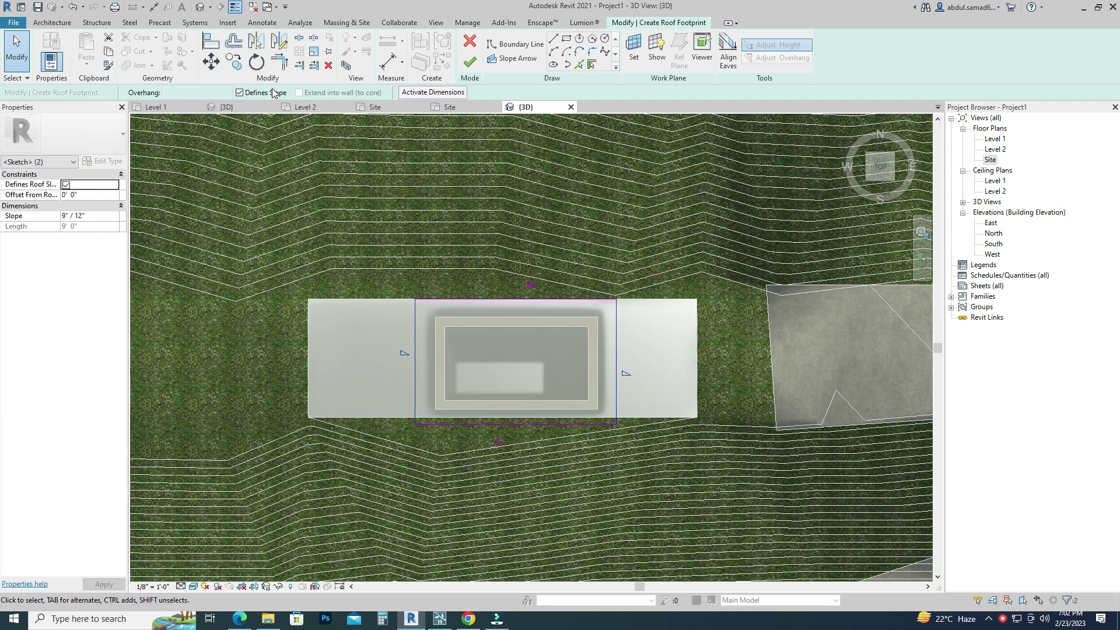
left_click(467, 66)
left_click(641, 307)
left_click(875, 184)
type("7' 0\"")
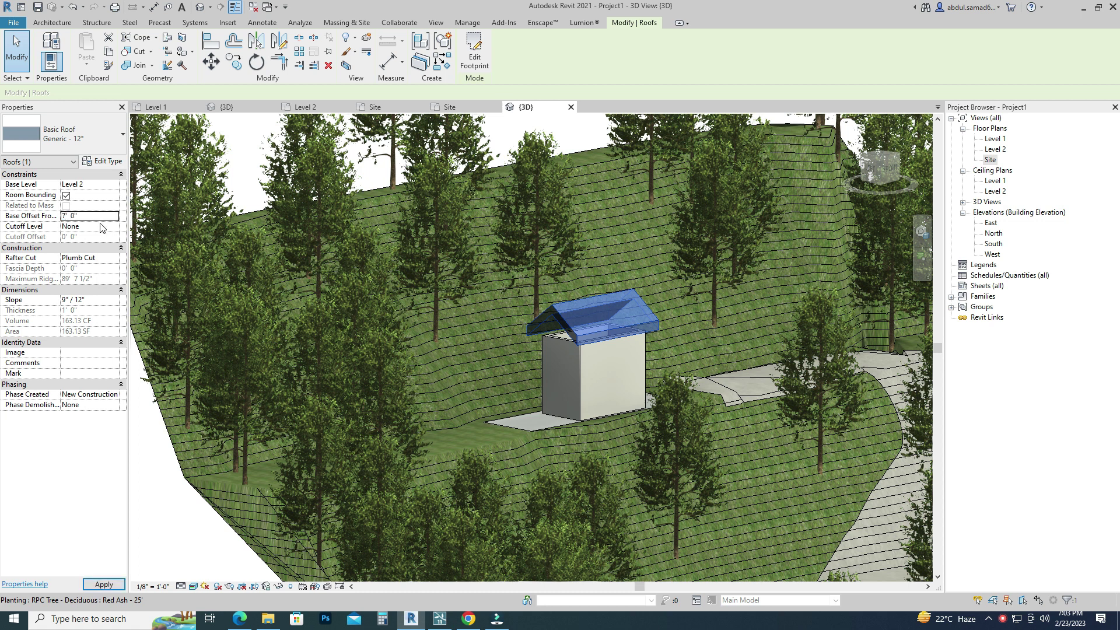
key("Return")
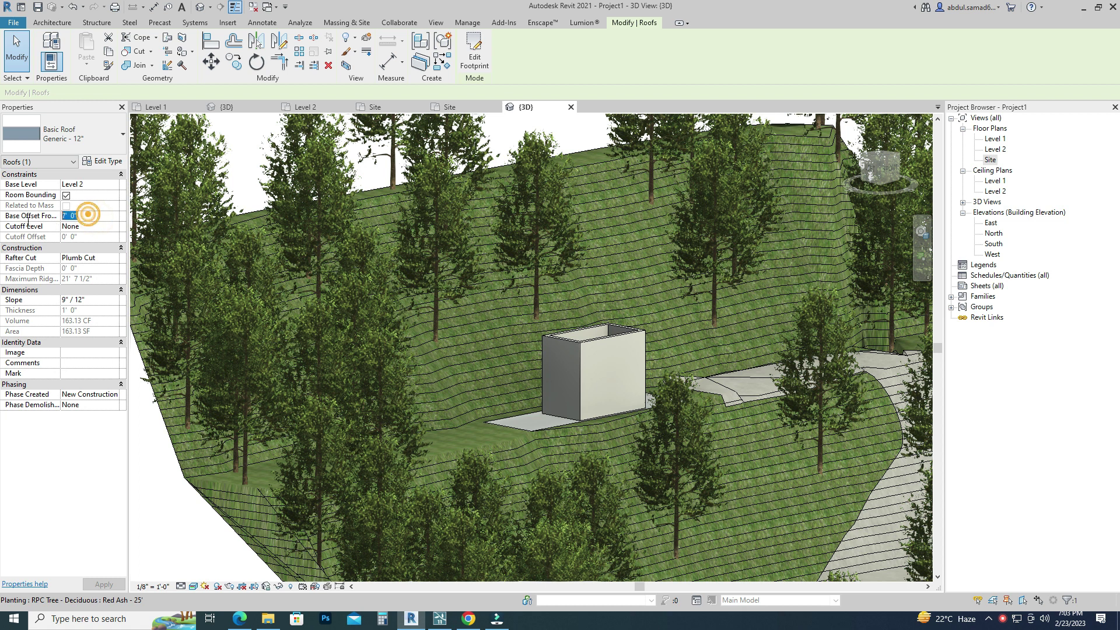
type("7")
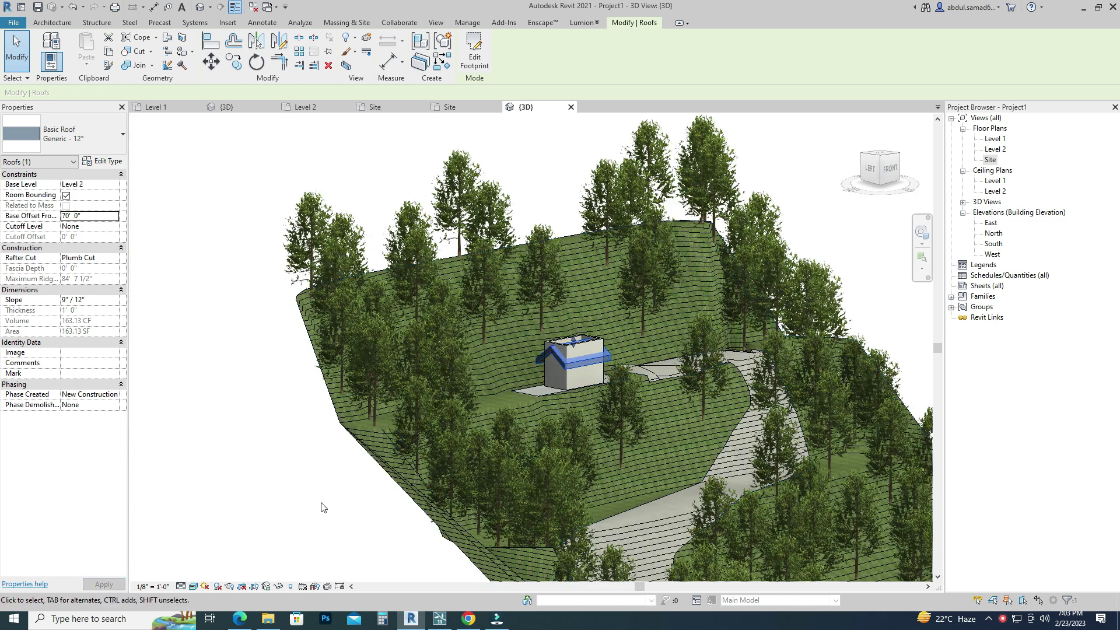
key("Escape")
Attach the tops of all four cabin walls to the roof
left_click(596, 365)
scroll(596, 366, "up", 2)
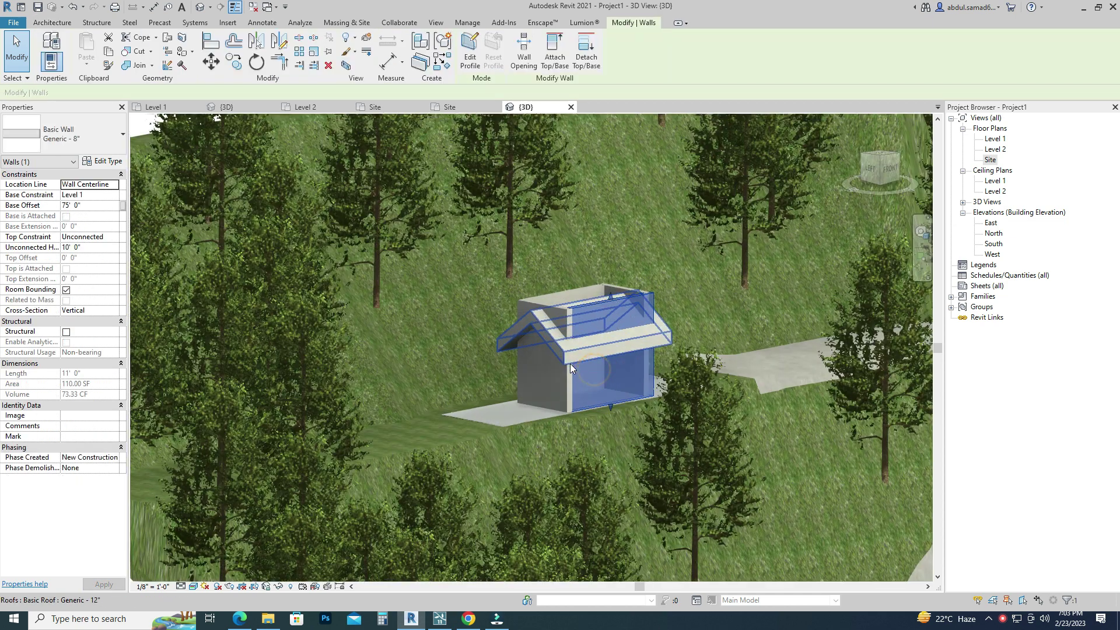
left_click(593, 290, "ctrl")
left_click(543, 373, "ctrl")
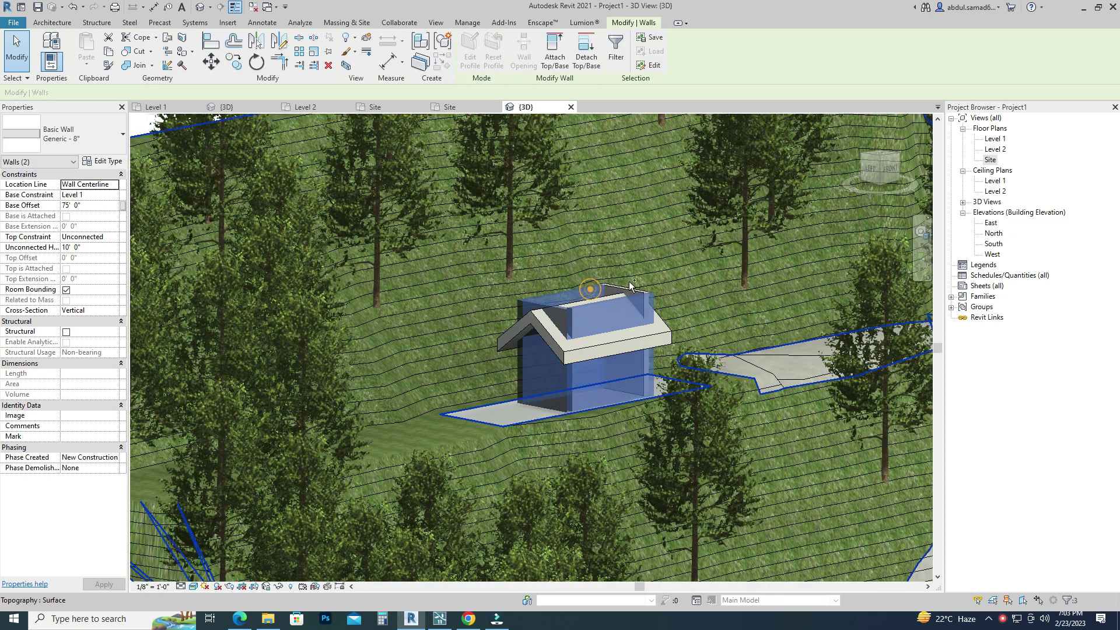
left_click(627, 298, "ctrl")
left_click(559, 56)
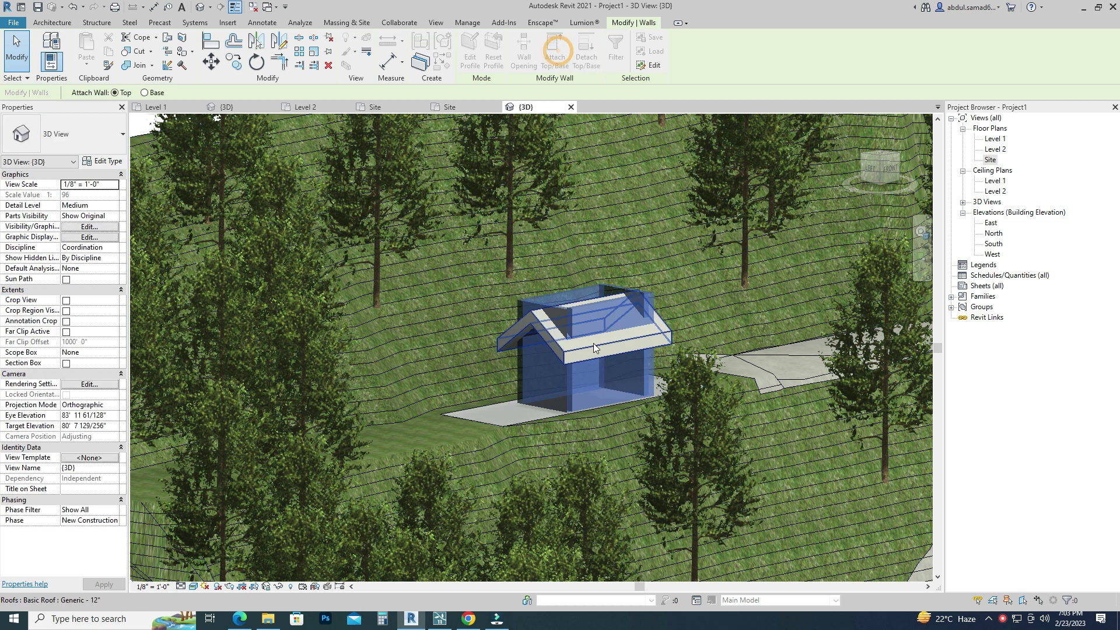
left_click(586, 327)
Set the roof type's structure layer thickness to 5"
left_click(103, 161)
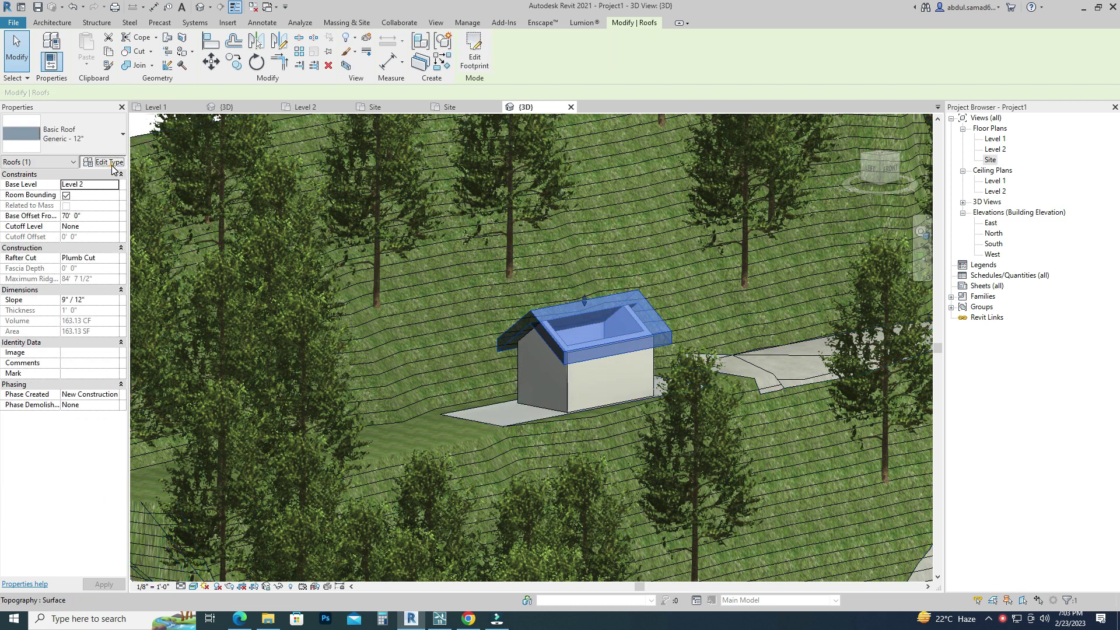
left_click(319, 292)
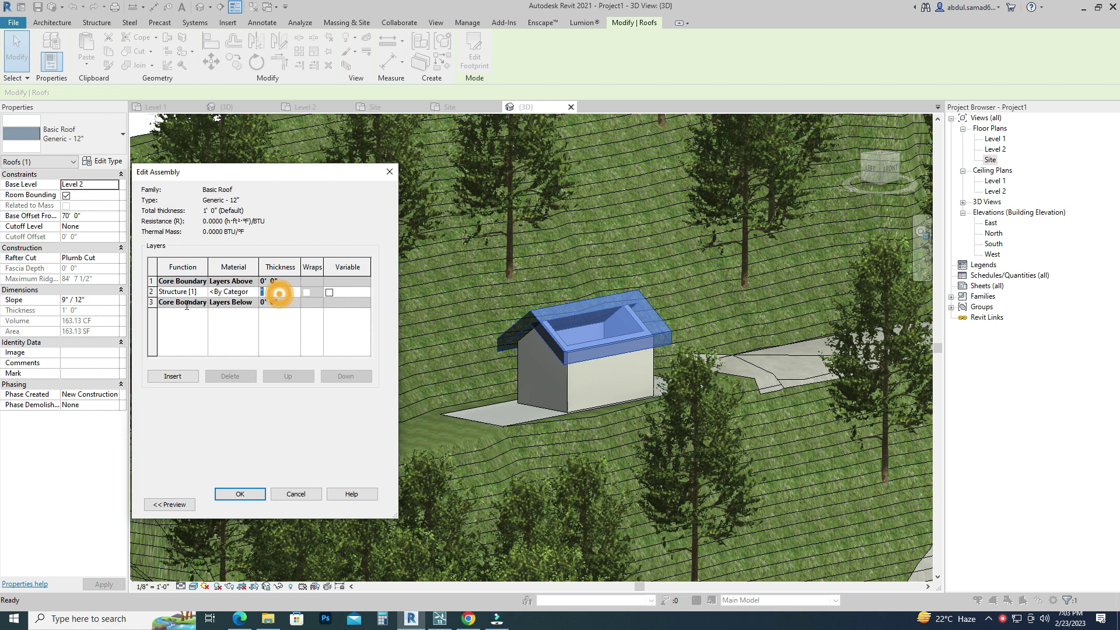
left_click(252, 495)
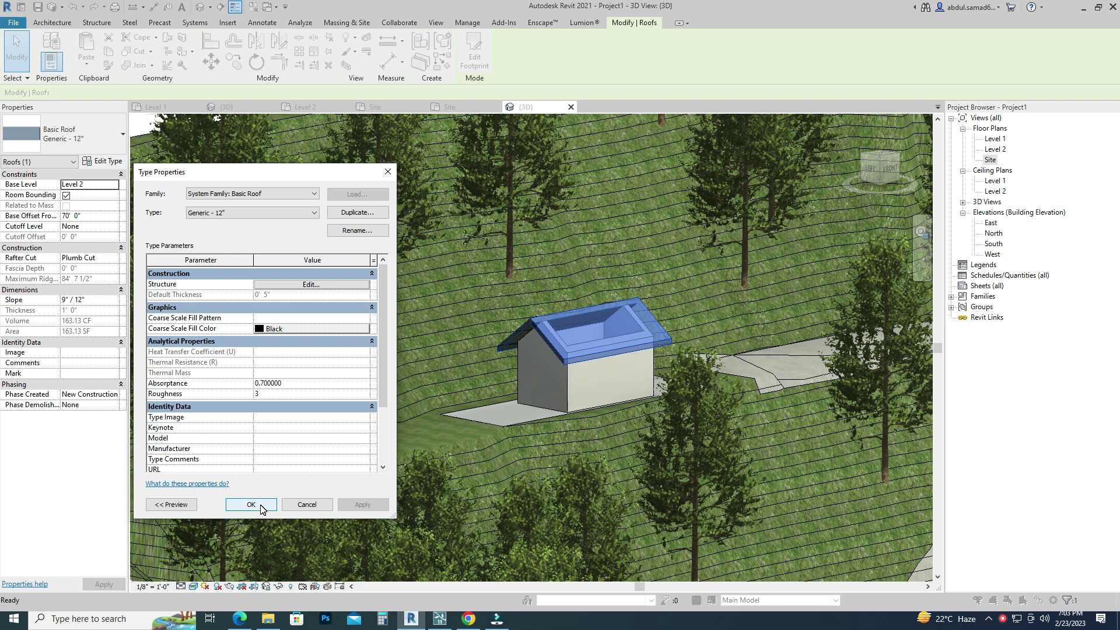
left_click(250, 504)
left_click(596, 382)
scroll(596, 382, "up", 2)
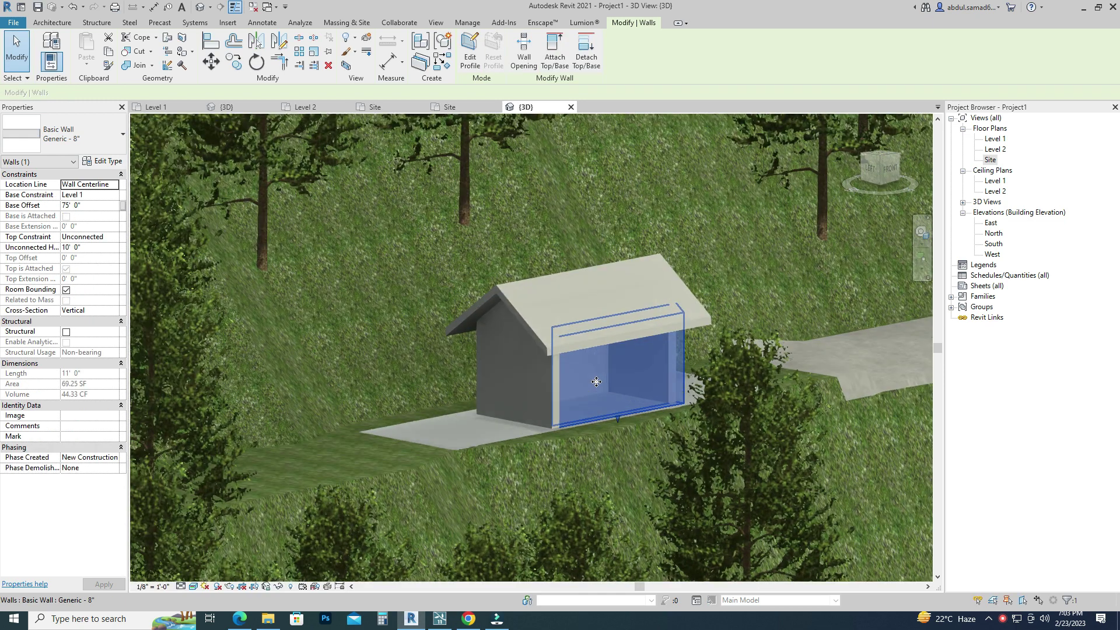
Change the front and left side walls to Curtain Wall: Storefront
left_click(82, 135)
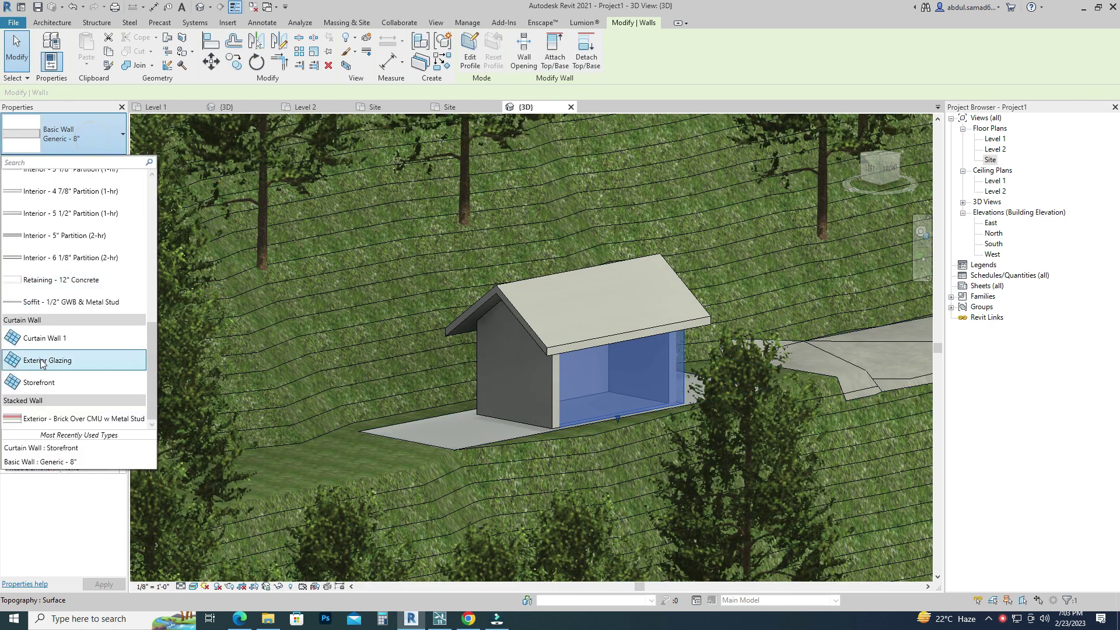
left_click(59, 383)
left_click(501, 358)
left_click(81, 135)
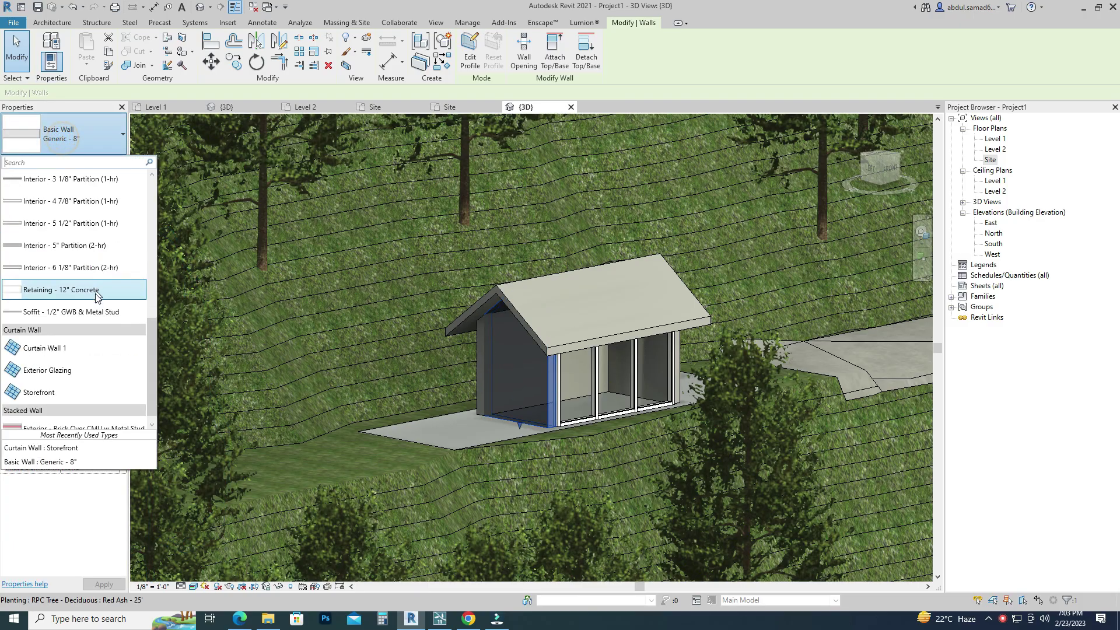
left_click(39, 392)
scroll(639, 370, "down", 2)
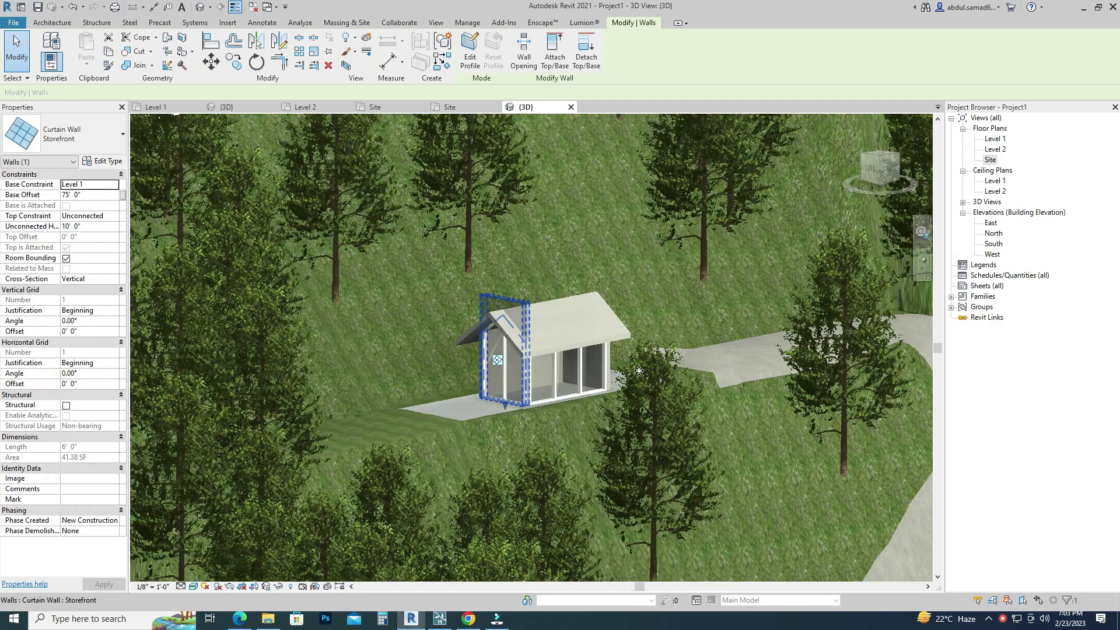
middle_click_drag(638, 371, 585, 394, "shift")
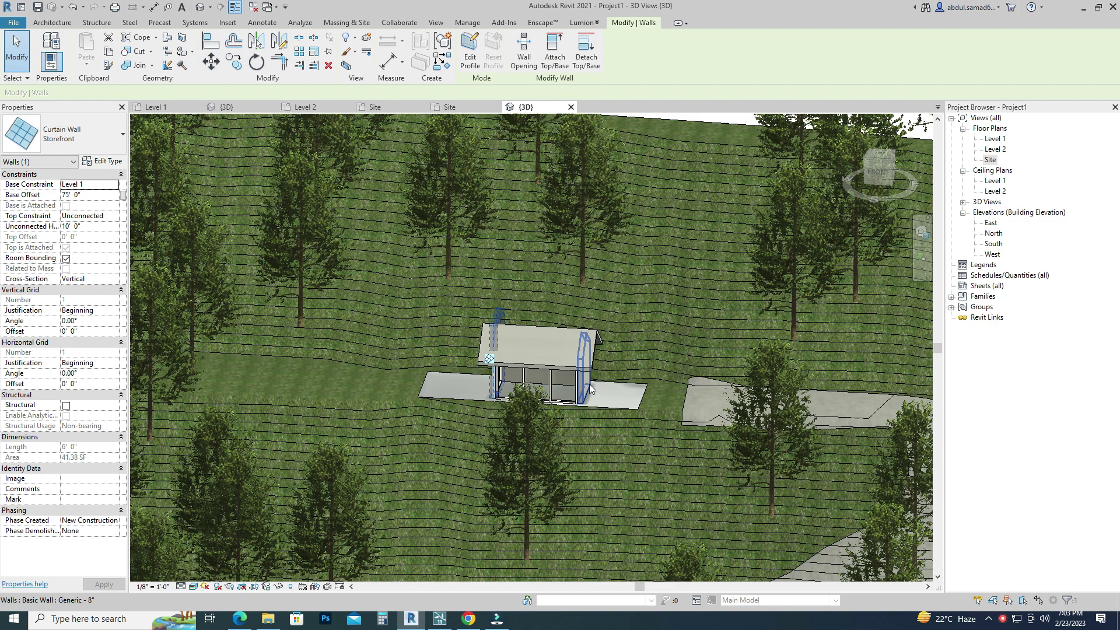
scroll(589, 384, "up", 4)
Change the remaining solid wall to Storefront and view the glazed cabin from above
left_click(581, 379)
left_click(82, 135)
scroll(97, 251, "down", 5)
left_click(75, 382)
scroll(574, 328, "down", 3)
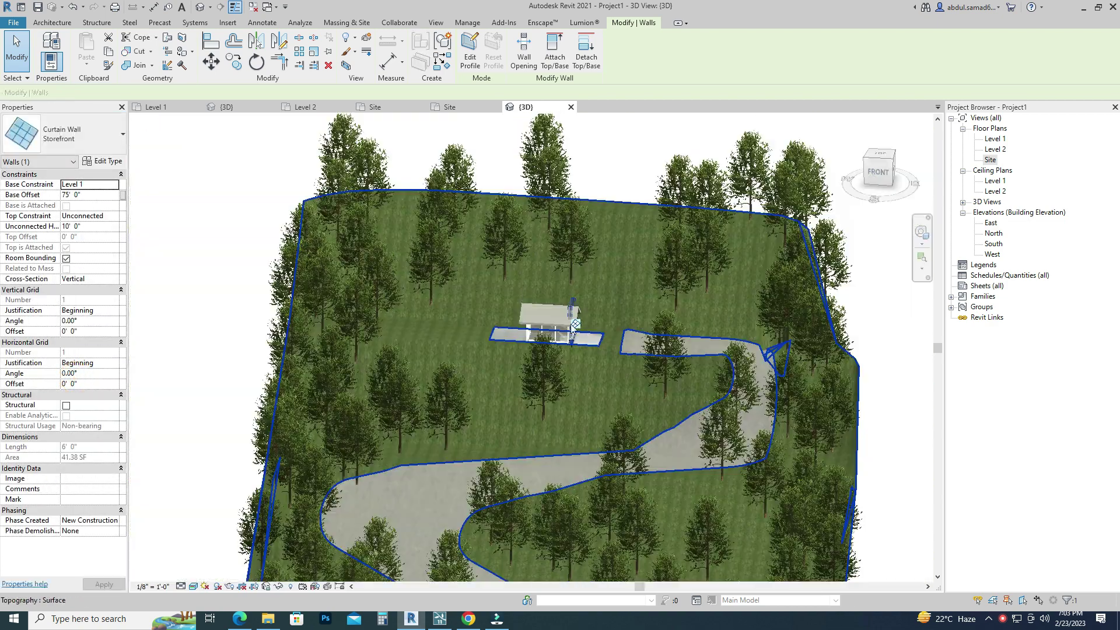
middle_click_drag(572, 327, 671, 332, "shift")
key("Escape")
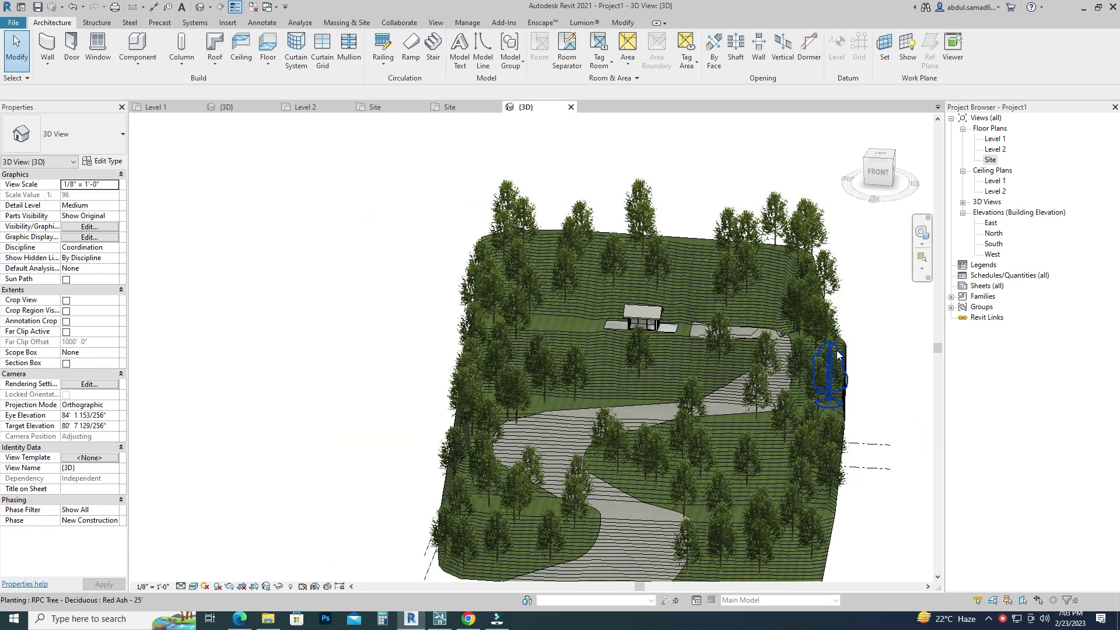
middle_click_drag(837, 350, 646, 373, "shift")
scroll(646, 373, "up", 3)
scroll(646, 373, "up", 2)
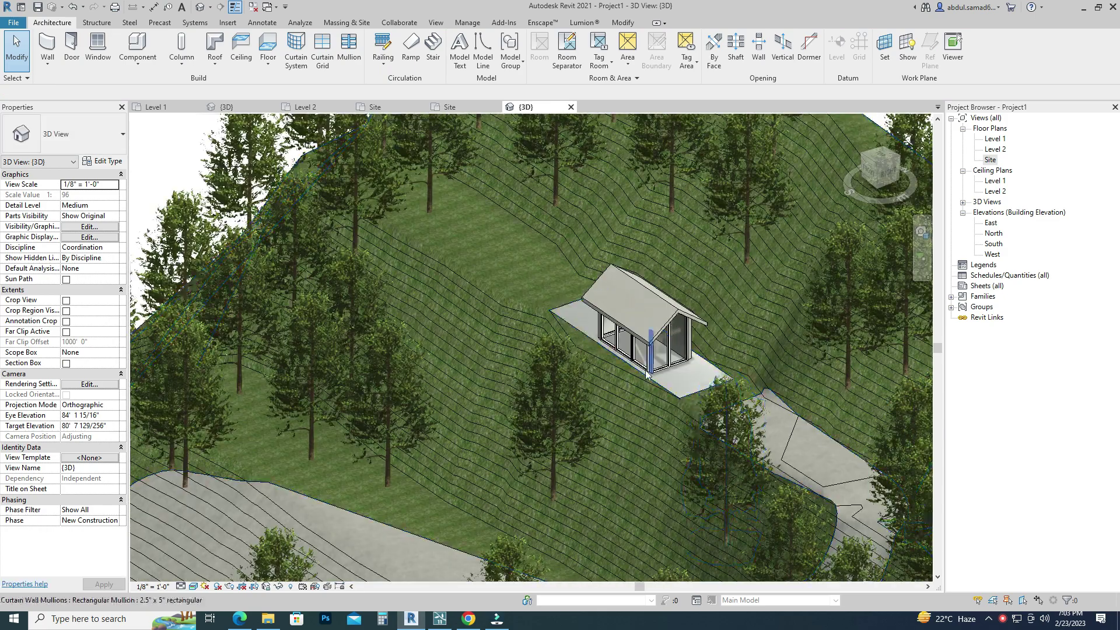
scroll(646, 373, "down", 2)
Start placing a component and browse the list of available component types
left_click(138, 42)
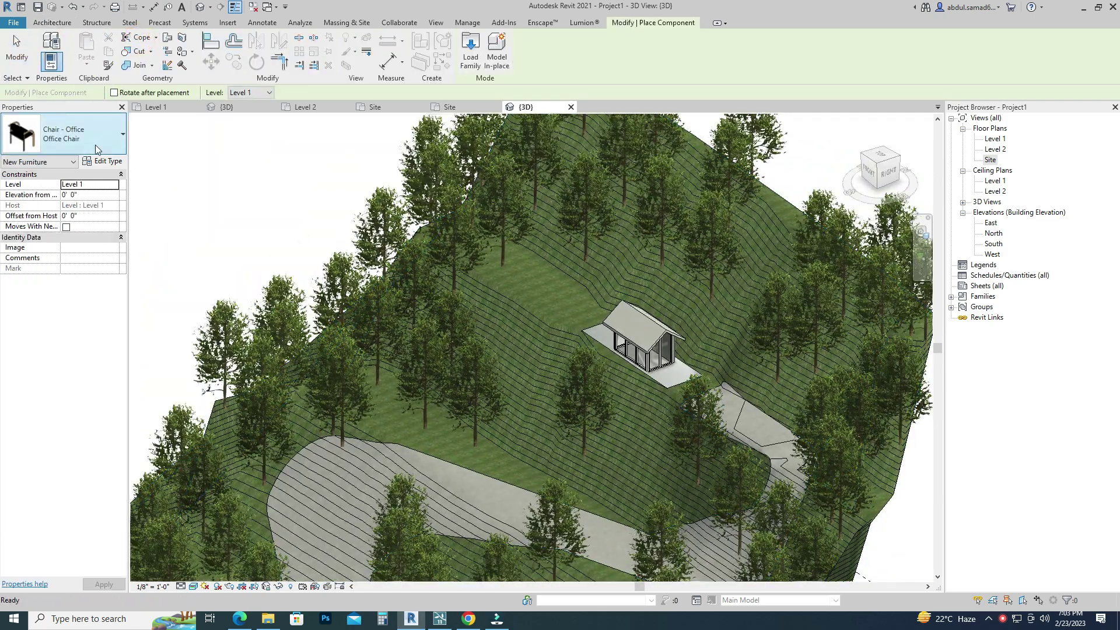
left_click(96, 145)
scroll(63, 278, "down", 3)
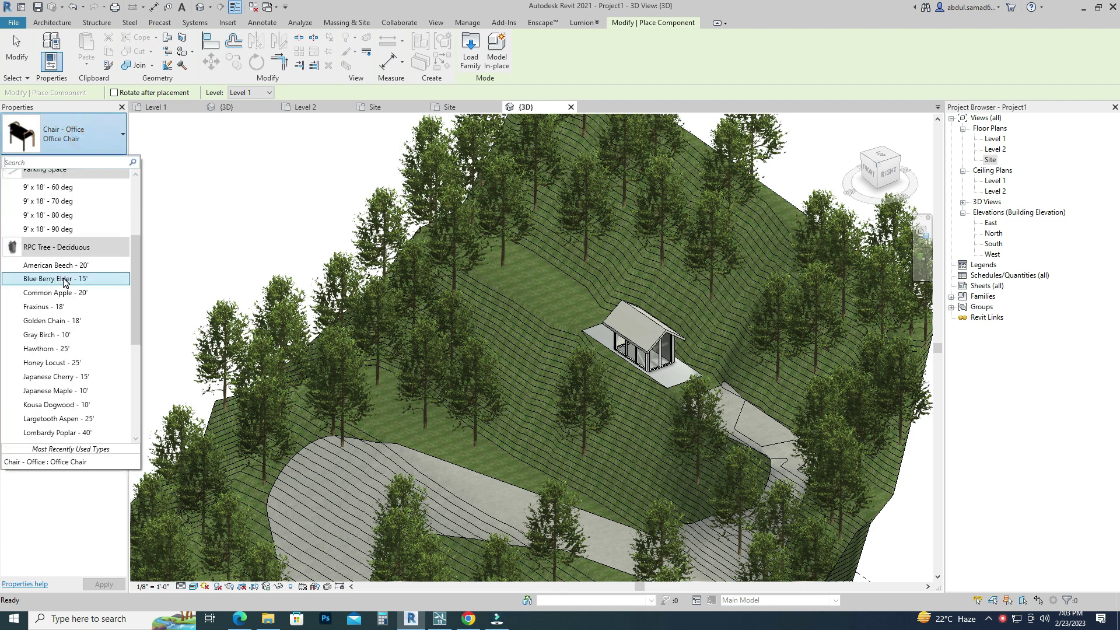
scroll(63, 279, "down", 4)
scroll(58, 322, "down", 1)
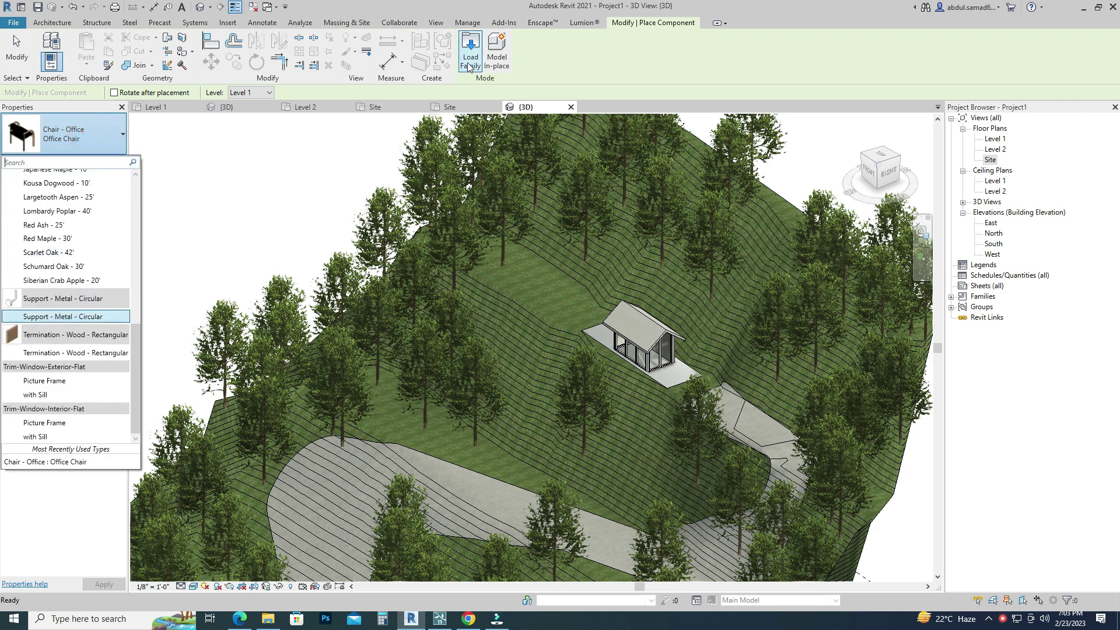
Load the 1Lancet Cross Vault and 5Gazebo families from the gazebo folder
left_click(470, 58)
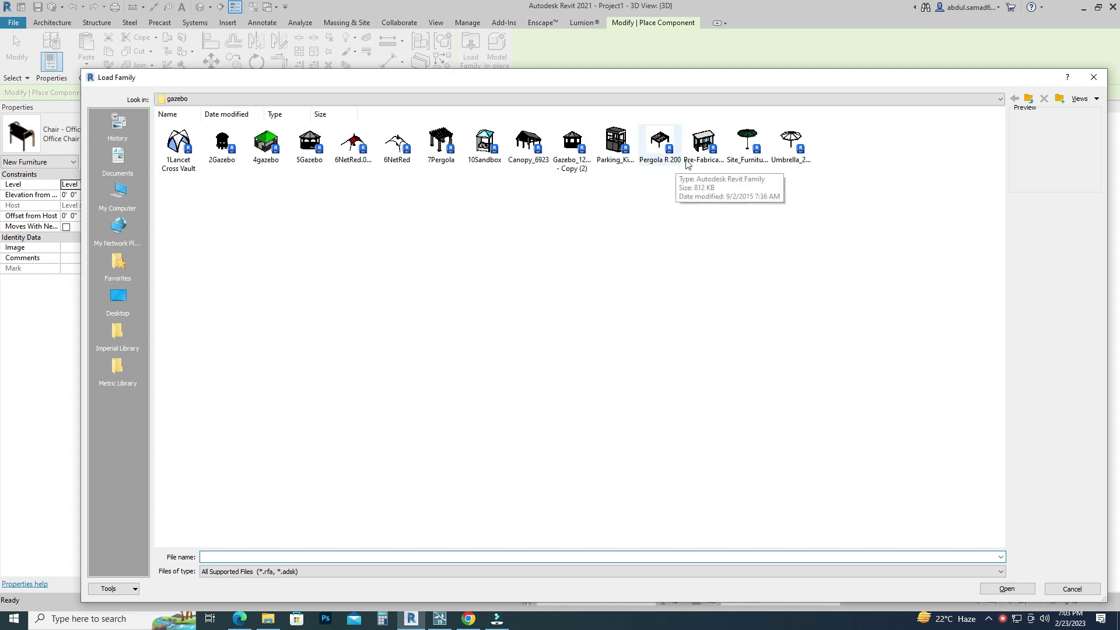
left_click(753, 152)
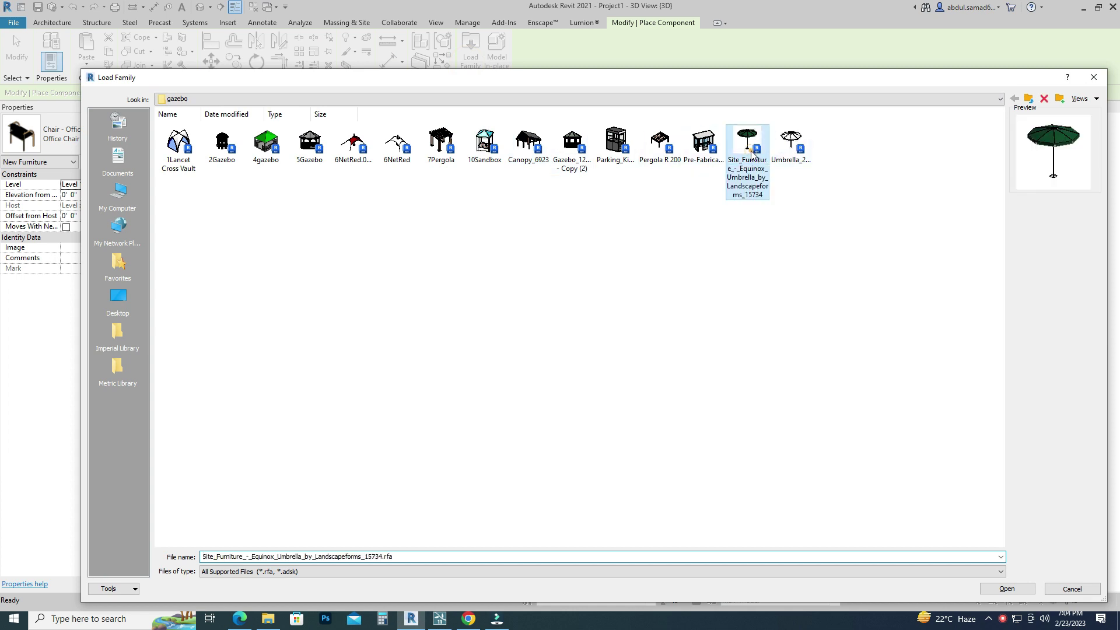
left_click(187, 153)
left_click(305, 157)
left_click(998, 588)
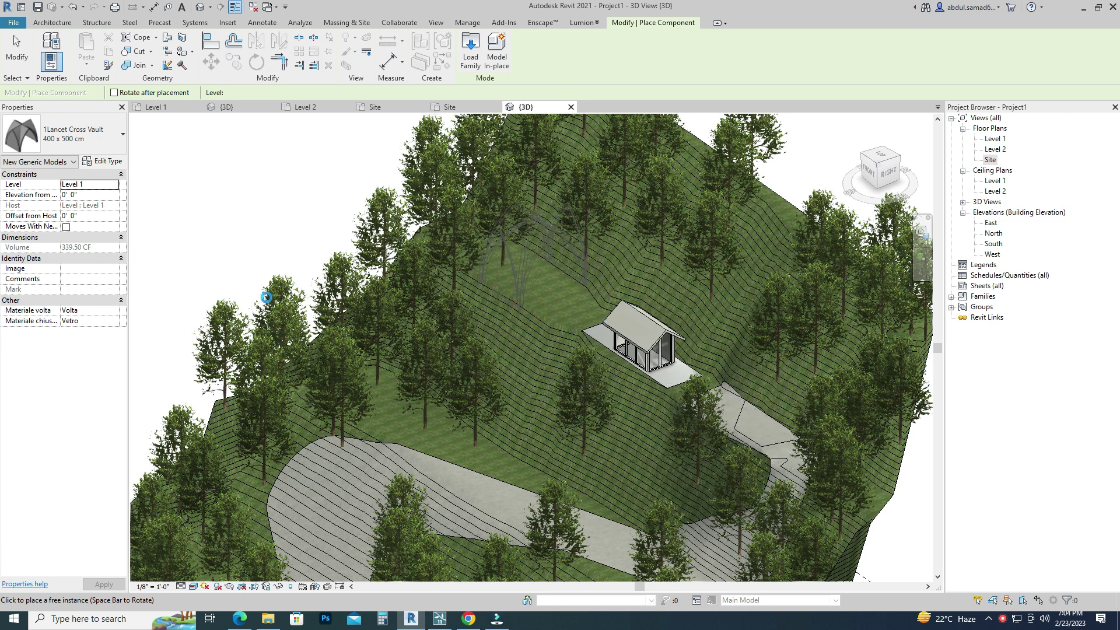
Place two 1Lancet Cross Vaults on the hillside beside the road
left_click(532, 280)
scroll(496, 309, "down", 2)
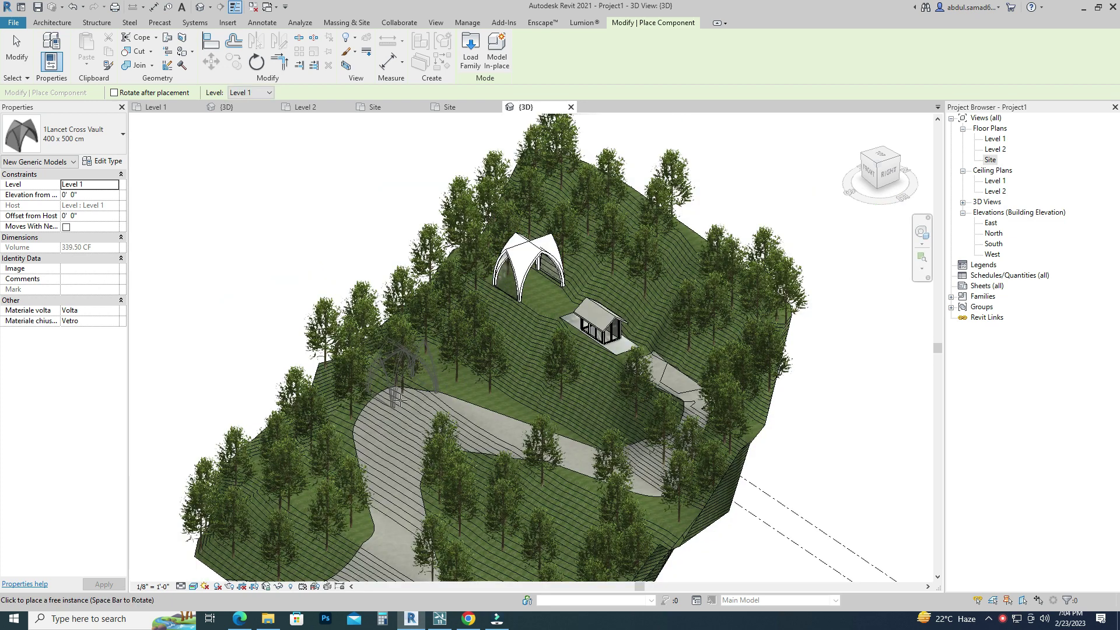
scroll(398, 401, "up", 4)
left_click(458, 350)
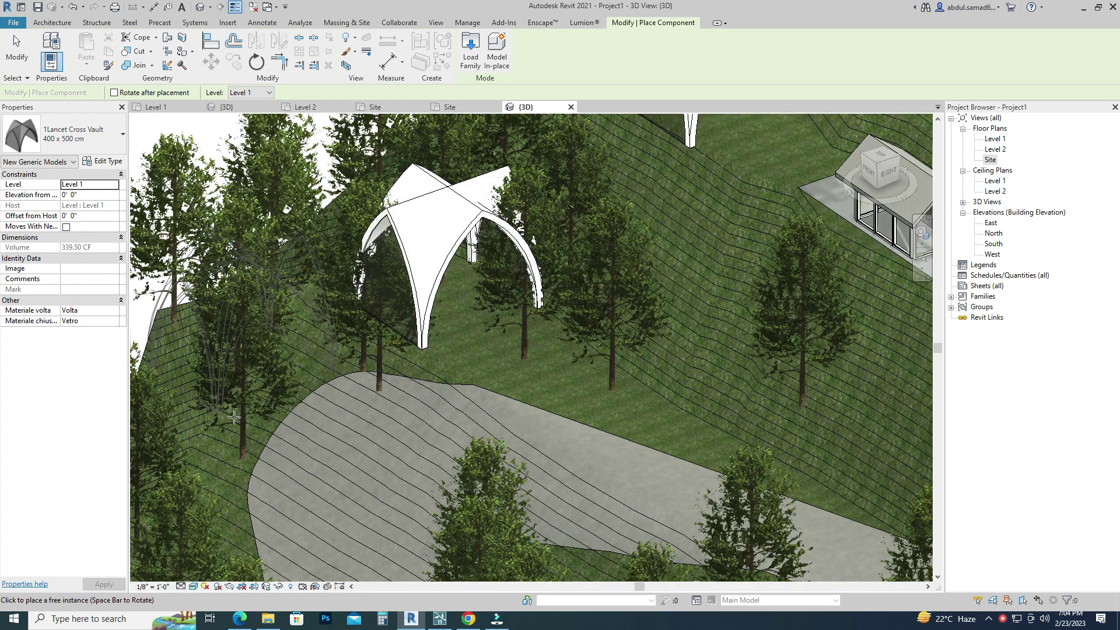
scroll(234, 418, "down", 4)
Switch the component type to 5Gazebo and zoom around the road to position gazebos
left_click(64, 135)
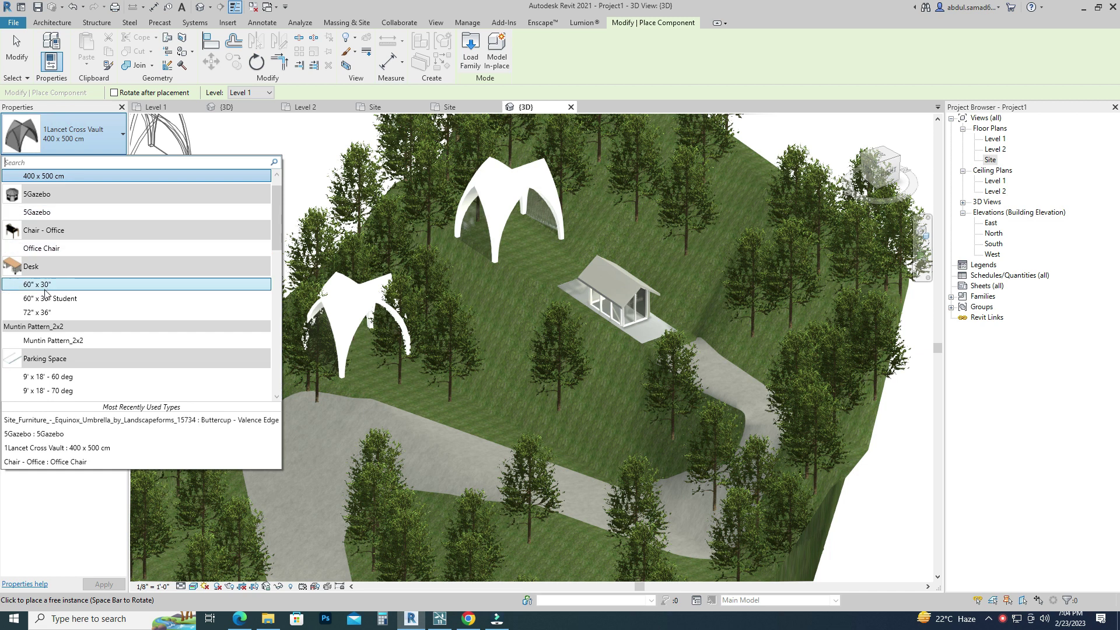
scroll(47, 291, "up", 1)
left_click(38, 234)
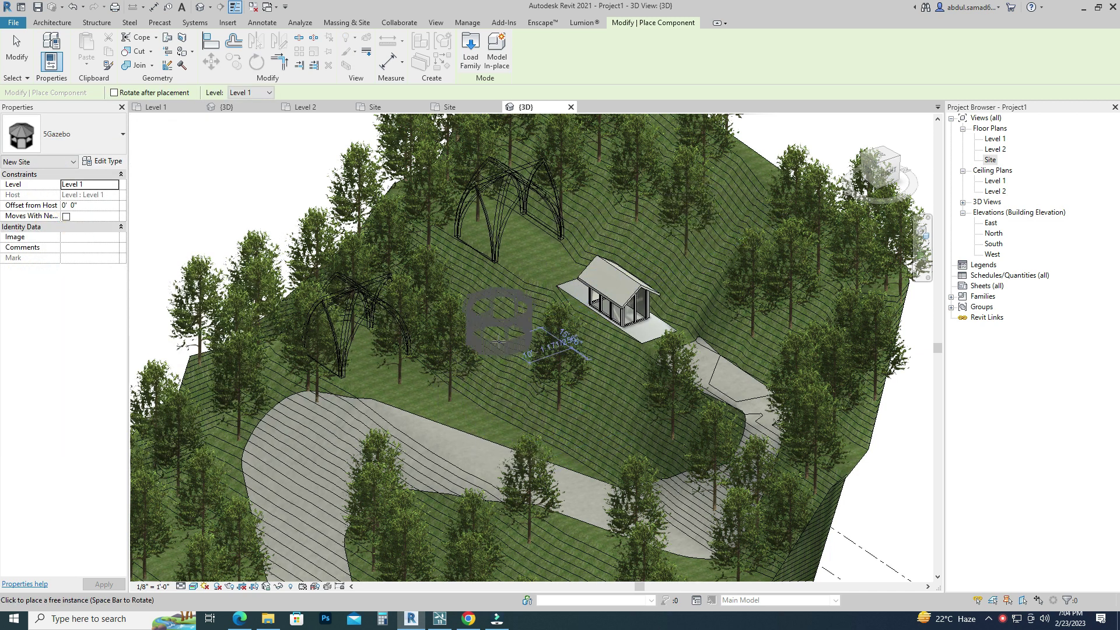
scroll(499, 342, "down", 2)
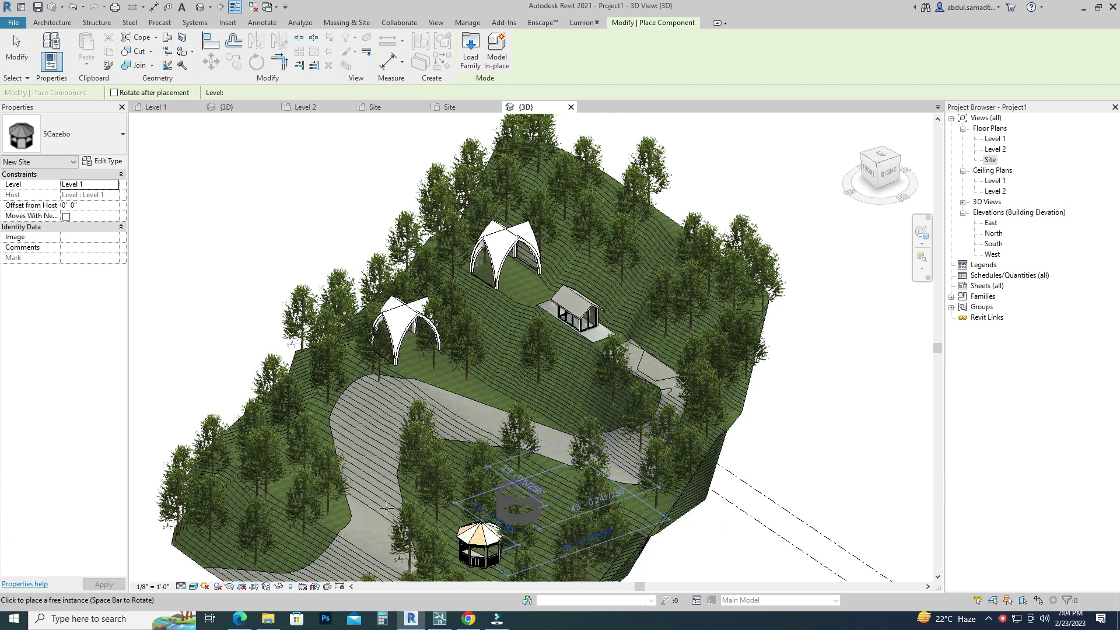
scroll(296, 484, "up", 2)
scroll(296, 484, "up", 3)
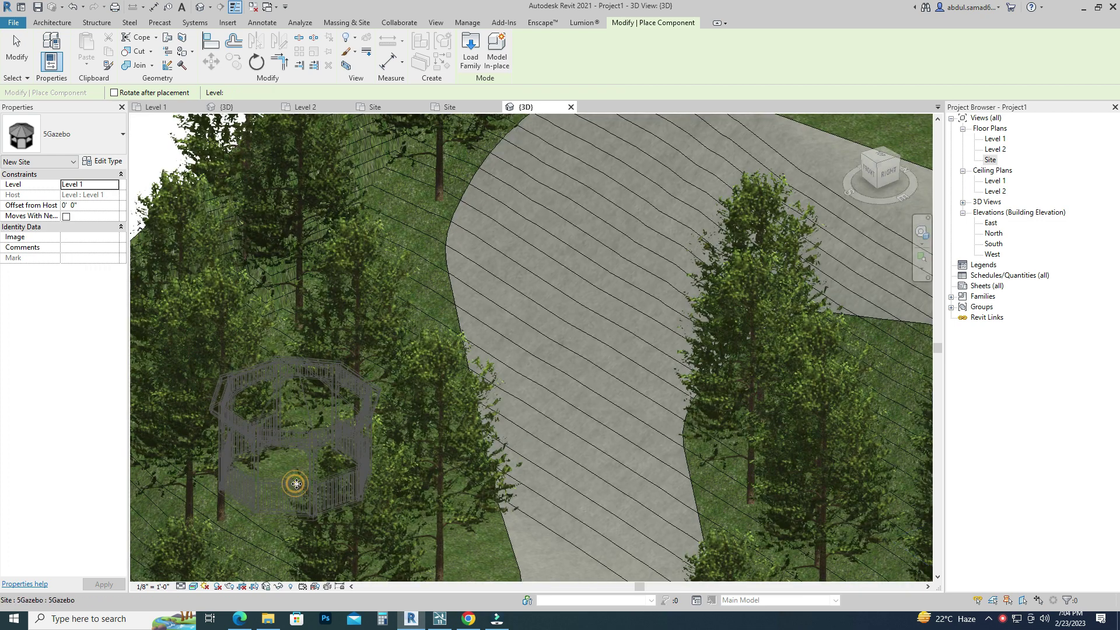
scroll(296, 484, "down", 3)
scroll(350, 303, "down", 2)
scroll(562, 431, "down", 2)
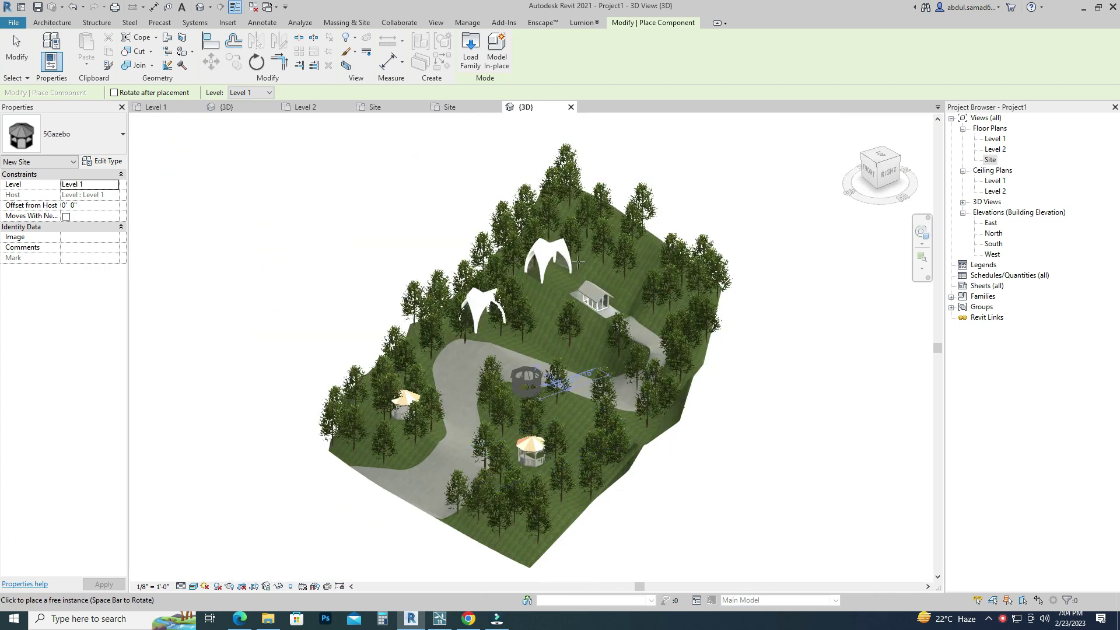
scroll(642, 175, "up", 1)
Delete the stray off-site gazebo and the upper cross-vault canopy
left_click(704, 173)
right_click(710, 170)
key("Escape")
right_click(722, 156)
left_click(733, 163)
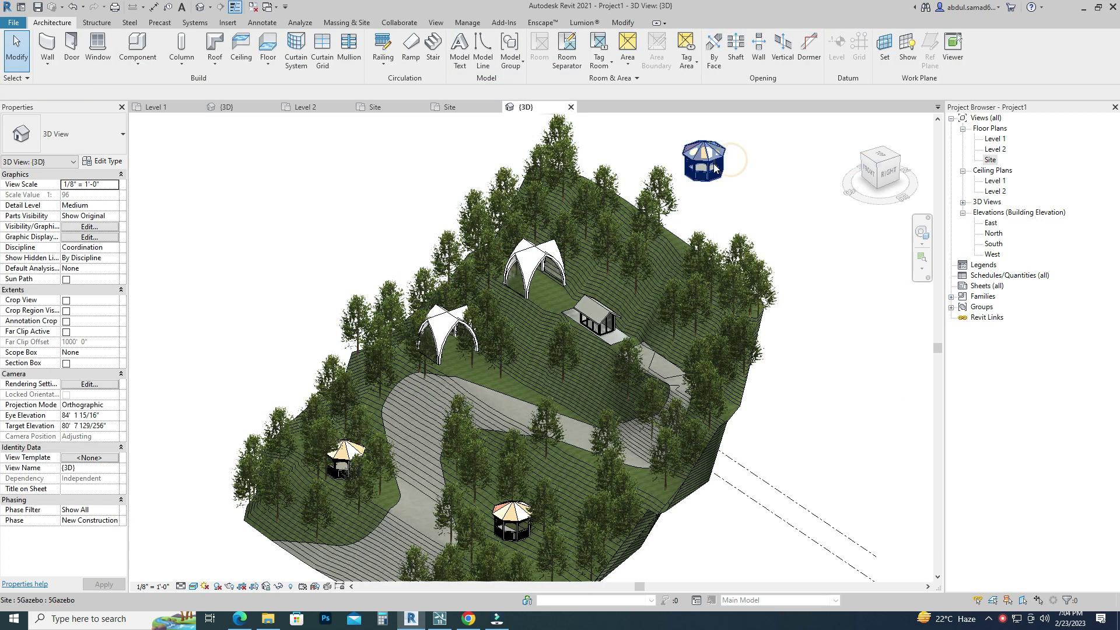
key("Delete")
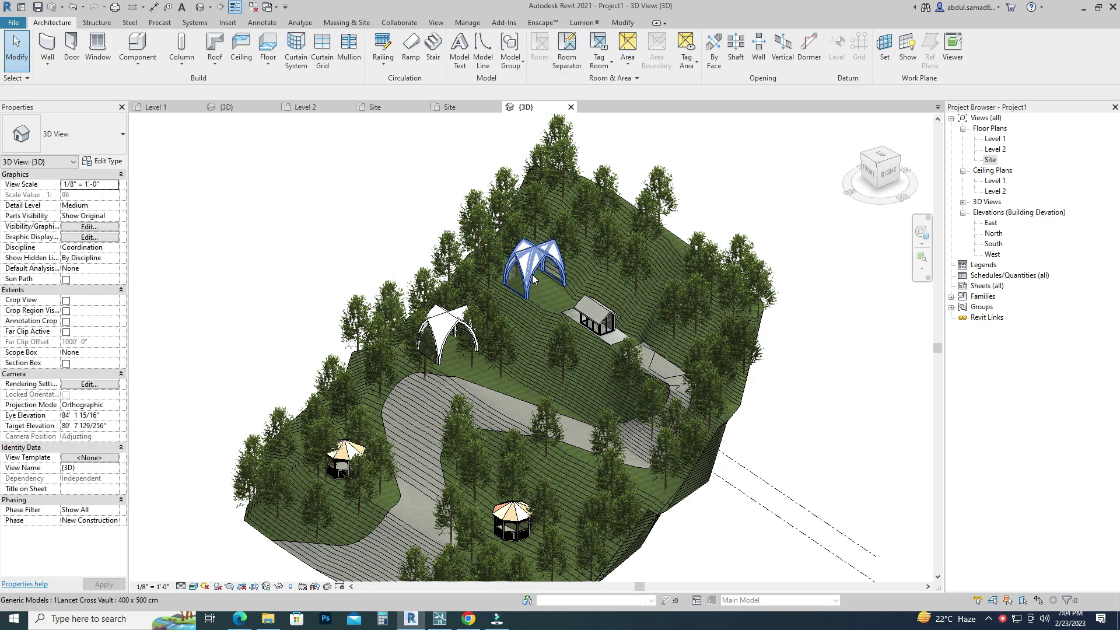
left_click(534, 265)
left_click(328, 65)
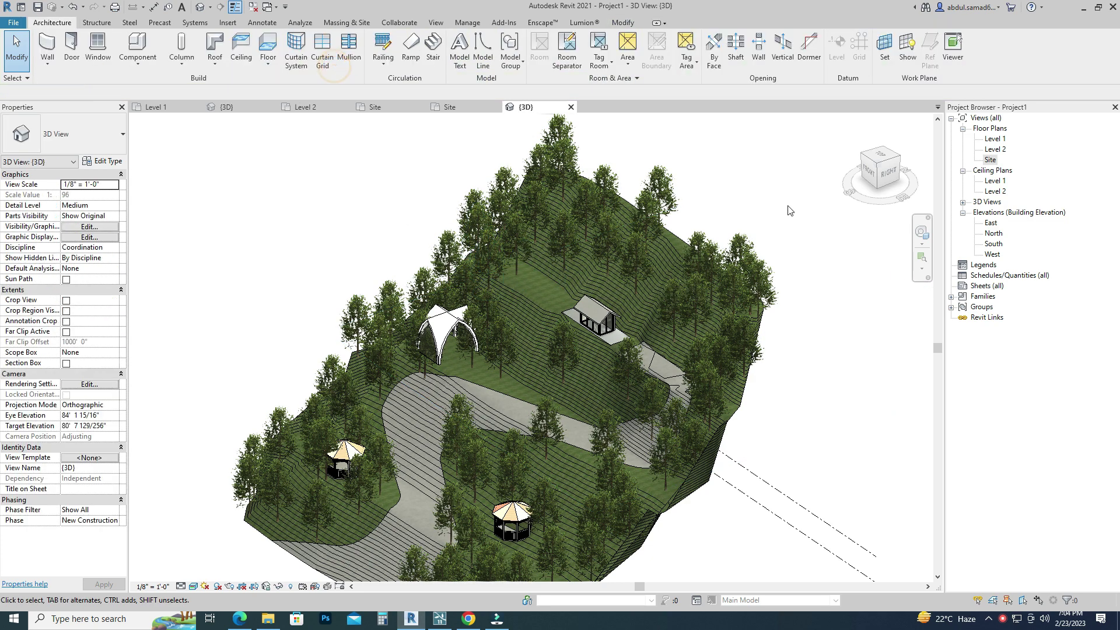
Delete the stray tree at the site's front edge, then return to the isometric view
left_click(901, 154)
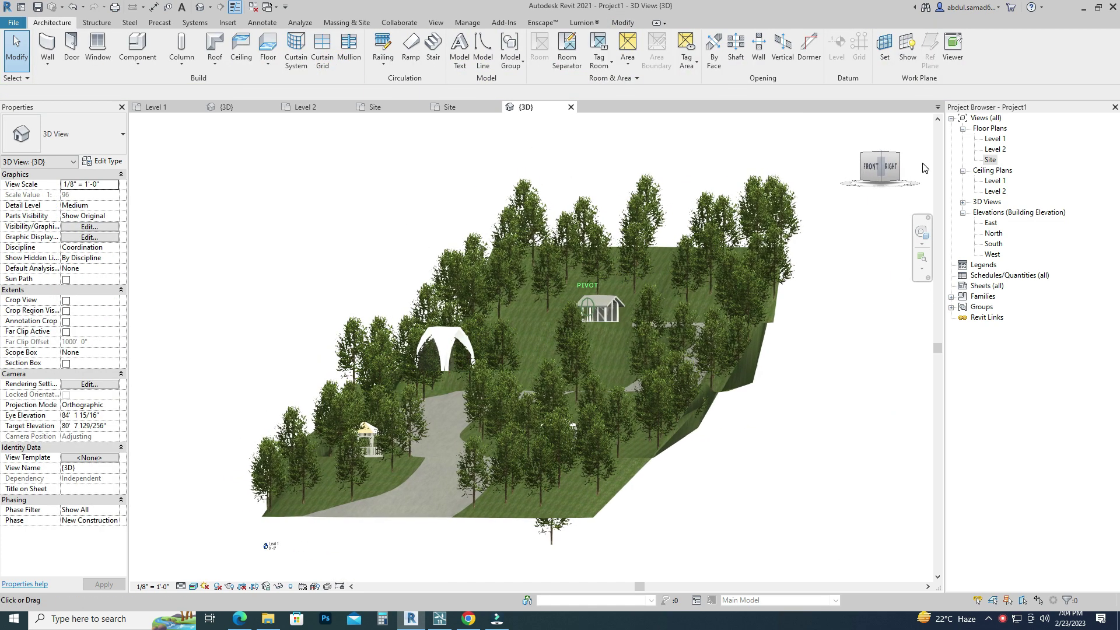
left_click(566, 540)
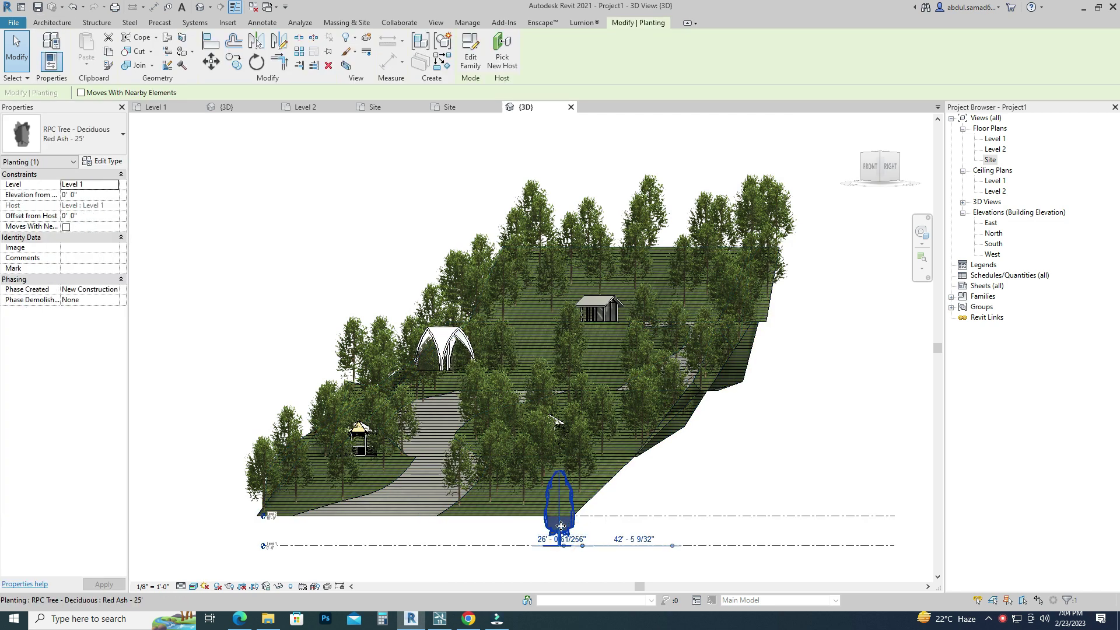
key("Delete")
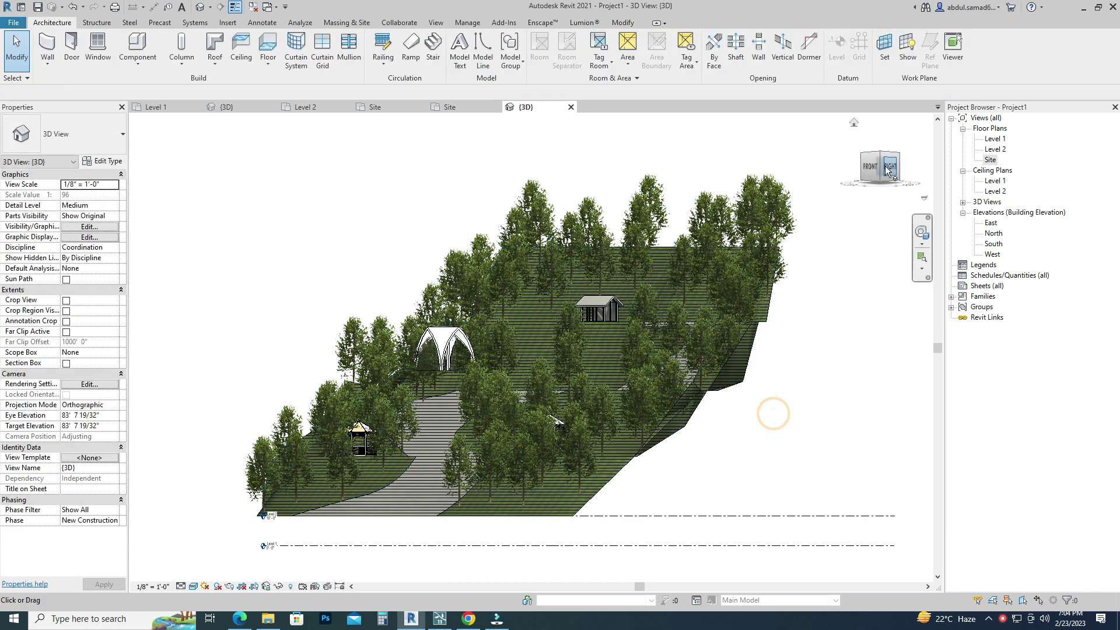
left_click(887, 169)
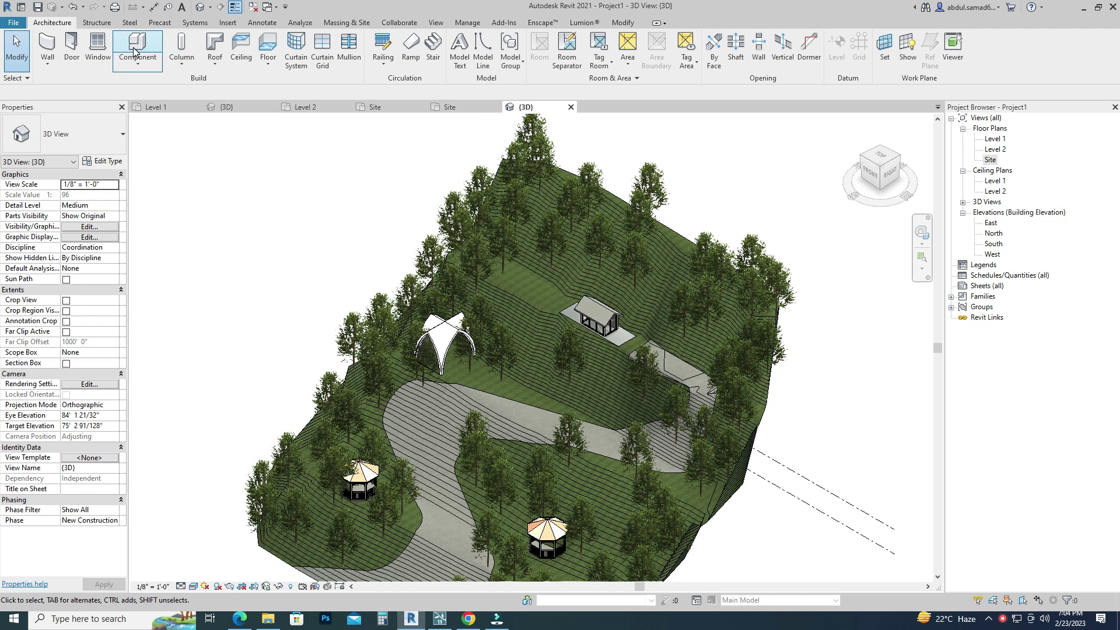
Place two more gazebos, one beside the cabin and one further down the slope
left_click(135, 52)
scroll(526, 280, "up", 2)
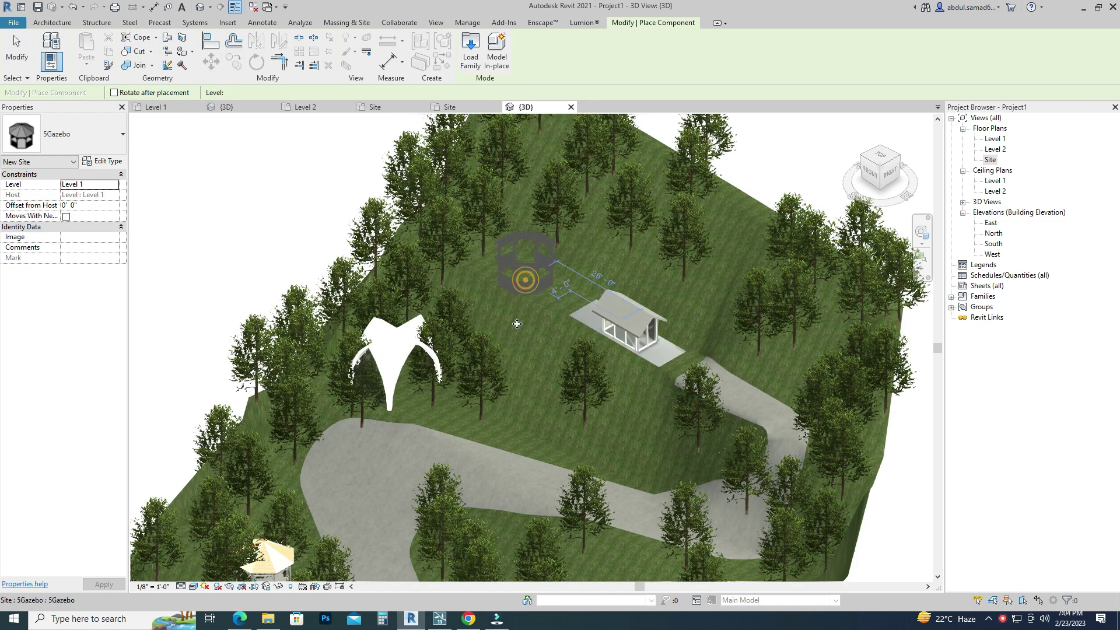
left_click(516, 324)
left_click(508, 434)
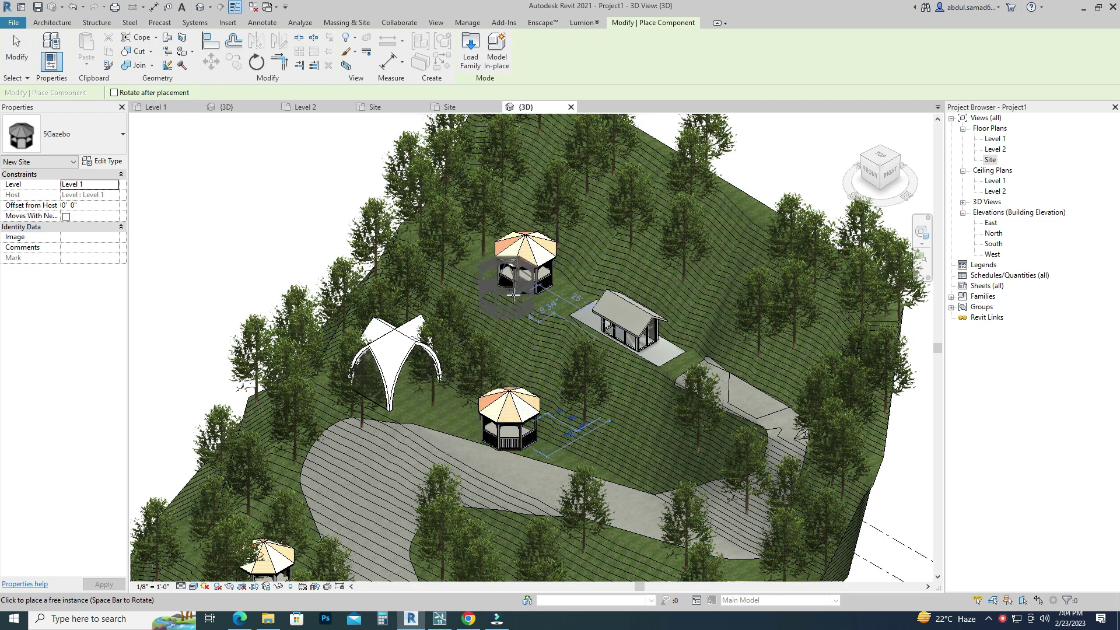
Choose the Equinox Umbrella Buttercup - Valence Edge component type
scroll(513, 296, "down", 3)
left_click(64, 133)
scroll(43, 260, "up", 1)
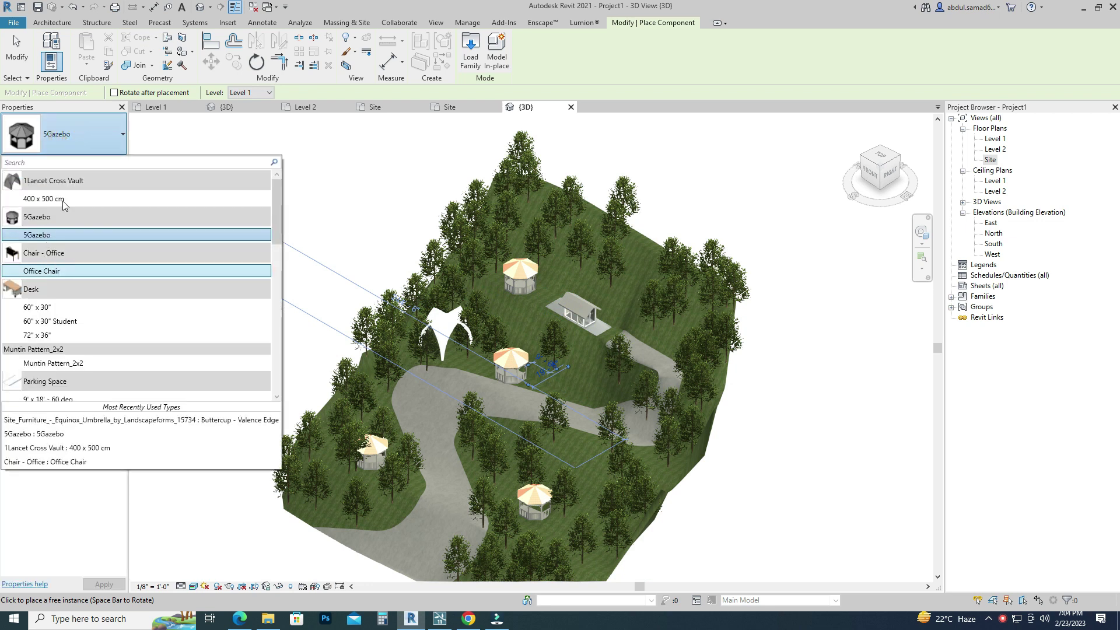
scroll(68, 227, "down", 3)
scroll(67, 256, "down", 3)
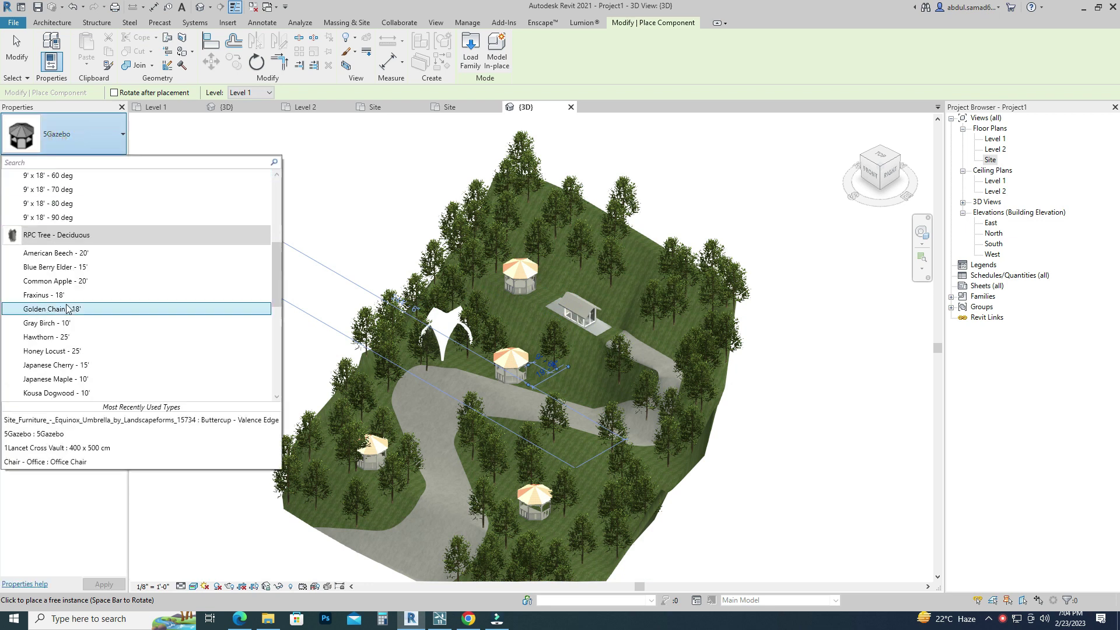
scroll(64, 291, "down", 3)
scroll(61, 322, "down", 3)
left_click(61, 247)
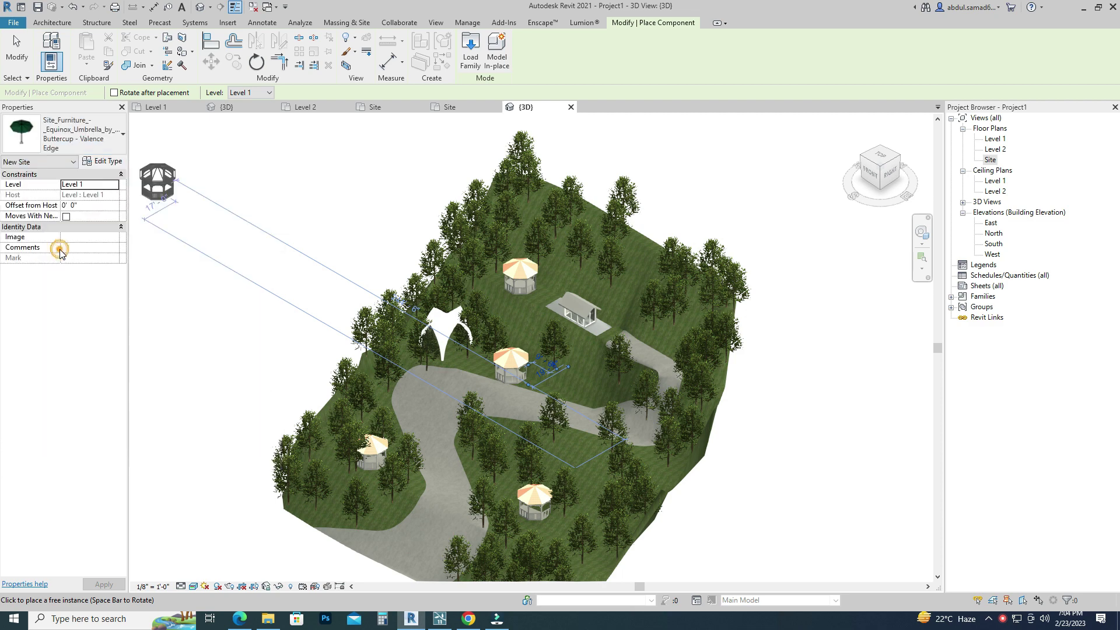
scroll(554, 284, "up", 2)
scroll(549, 281, "up", 3)
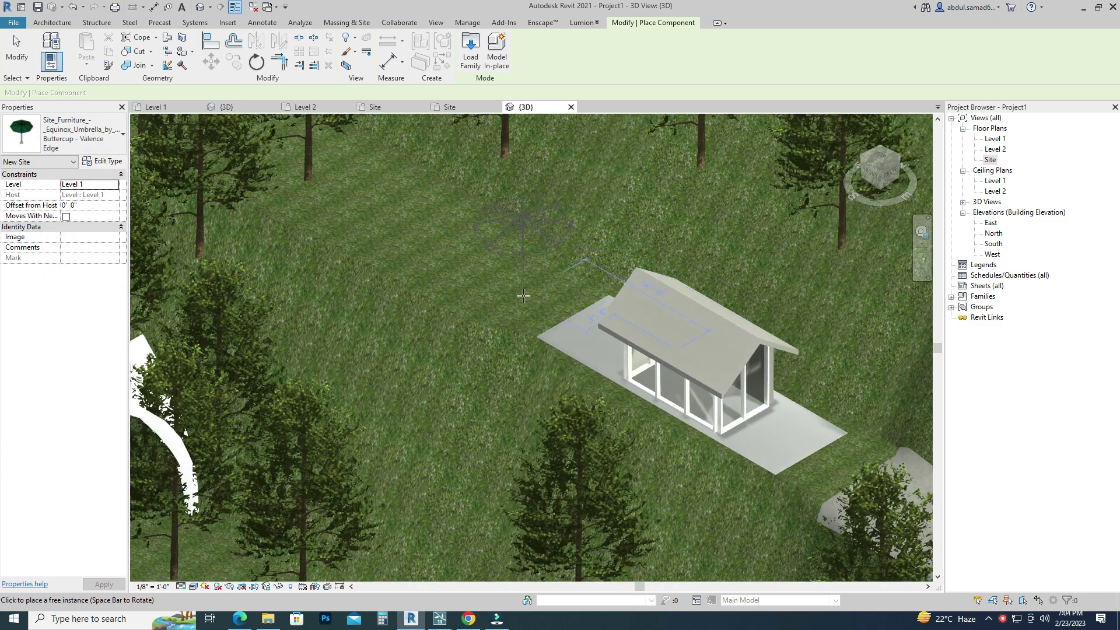
scroll(645, 347, "down", 4)
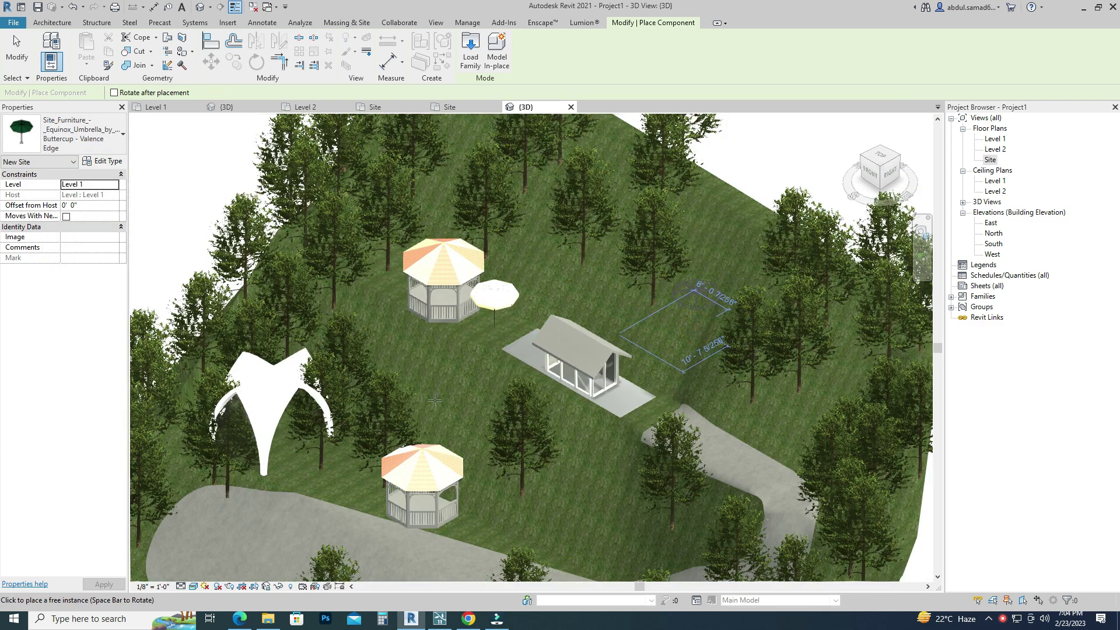
Place Buttercup umbrellas on the grass around the upper and lower-left gazebos
left_click(429, 364)
left_click(392, 305)
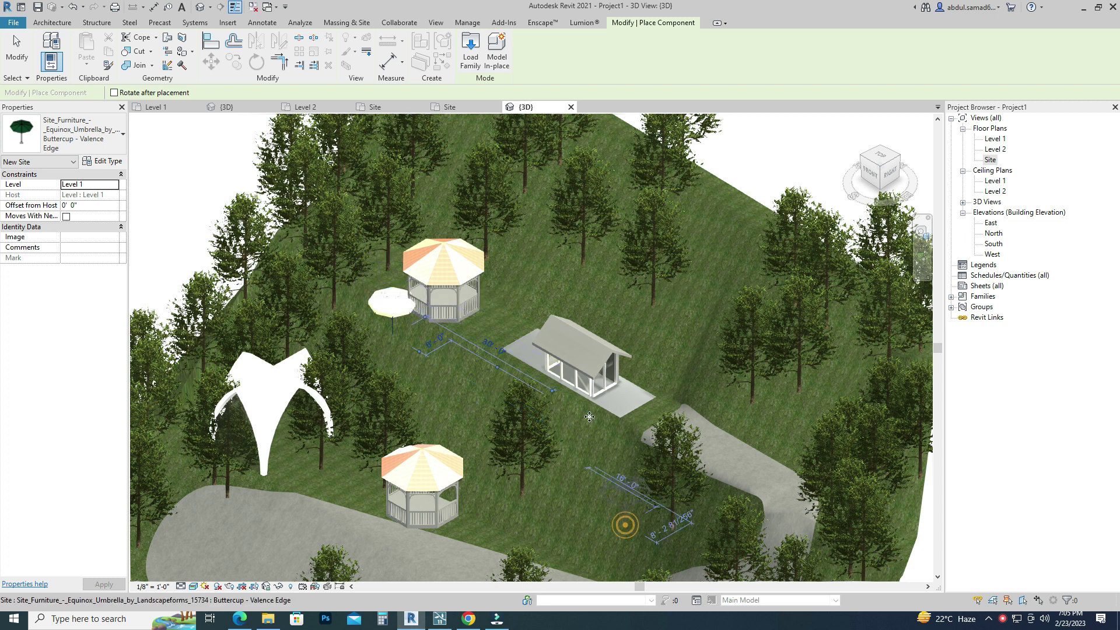
scroll(665, 516, "down", 2)
left_click(699, 415)
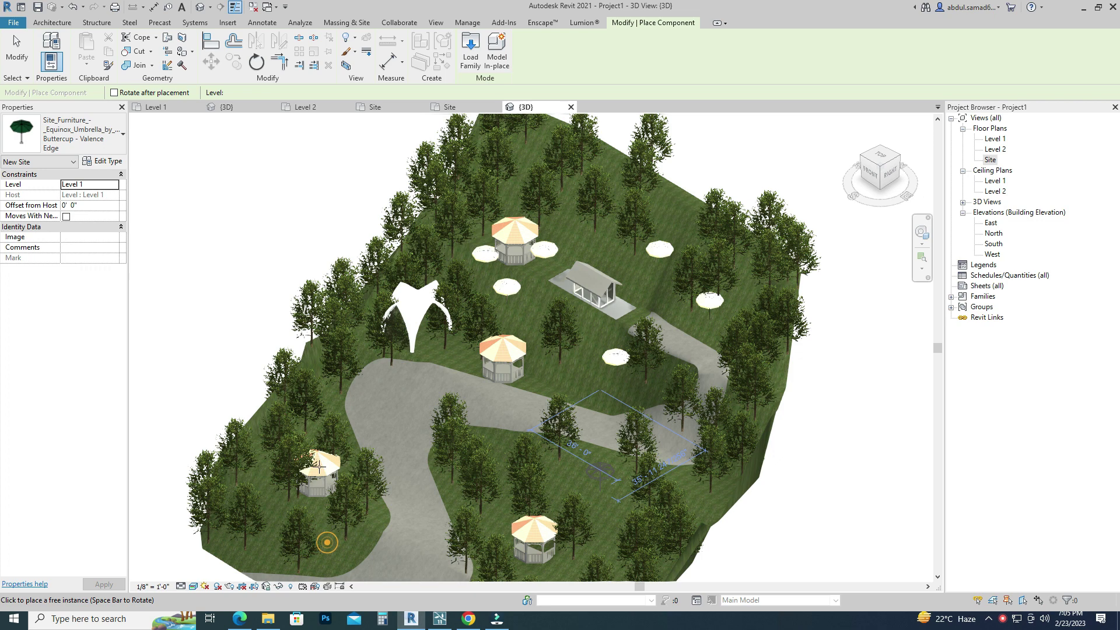
left_click(274, 437)
scroll(770, 350, "down", 2)
Cancel umbrella placement, view the site from the front, and clear the selection
right_click(760, 338)
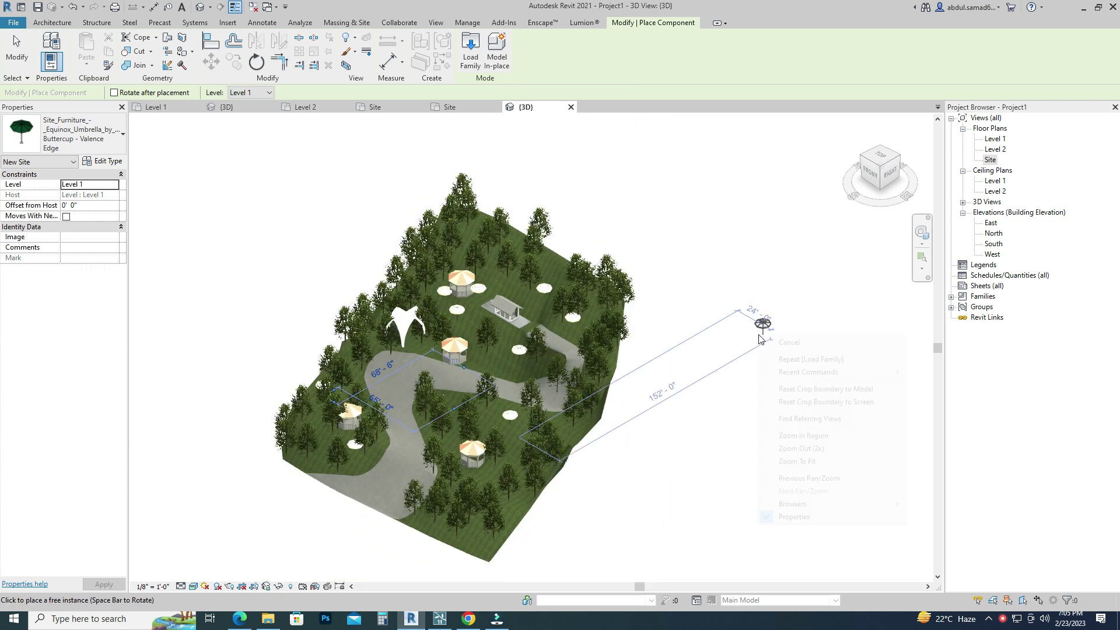
left_click(765, 342)
left_click(873, 174)
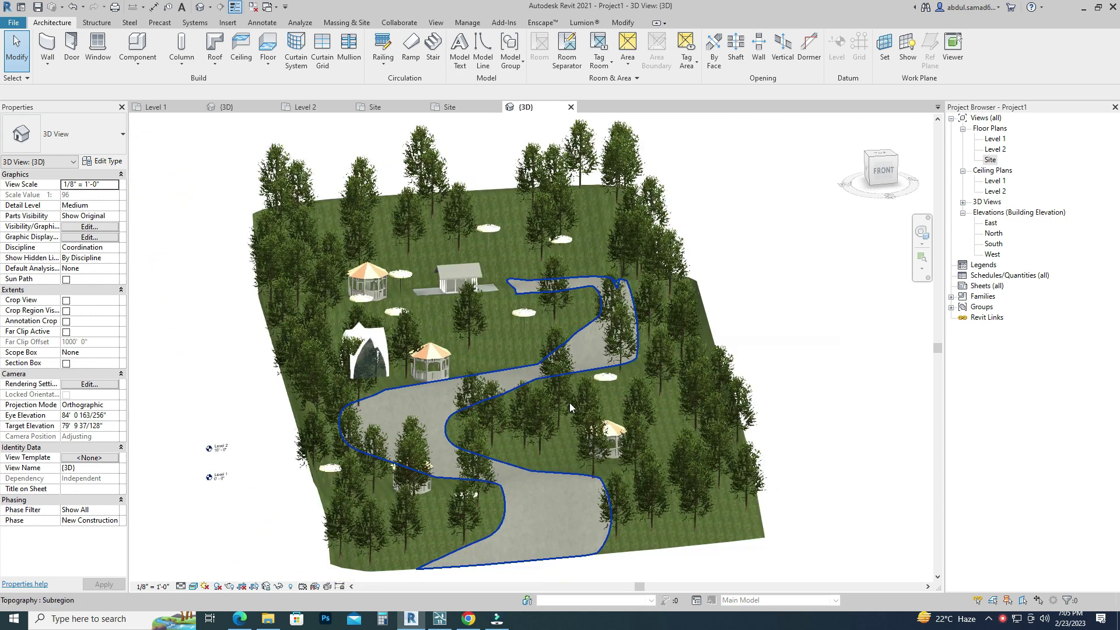
left_click(771, 278)
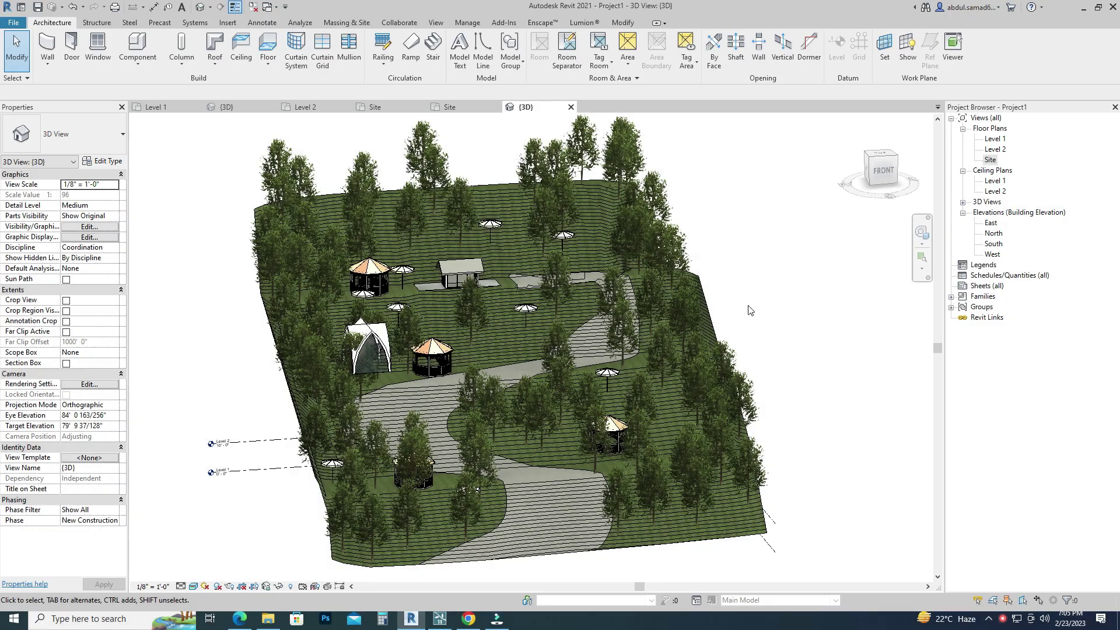
Orbit the site to left-front and front-right angles to inspect the layout
middle_click_drag(750, 310, 599, 337, "shift")
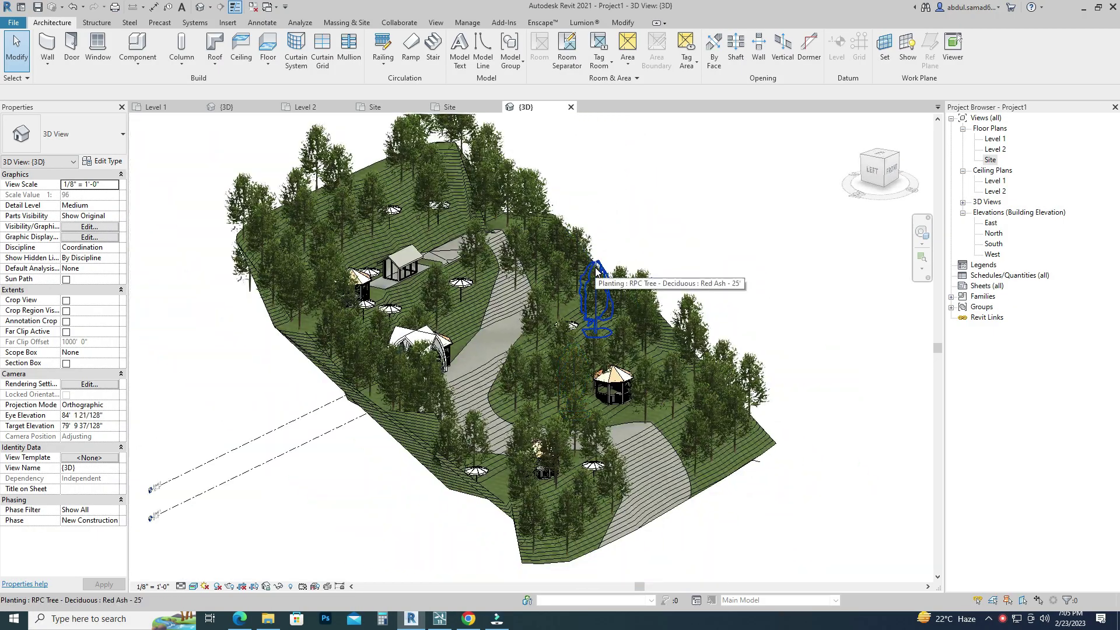
key("super")
key("super")
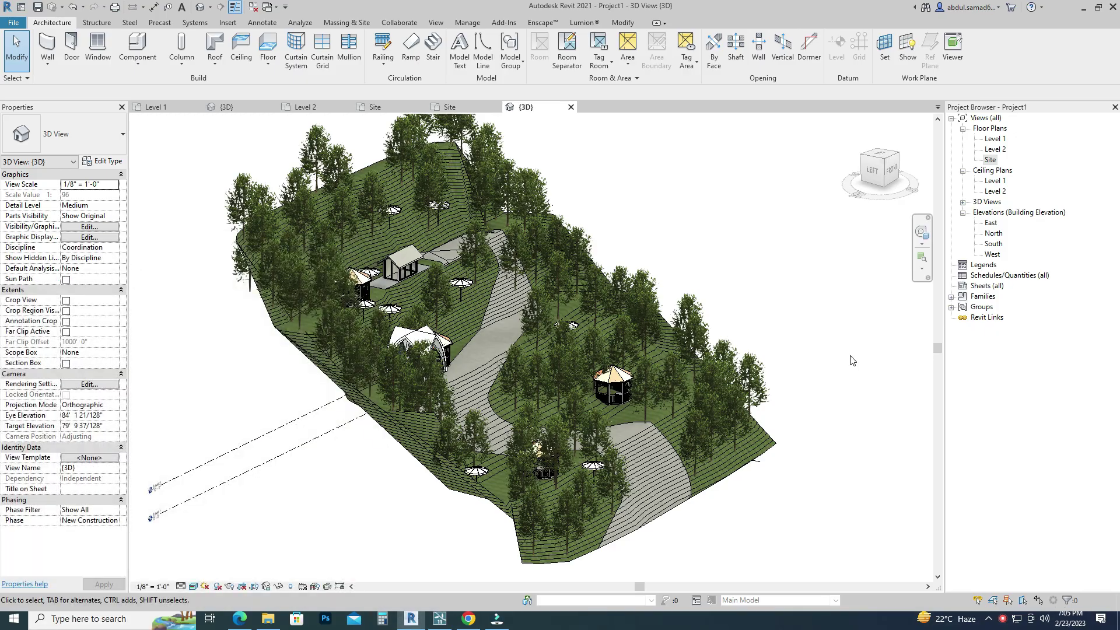
mouse_move(848, 359)
middle_mouse_down("shift")
mouse_move(497, 375)
mouse_move(525, 326)
middle_mouse_up("shift")
scroll(497, 375, "up", 3)
scroll(525, 327, "down", 3)
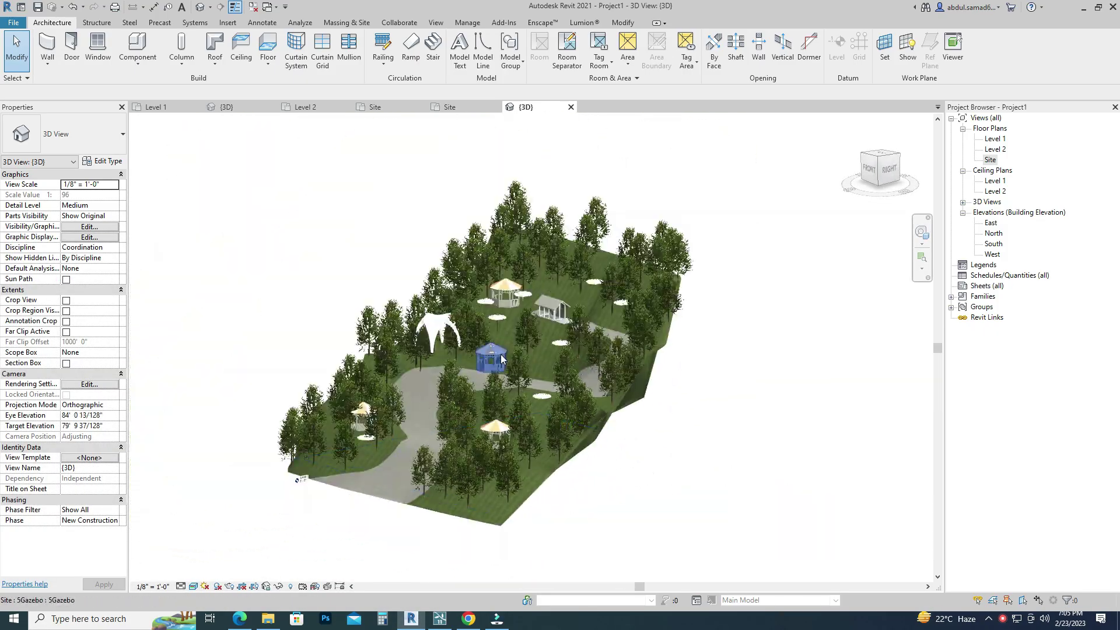
scroll(533, 299, "up", 4)
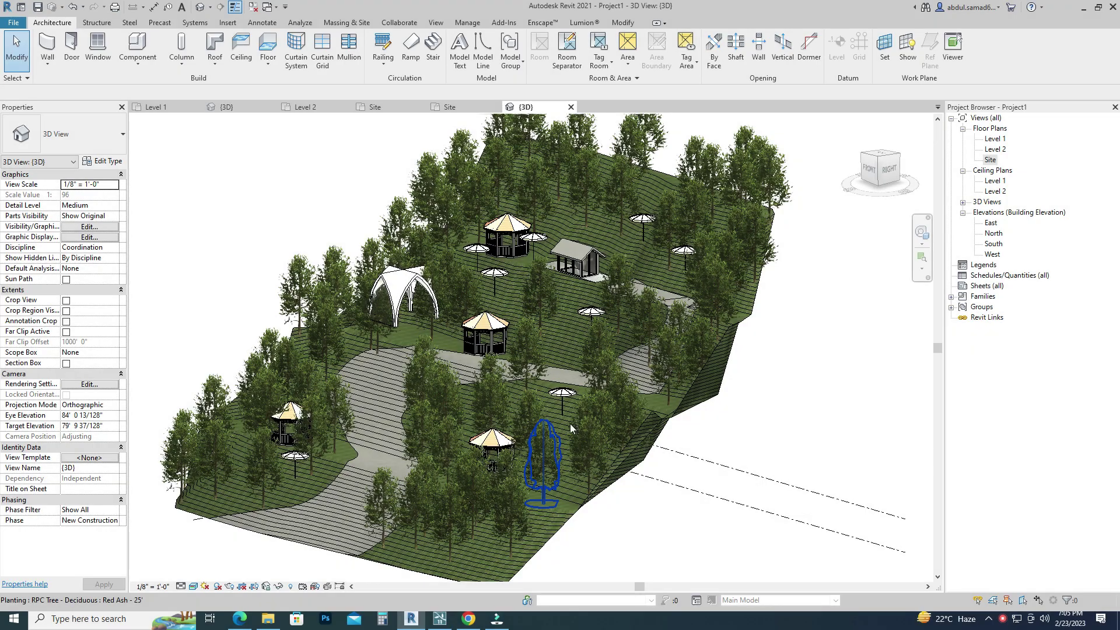
scroll(582, 379, "down", 3)
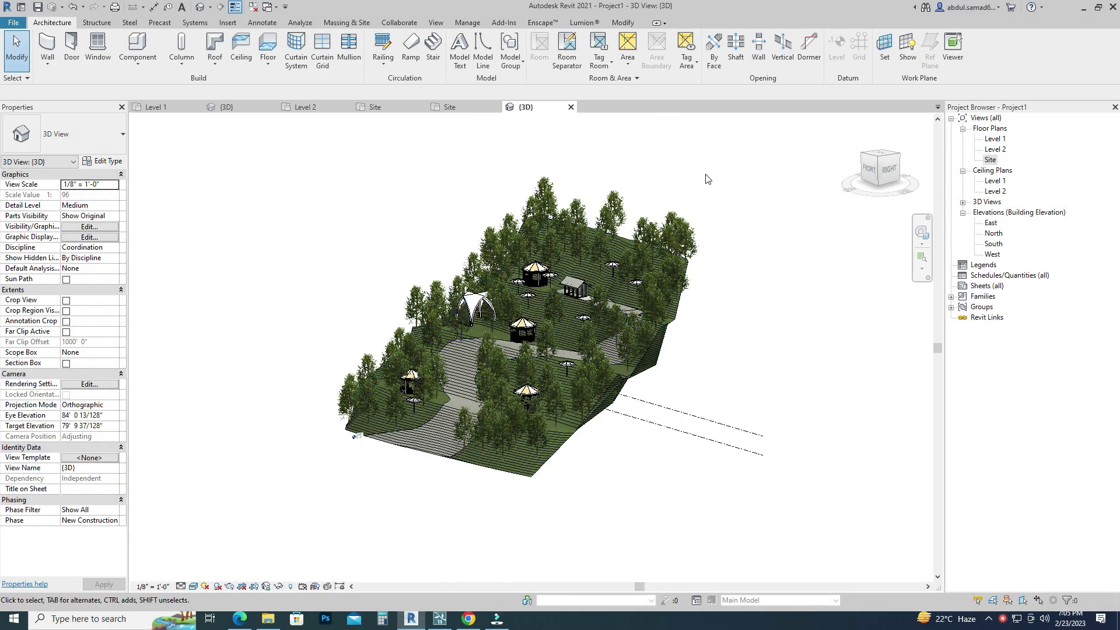
Orbit to a side view, then look straight down on the finished site
mouse_move(582, 379)
middle_mouse_down("shift")
mouse_move(707, 183)
mouse_move(414, 201)
mouse_move(362, 251)
middle_mouse_up("shift")
scroll(350, 257, "up", 3)
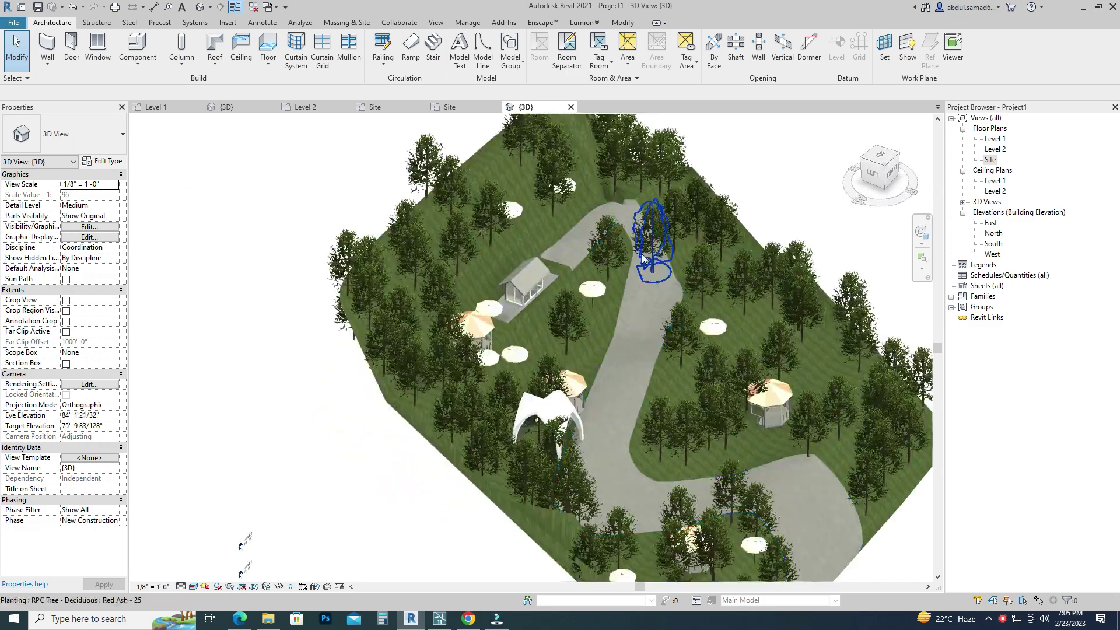
scroll(345, 258, "up", 3)
scroll(345, 258, "down", 1)
left_click(881, 153)
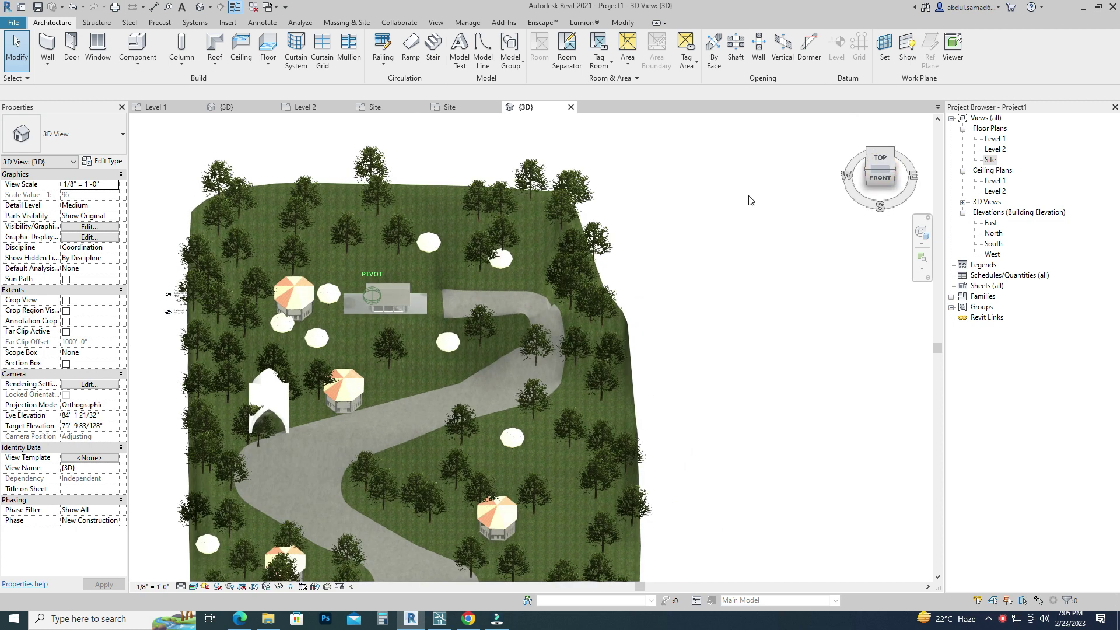
scroll(525, 379, "up", 3)
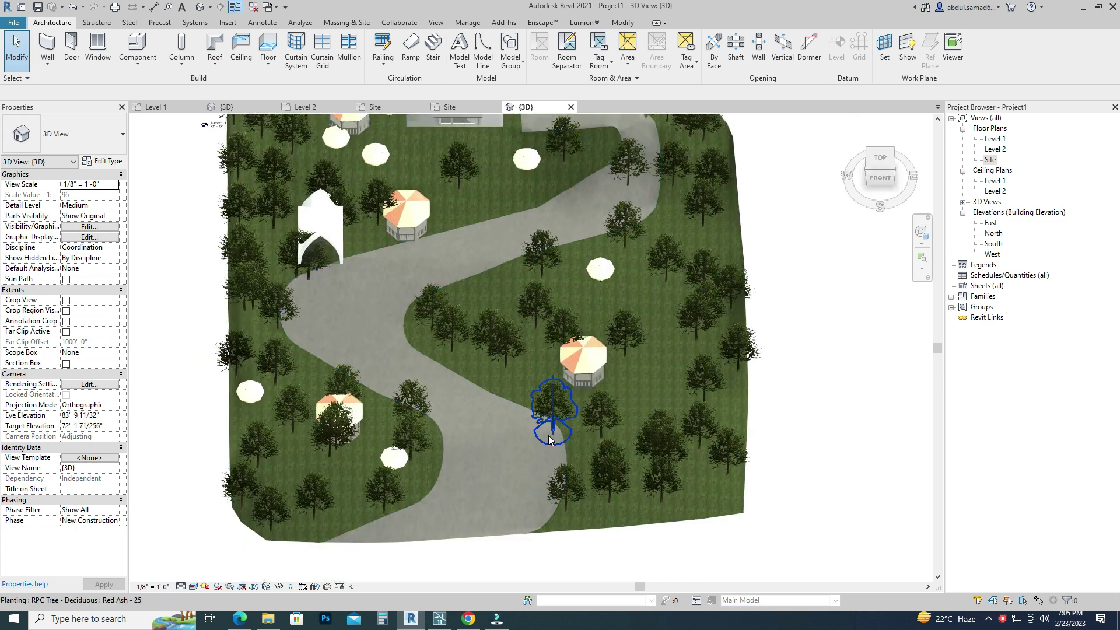
left_click(1001, 619)
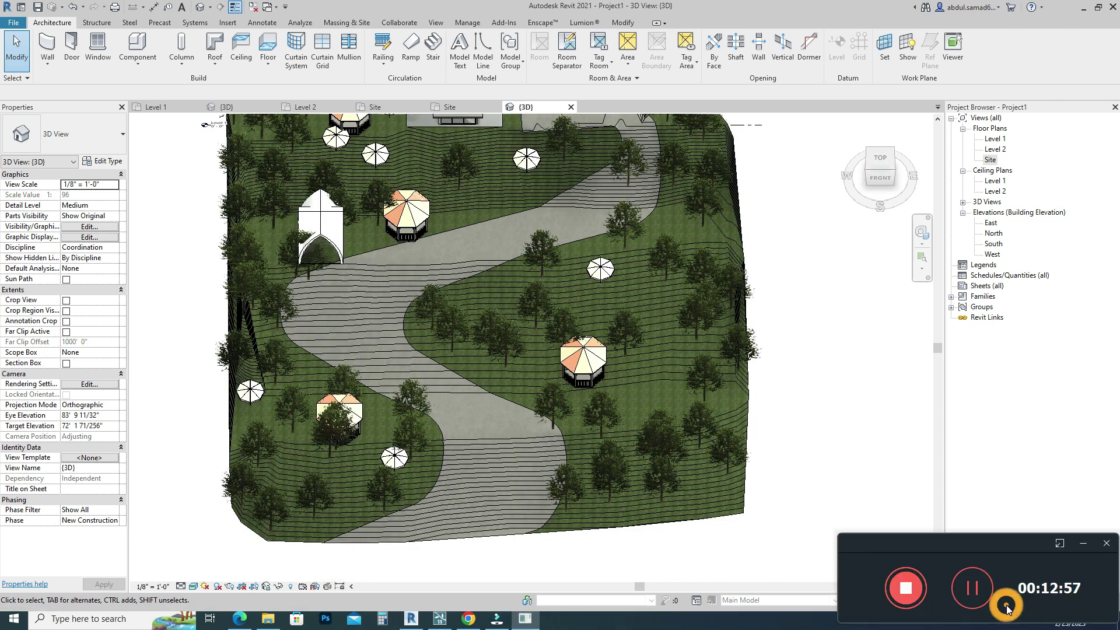